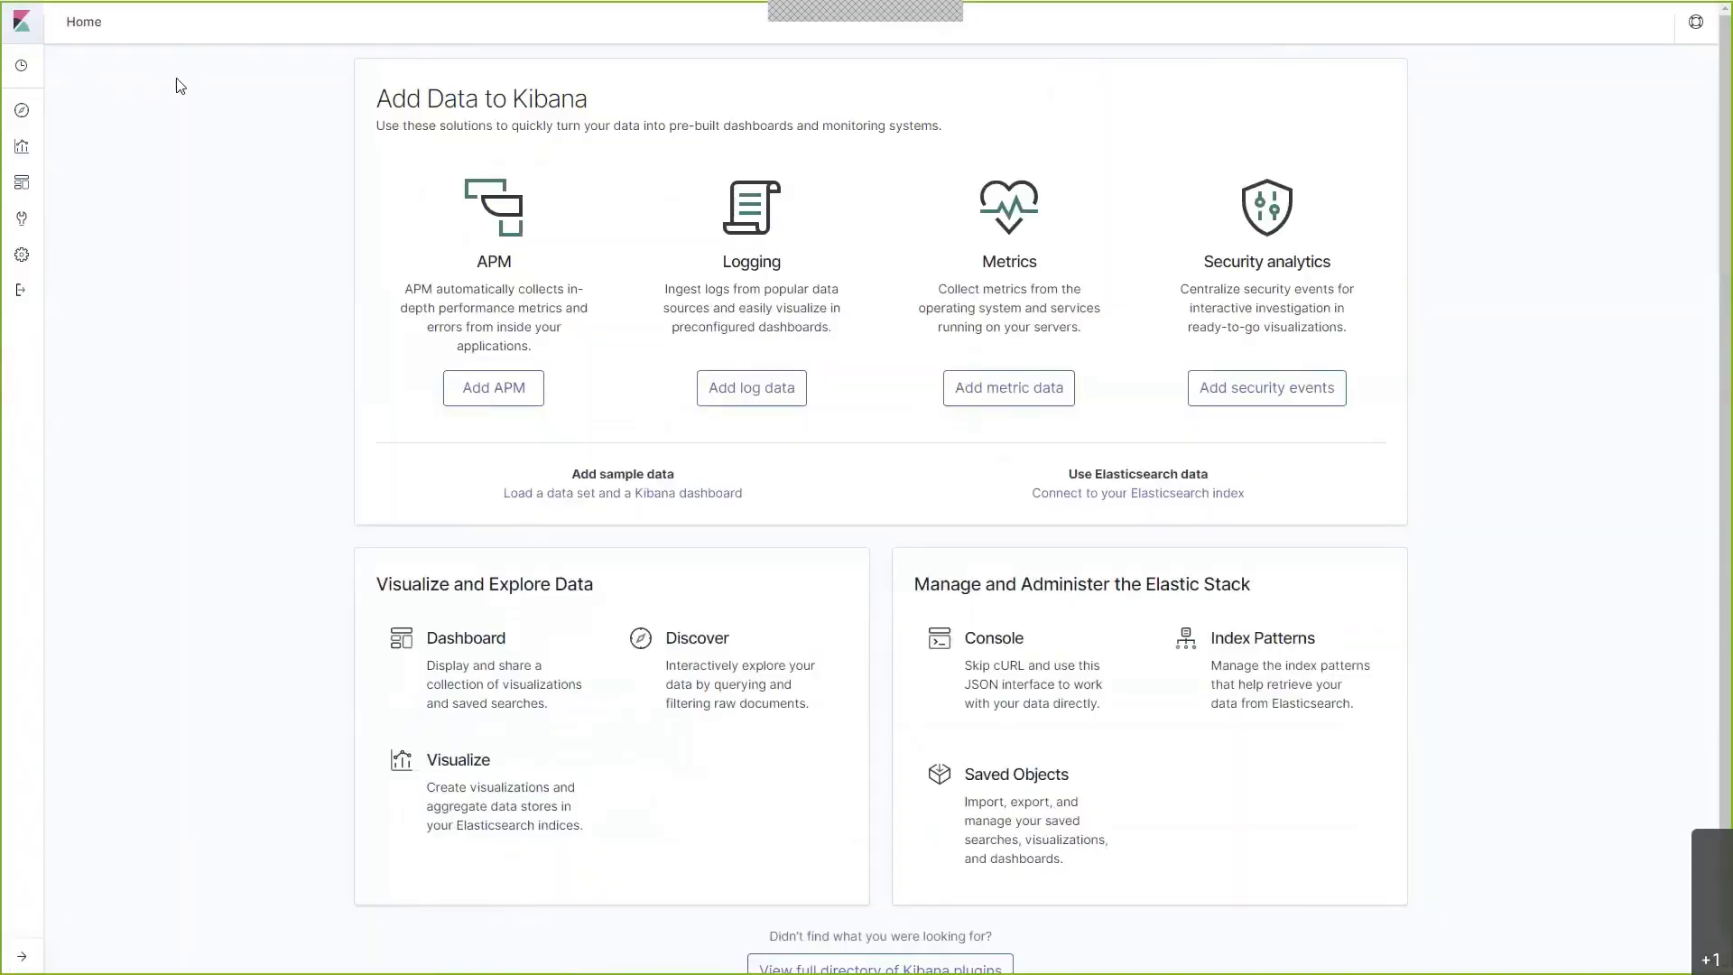
- Create a new Pie visualization using the ep_ap_payments_fin92035 index pattern
left_click(28, 153)
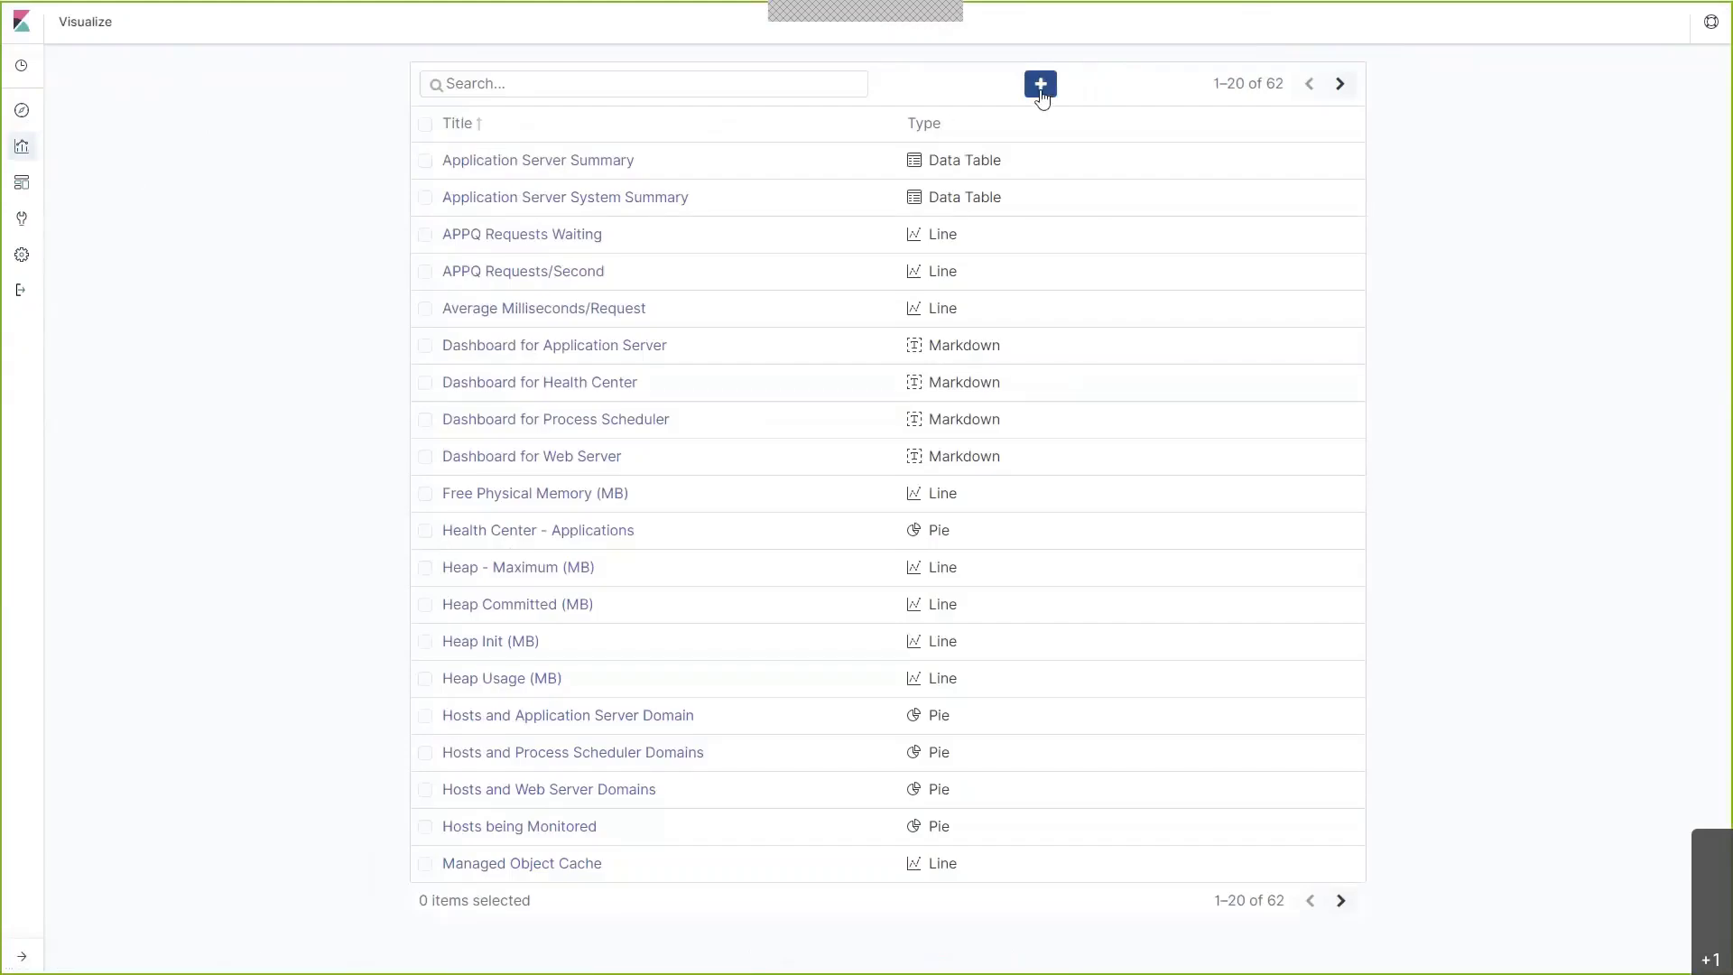
left_click(1041, 85)
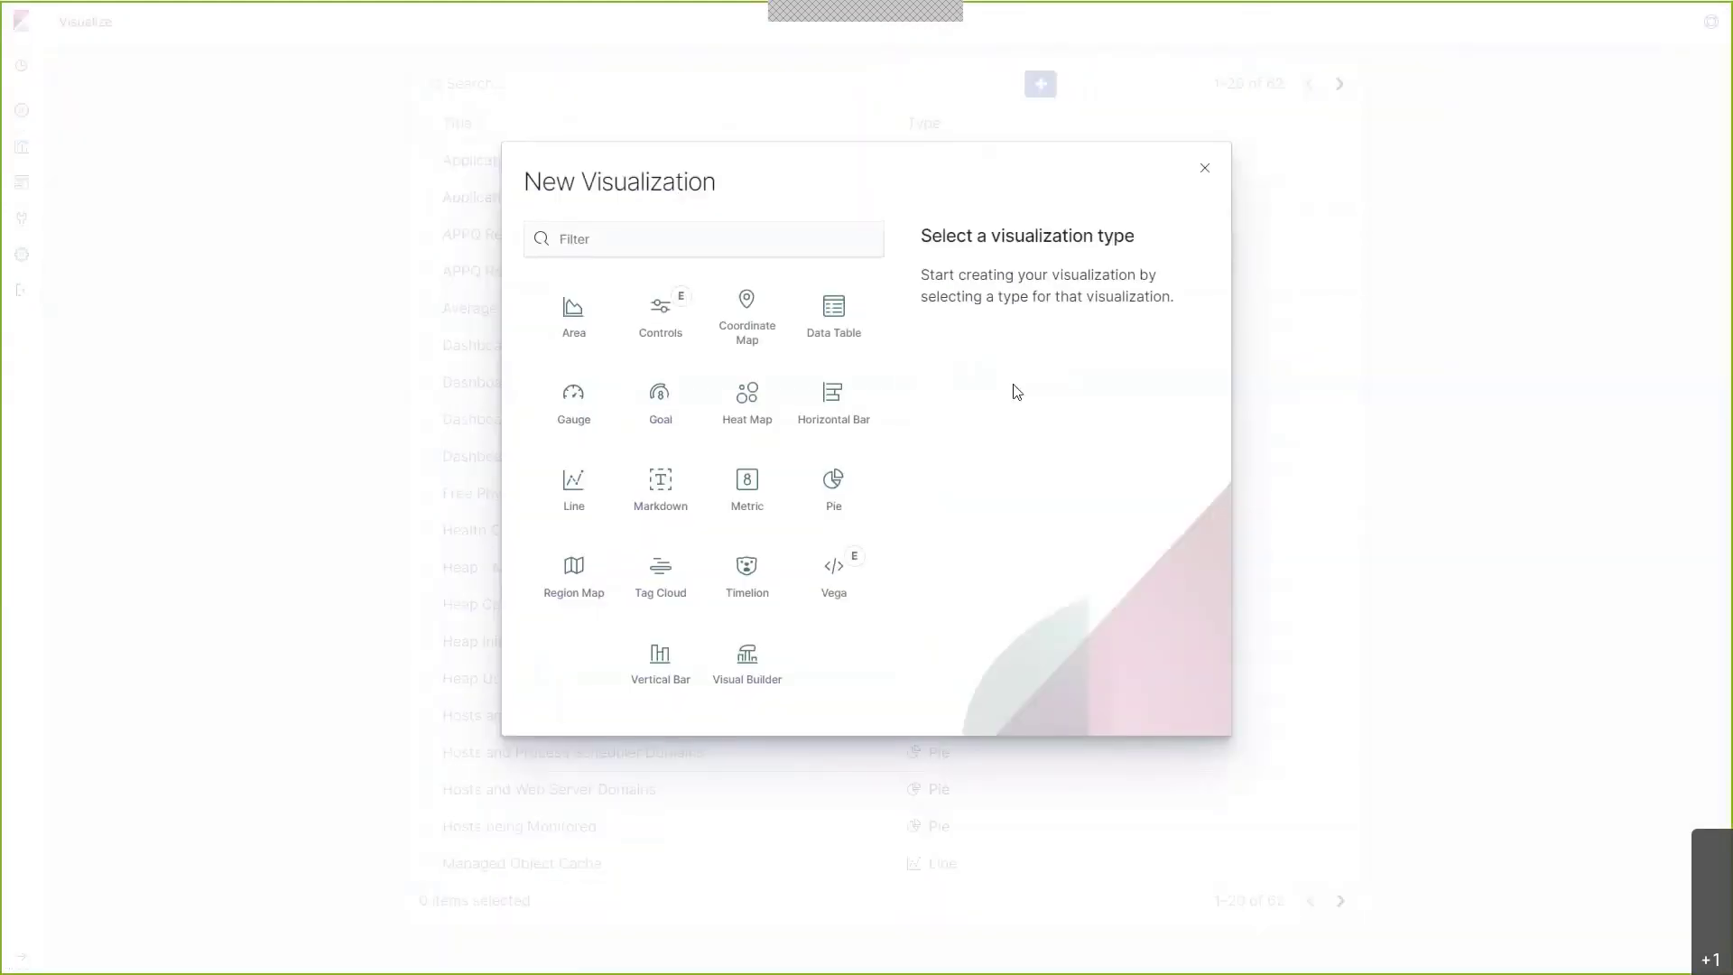
left_click(836, 488)
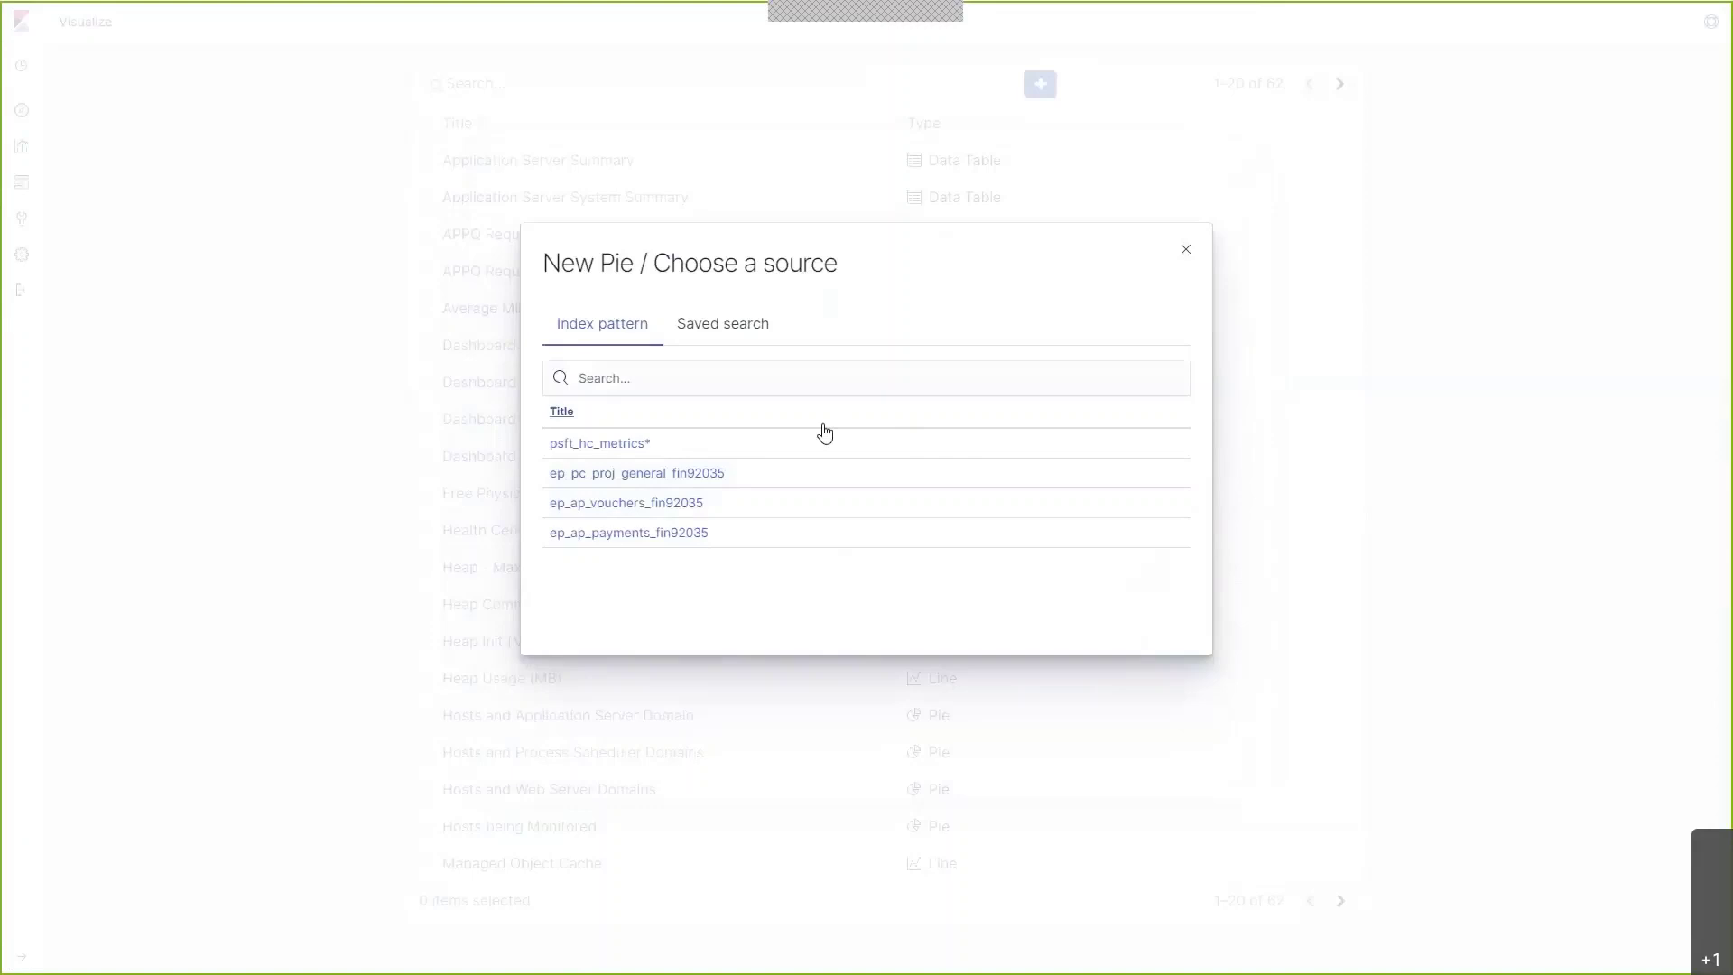
left_click(644, 534)
mouse_move(657, 522)
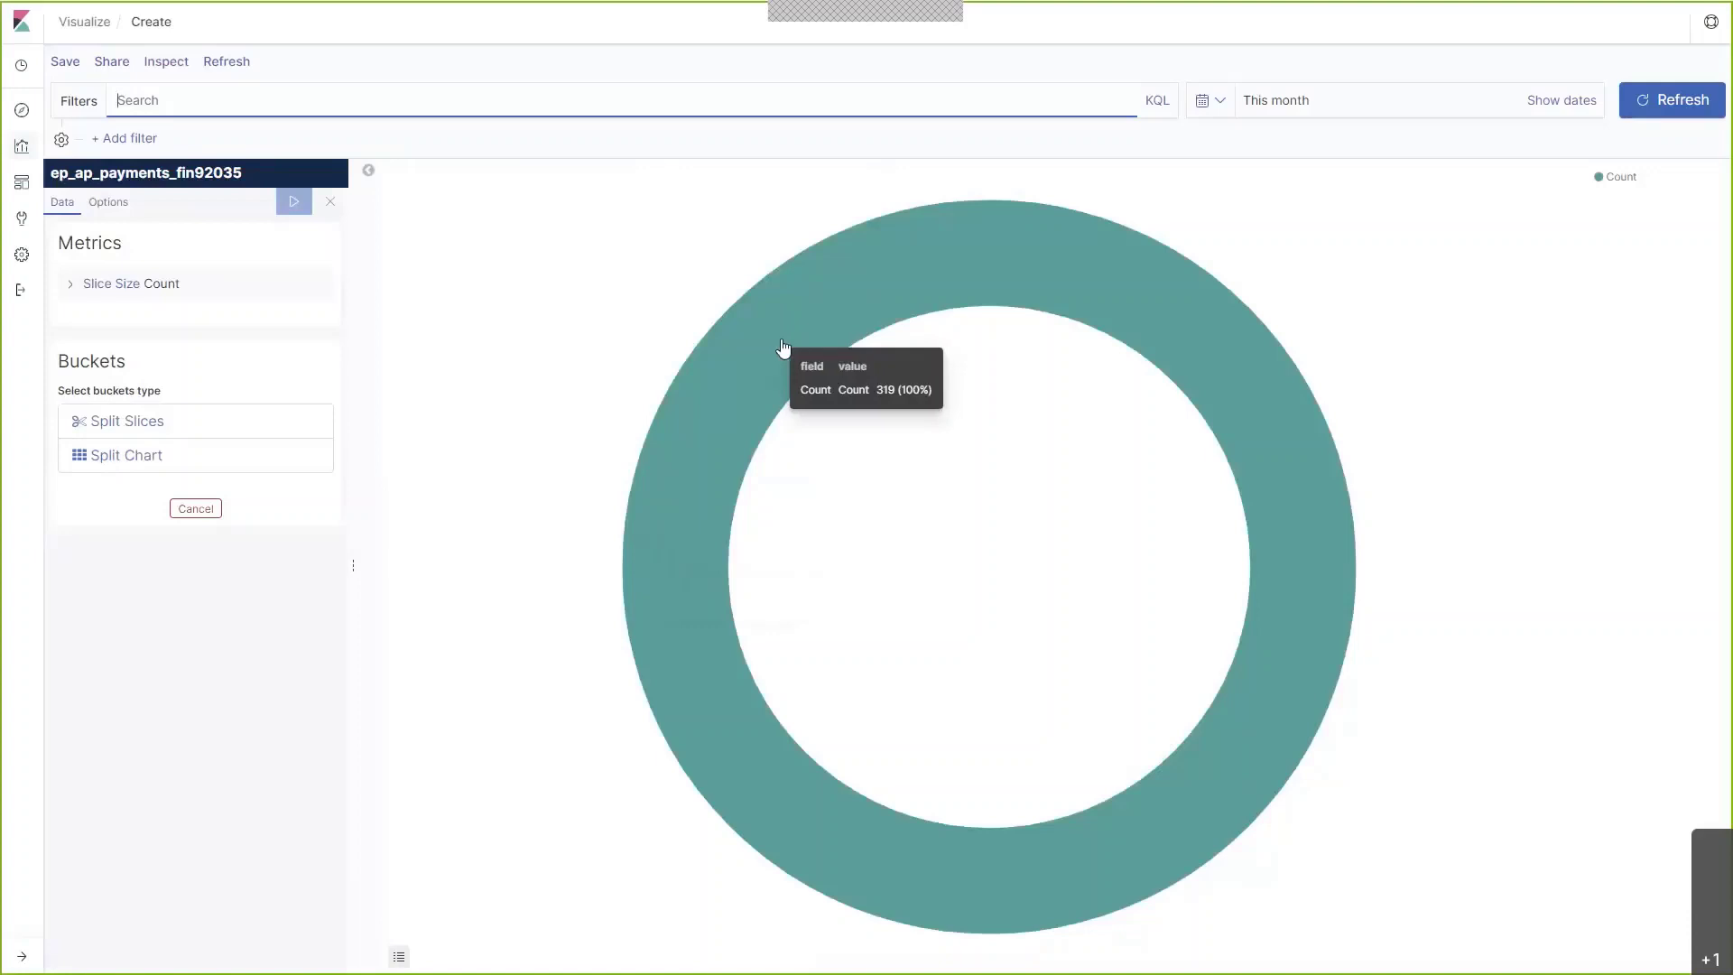
- Add a Split Slices Terms bucket on PYMNT_METHOD_ORCL_ES_KW_ENG and update the donut
left_click(578, 254)
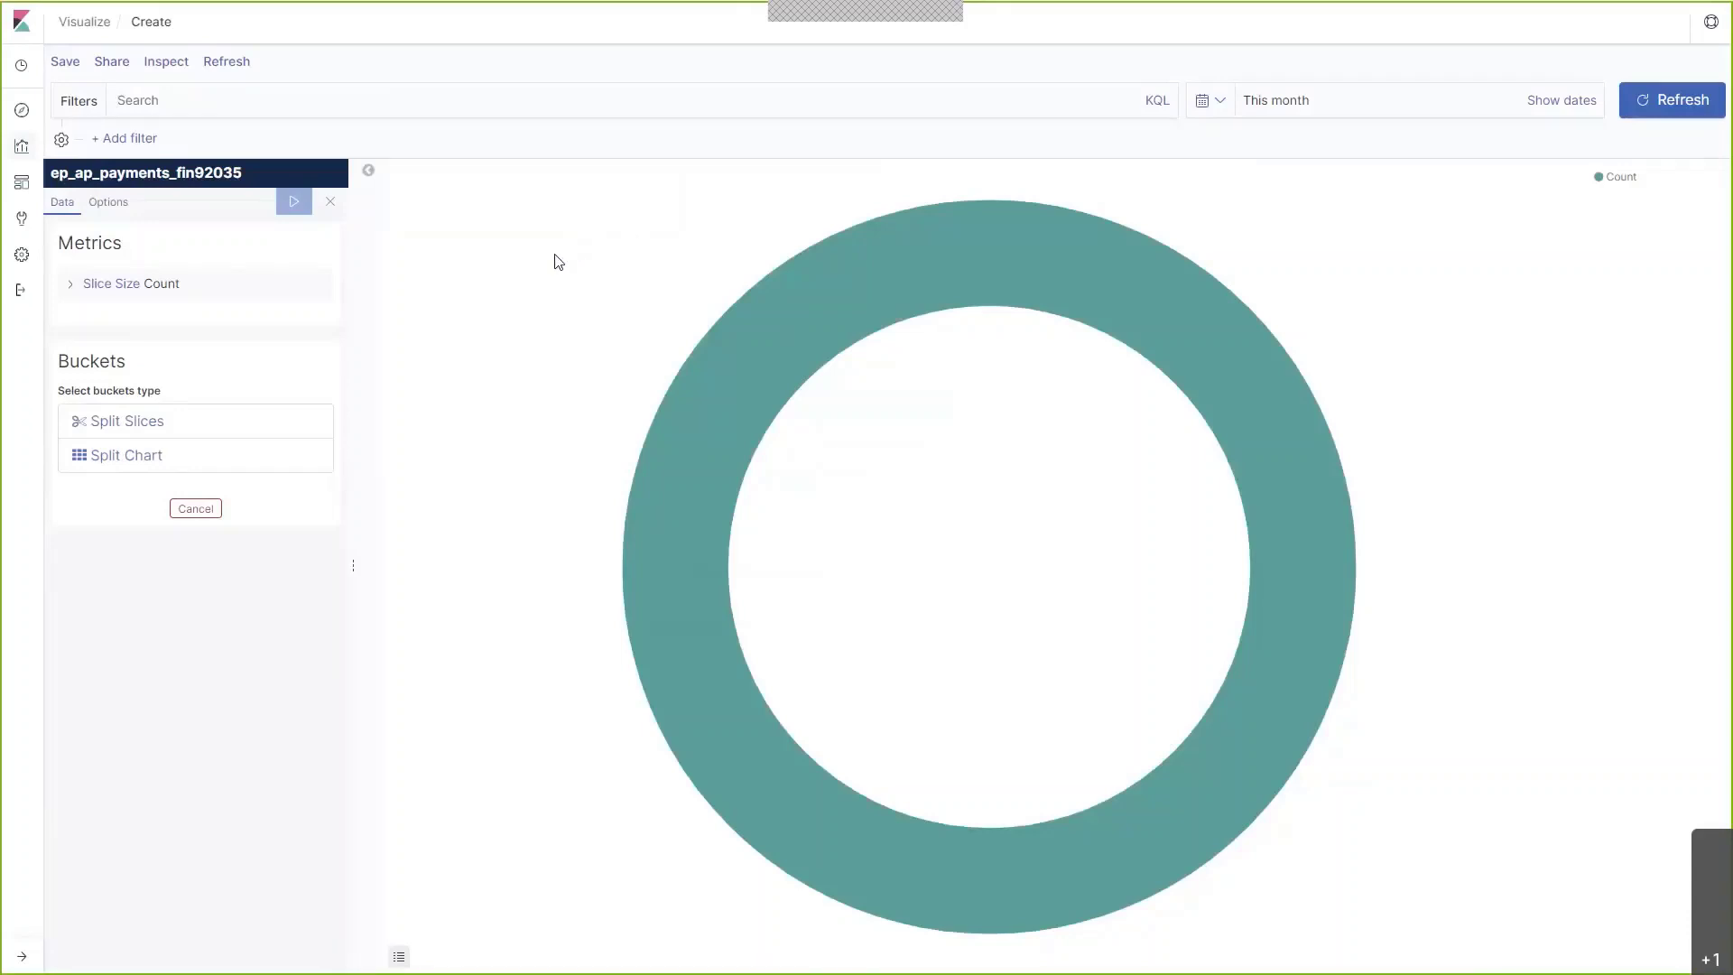
left_click(115, 437)
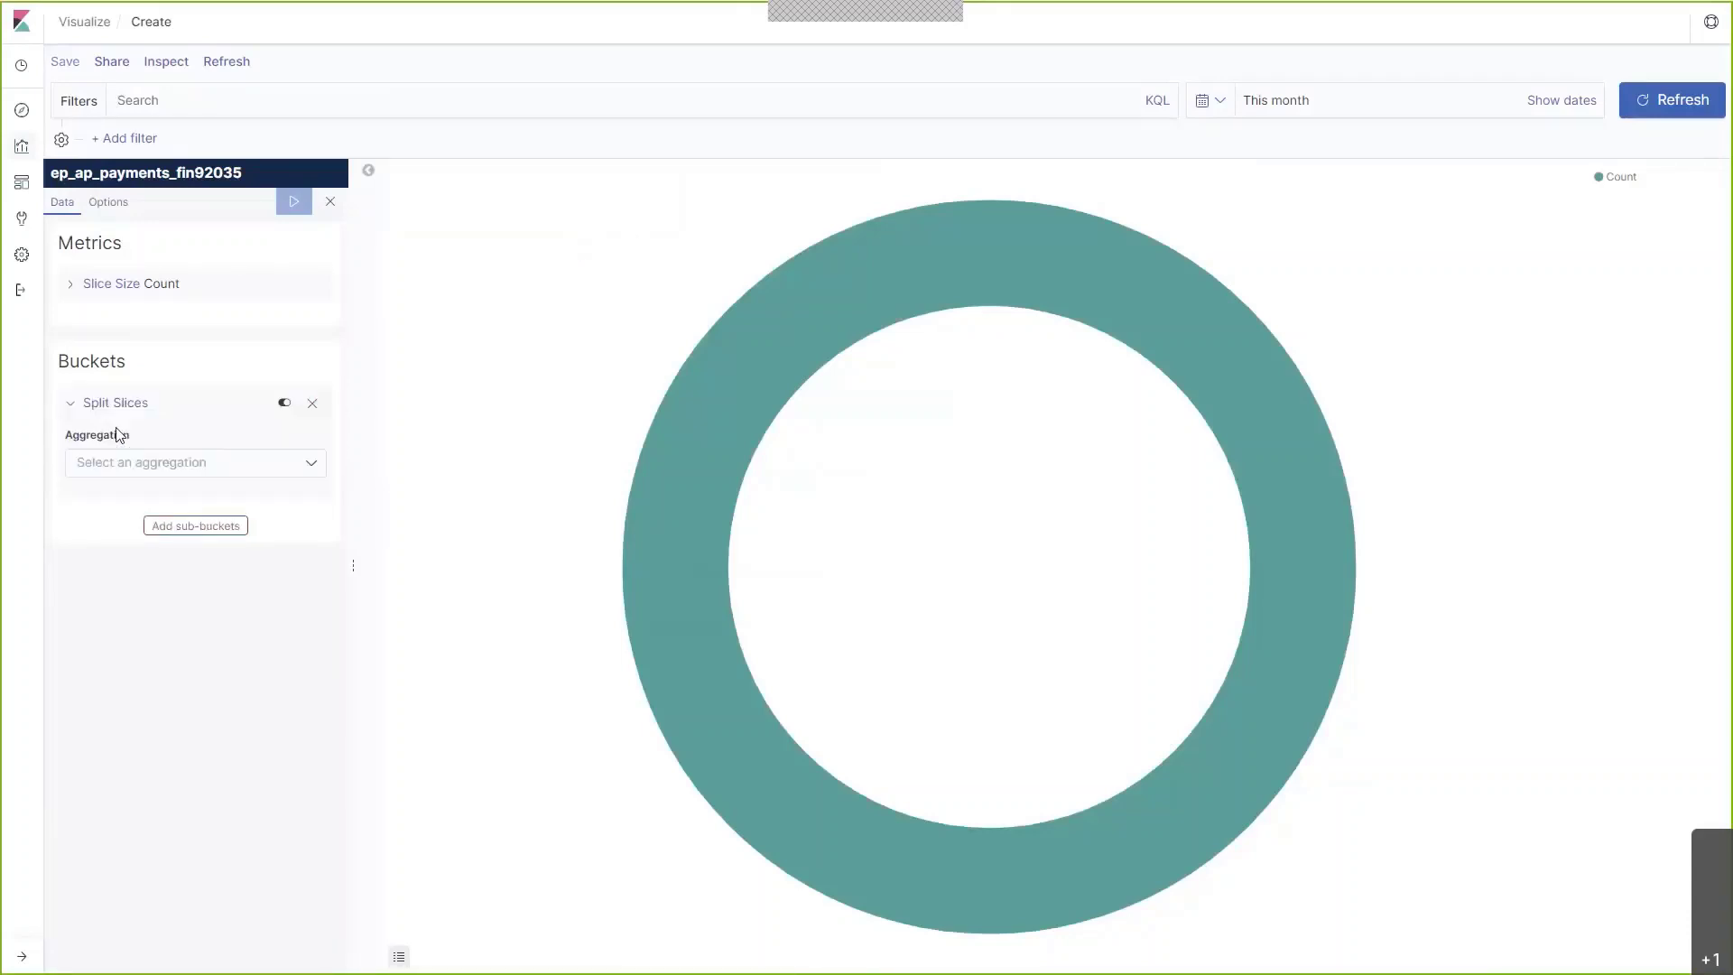
left_click(310, 466)
scroll(253, 614, "down", 2)
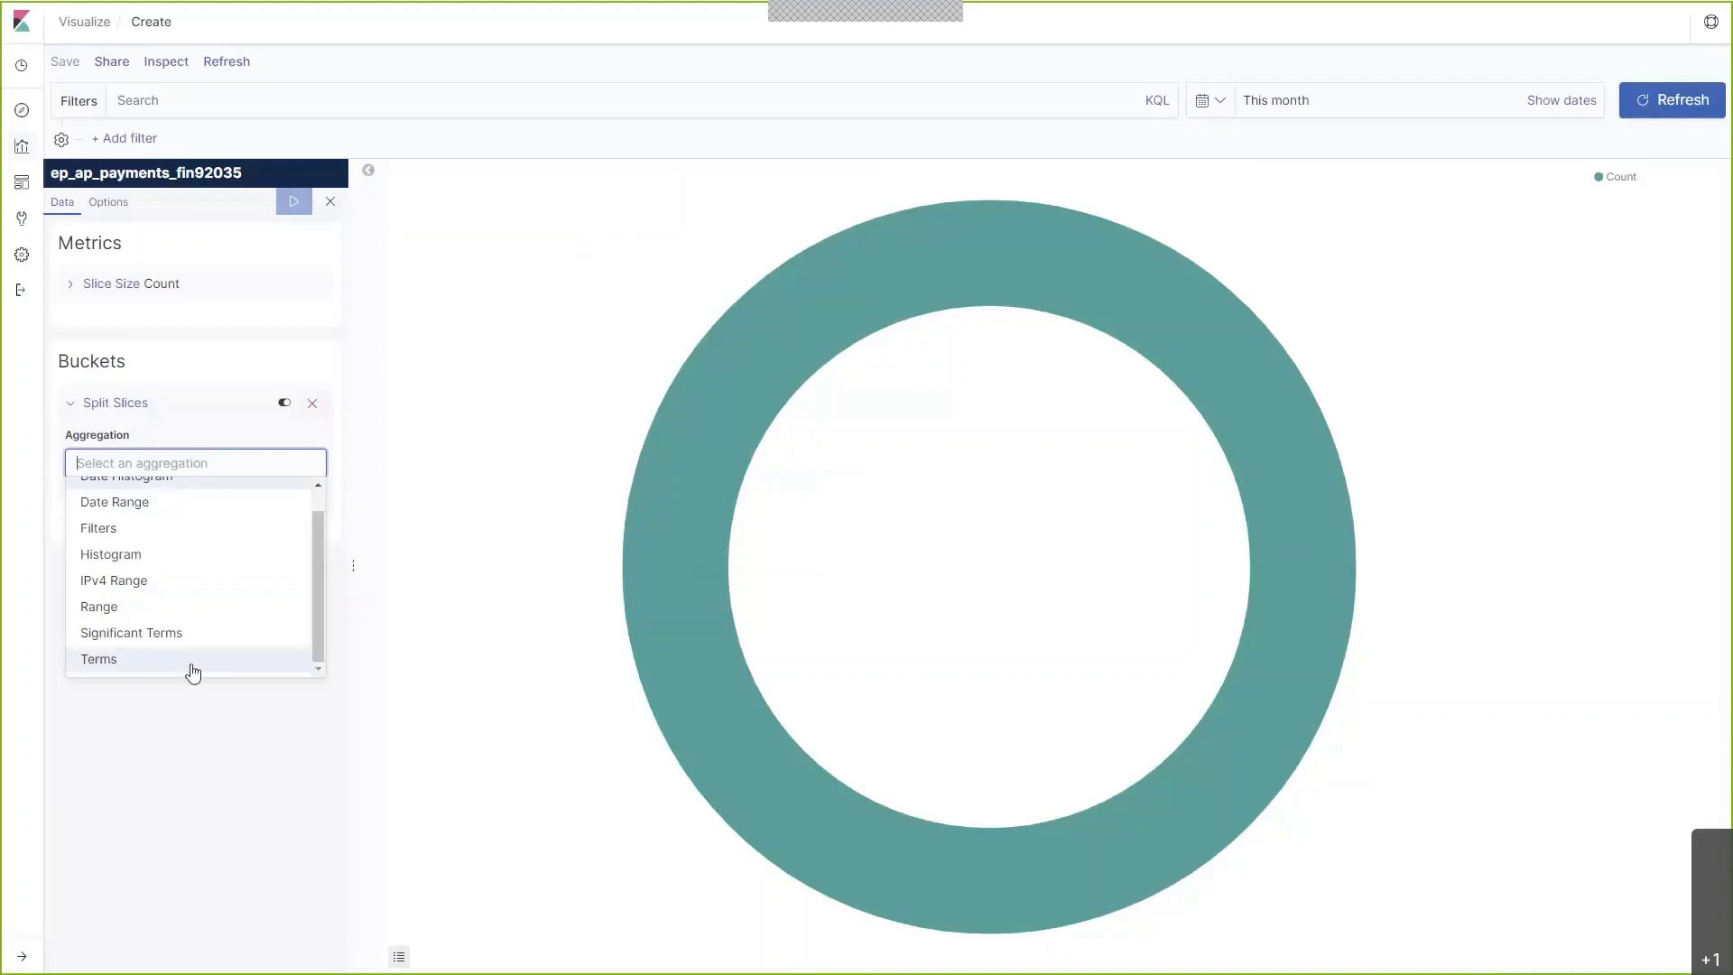
left_click(106, 669)
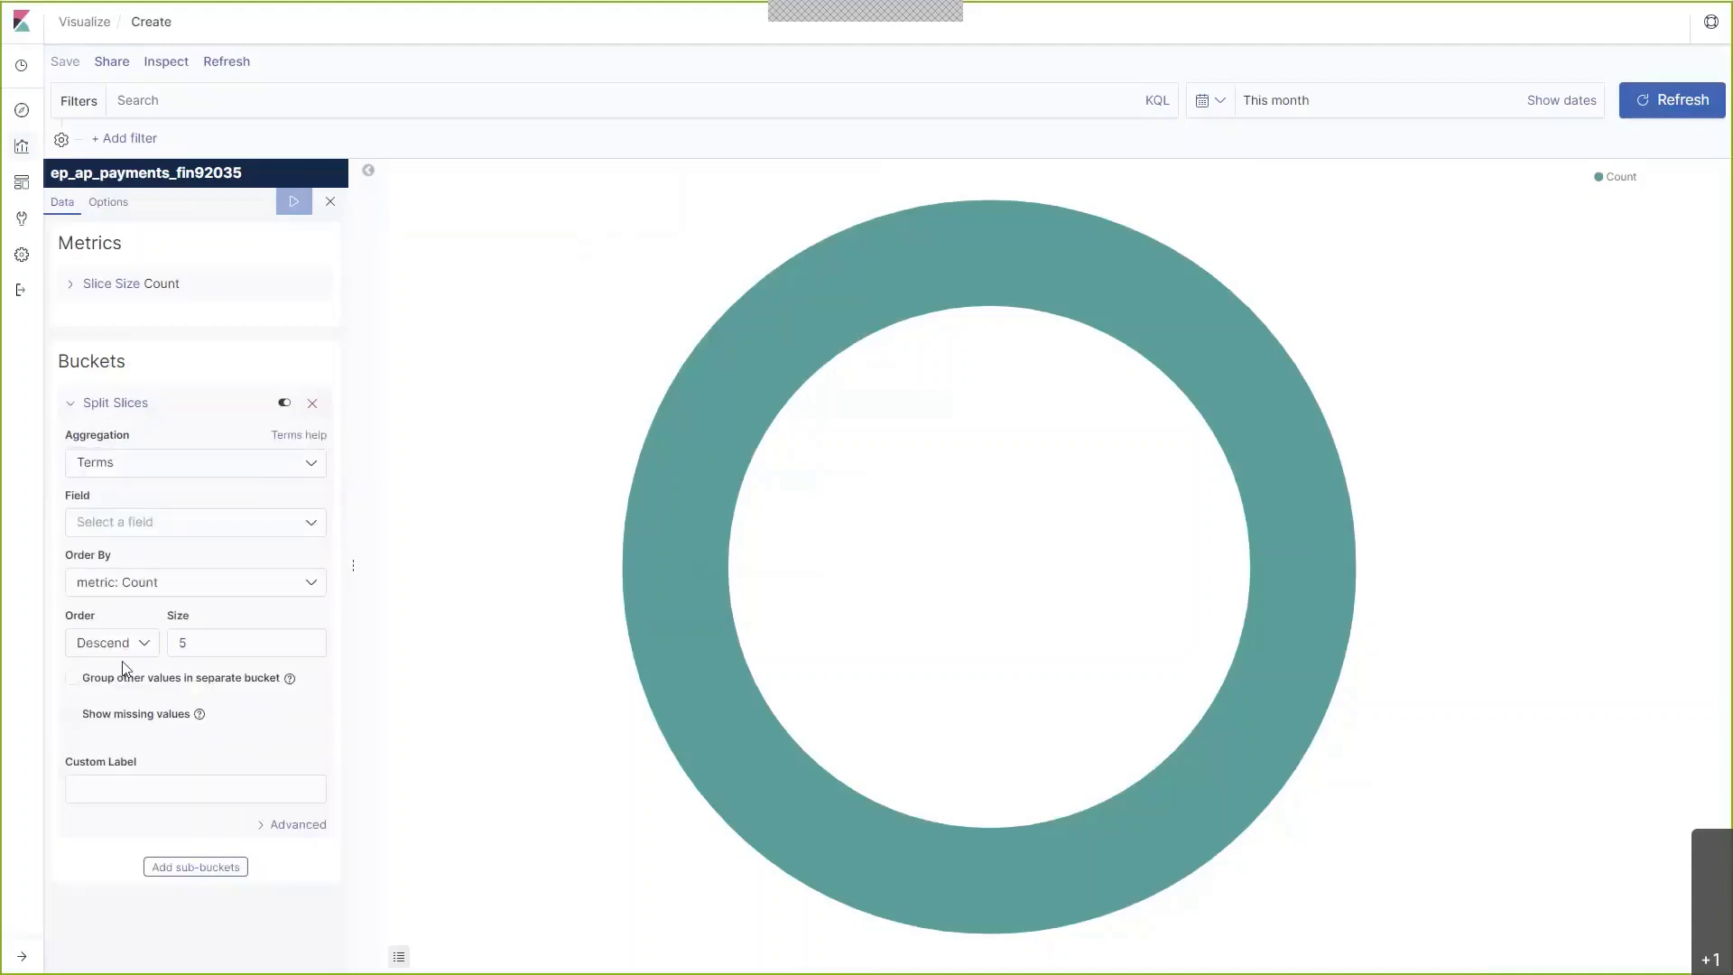
left_click(263, 527)
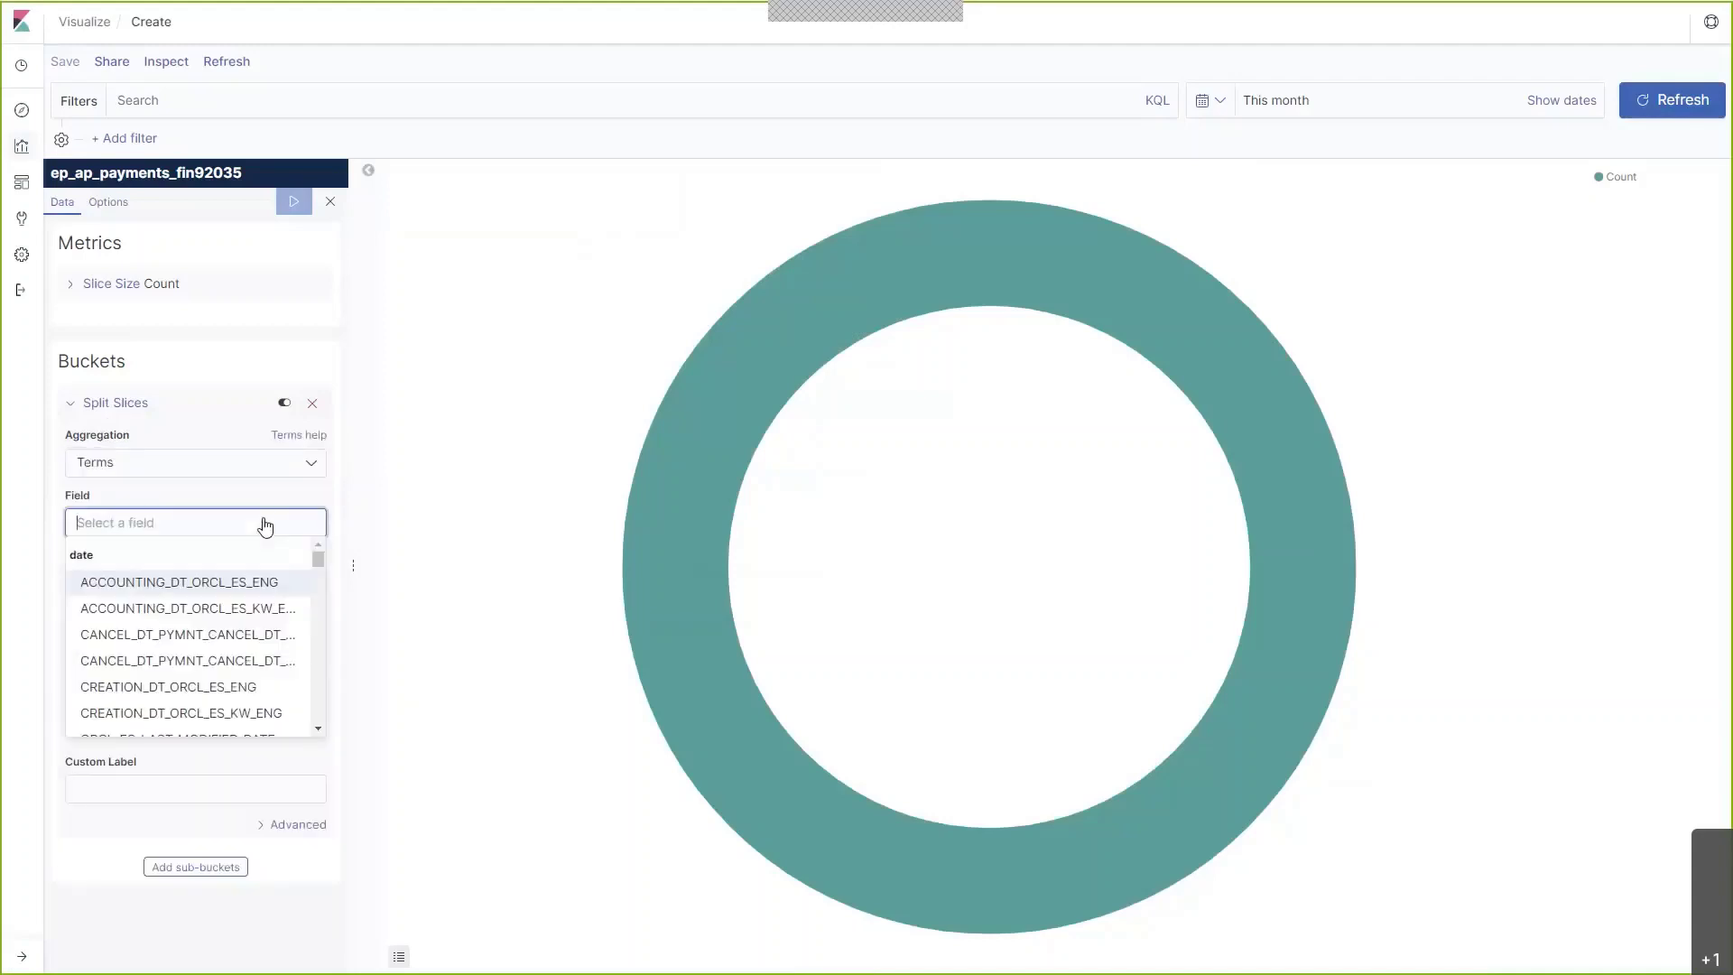
type("PYM")
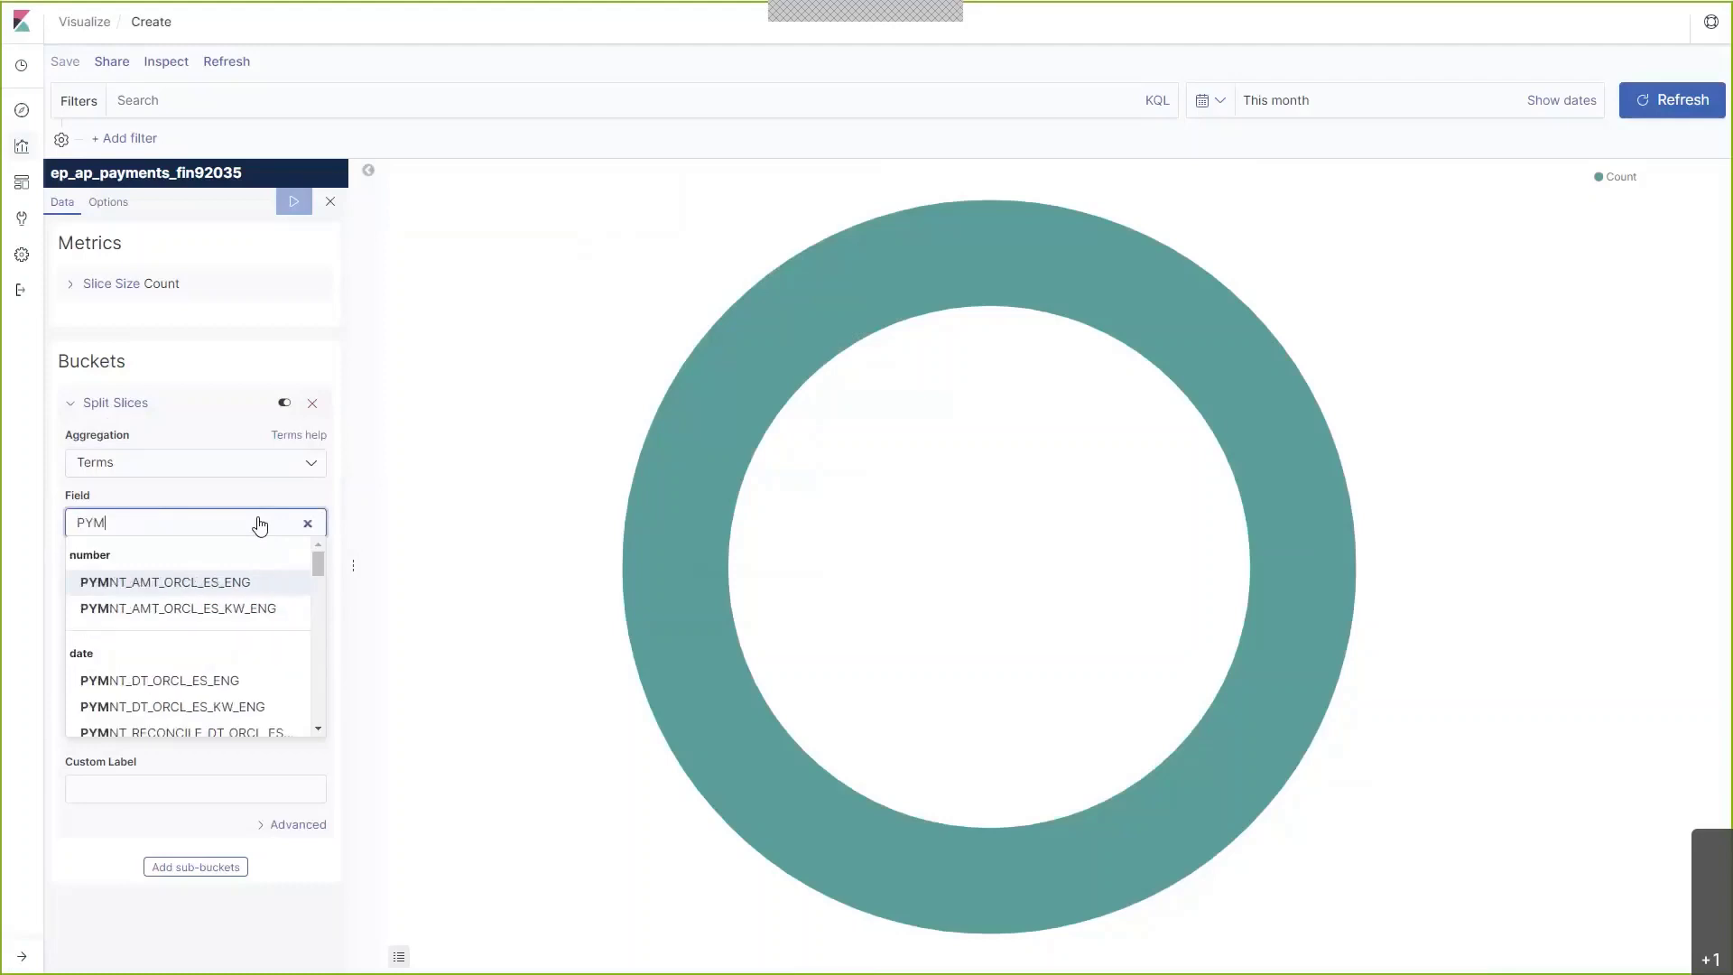
type("NT_METHOD")
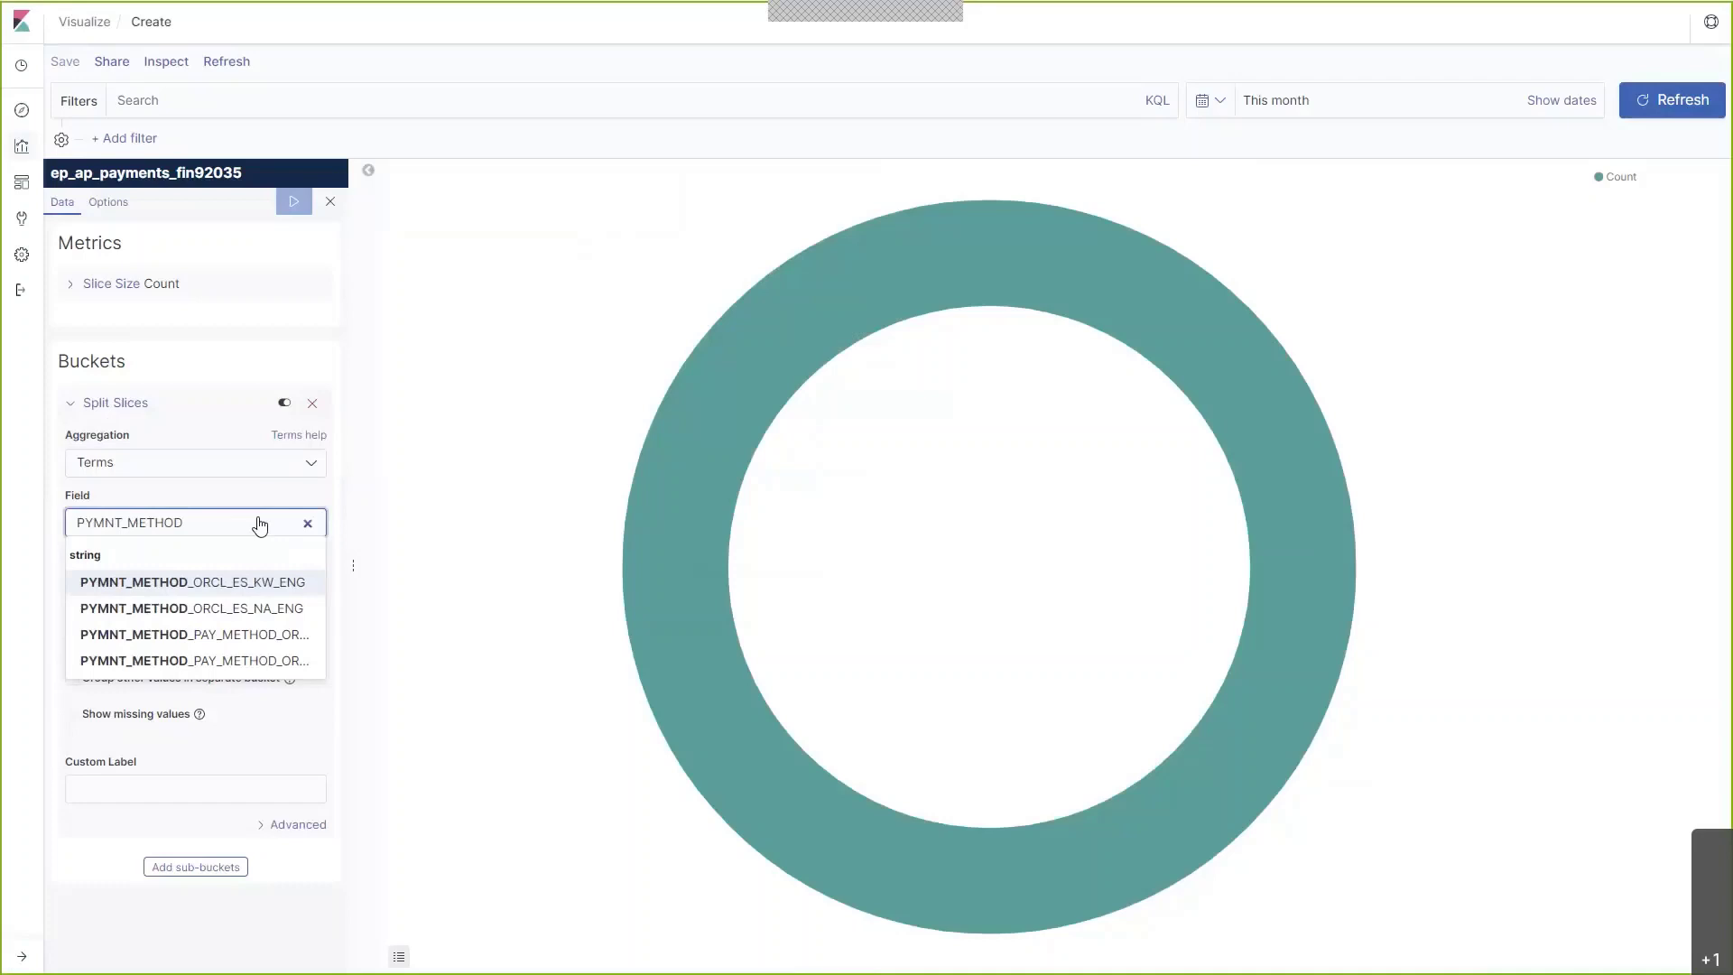
left_click(220, 584)
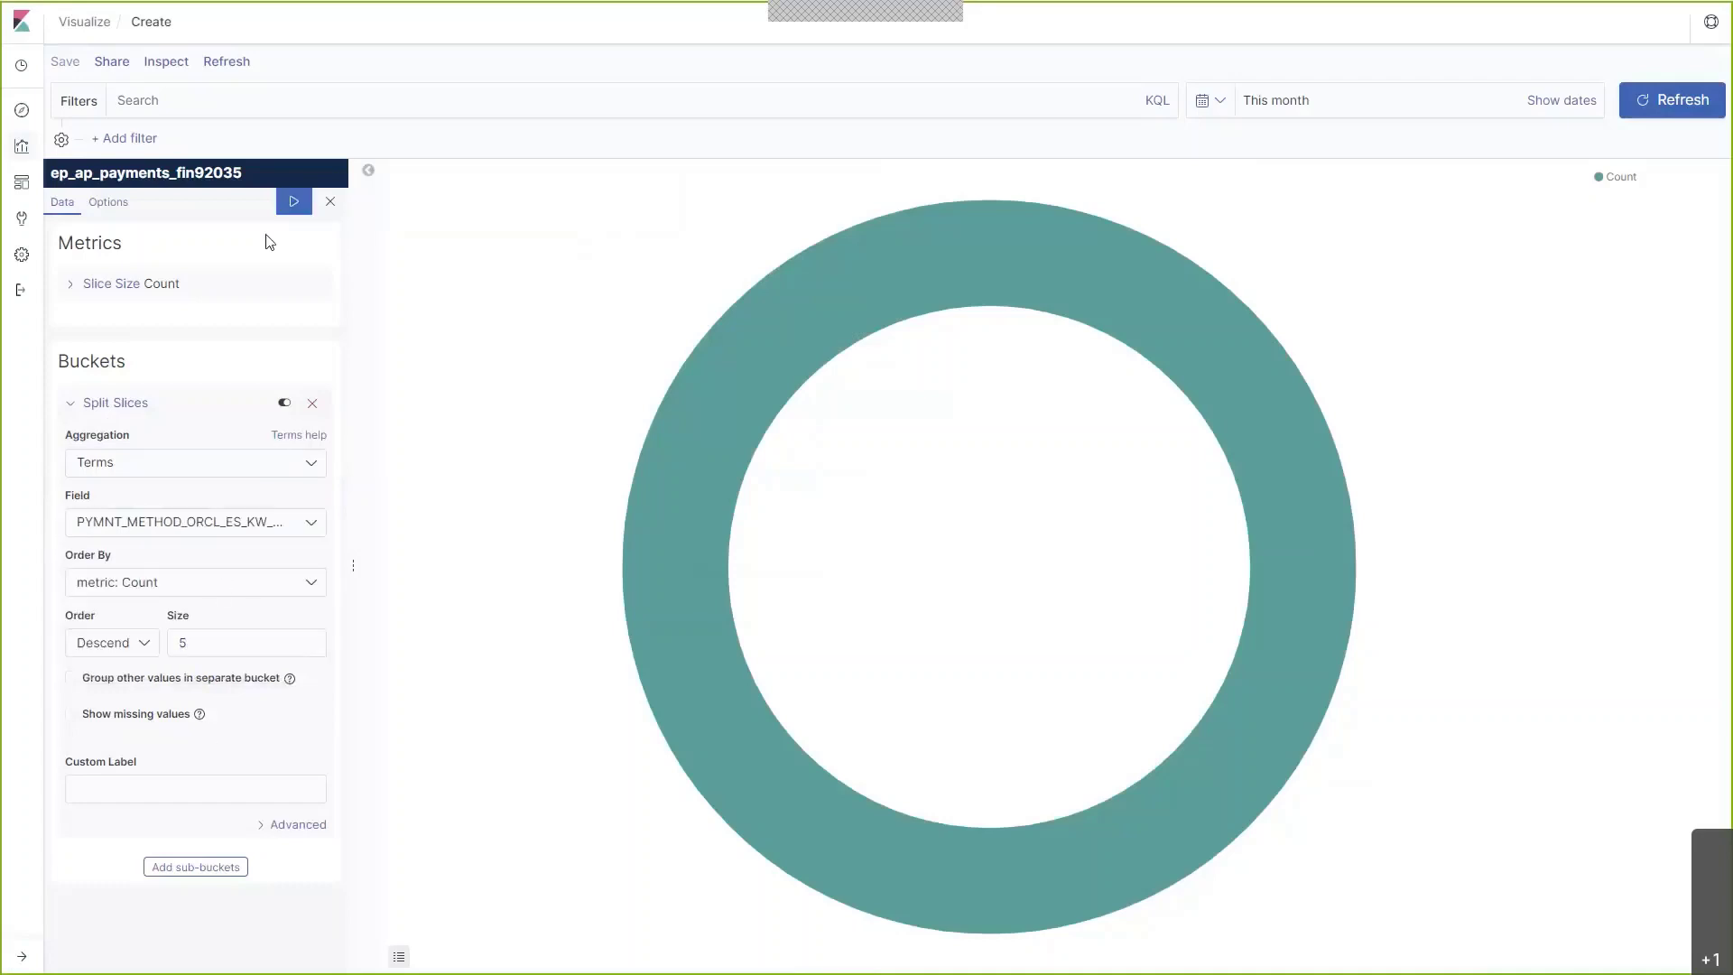
left_click(295, 204)
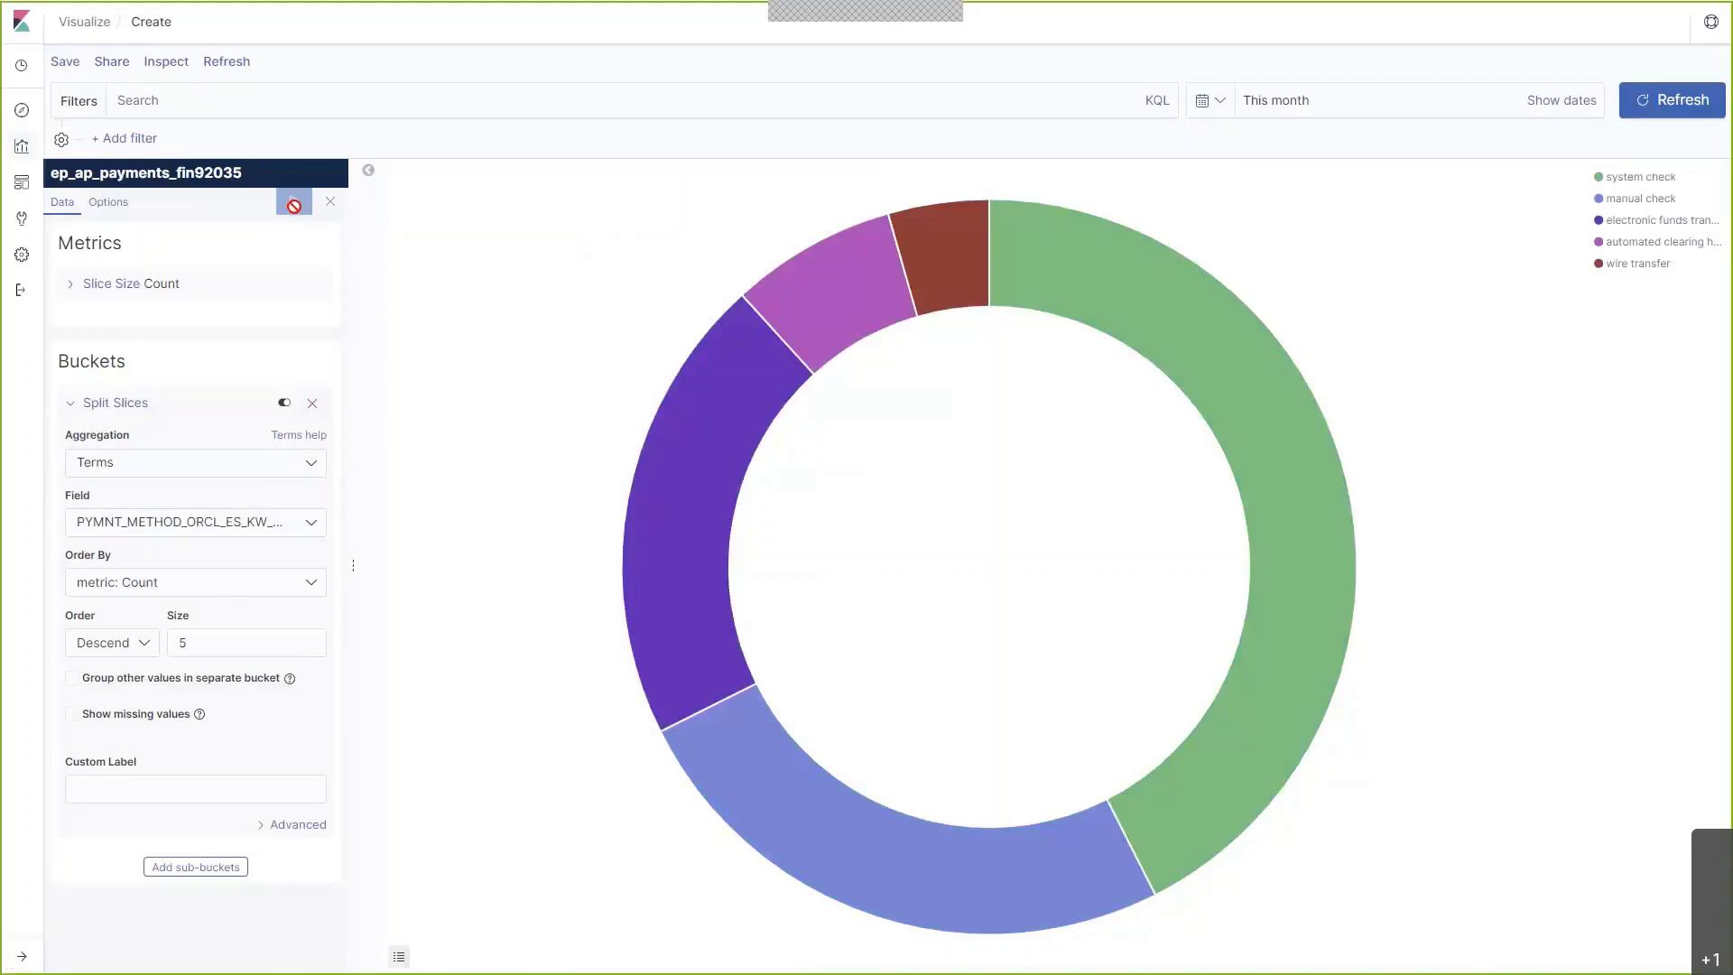
mouse_move(824, 275)
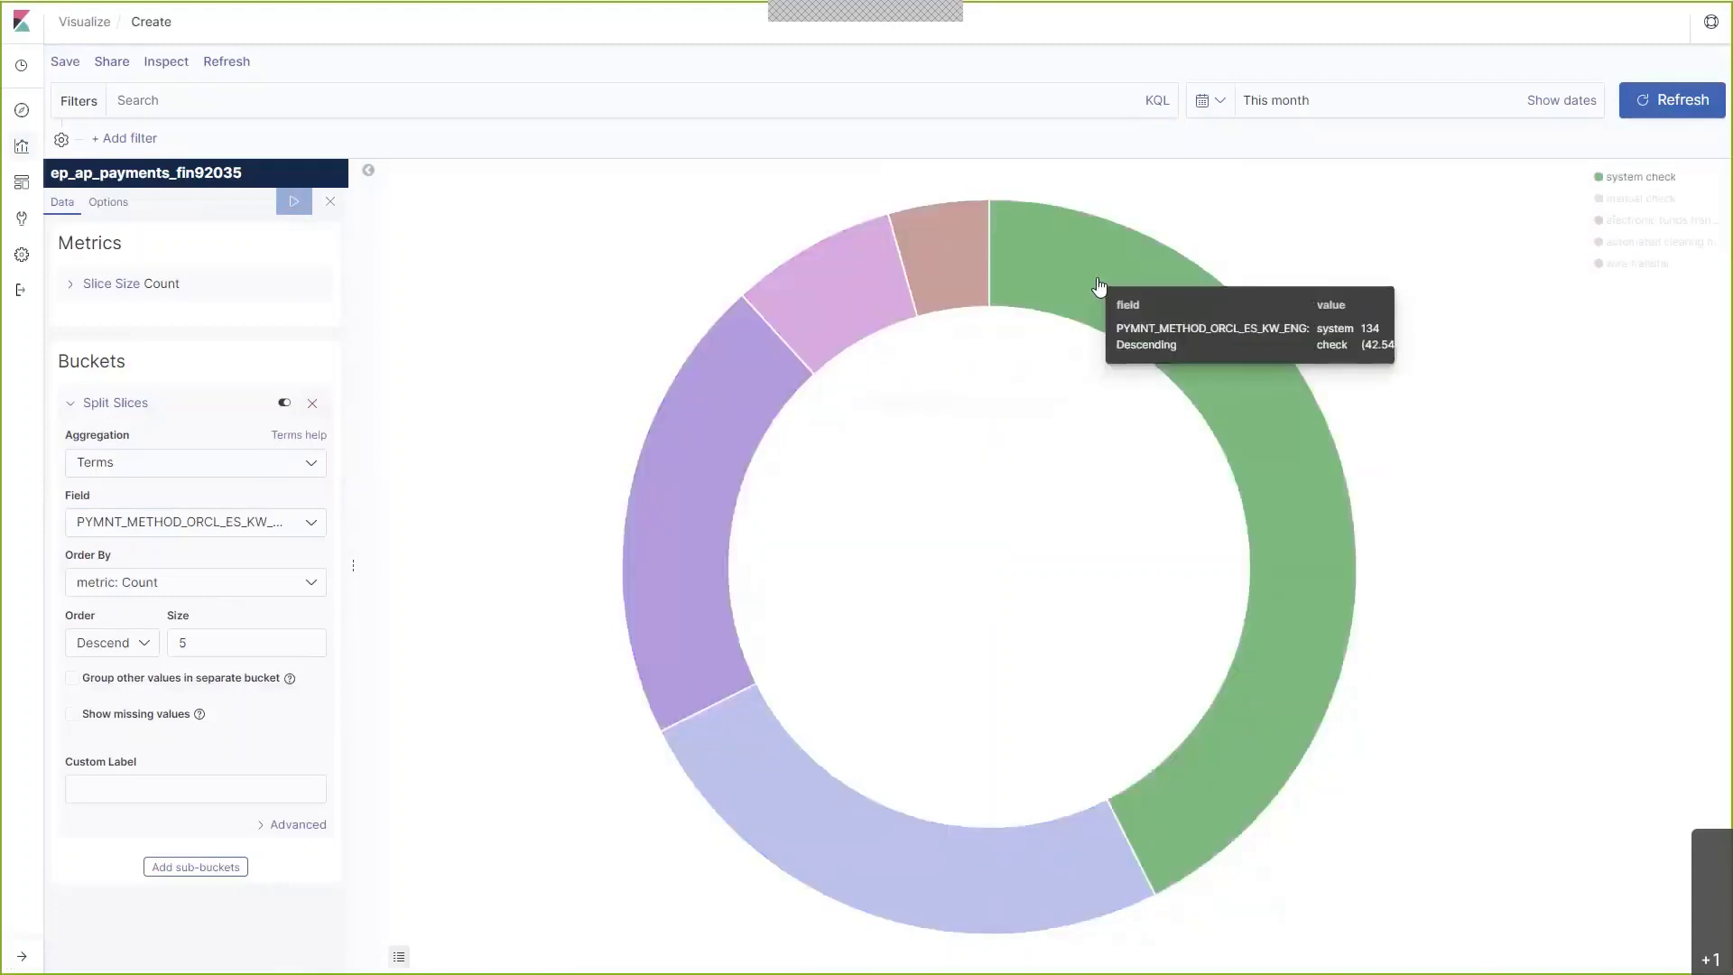
mouse_move(707, 599)
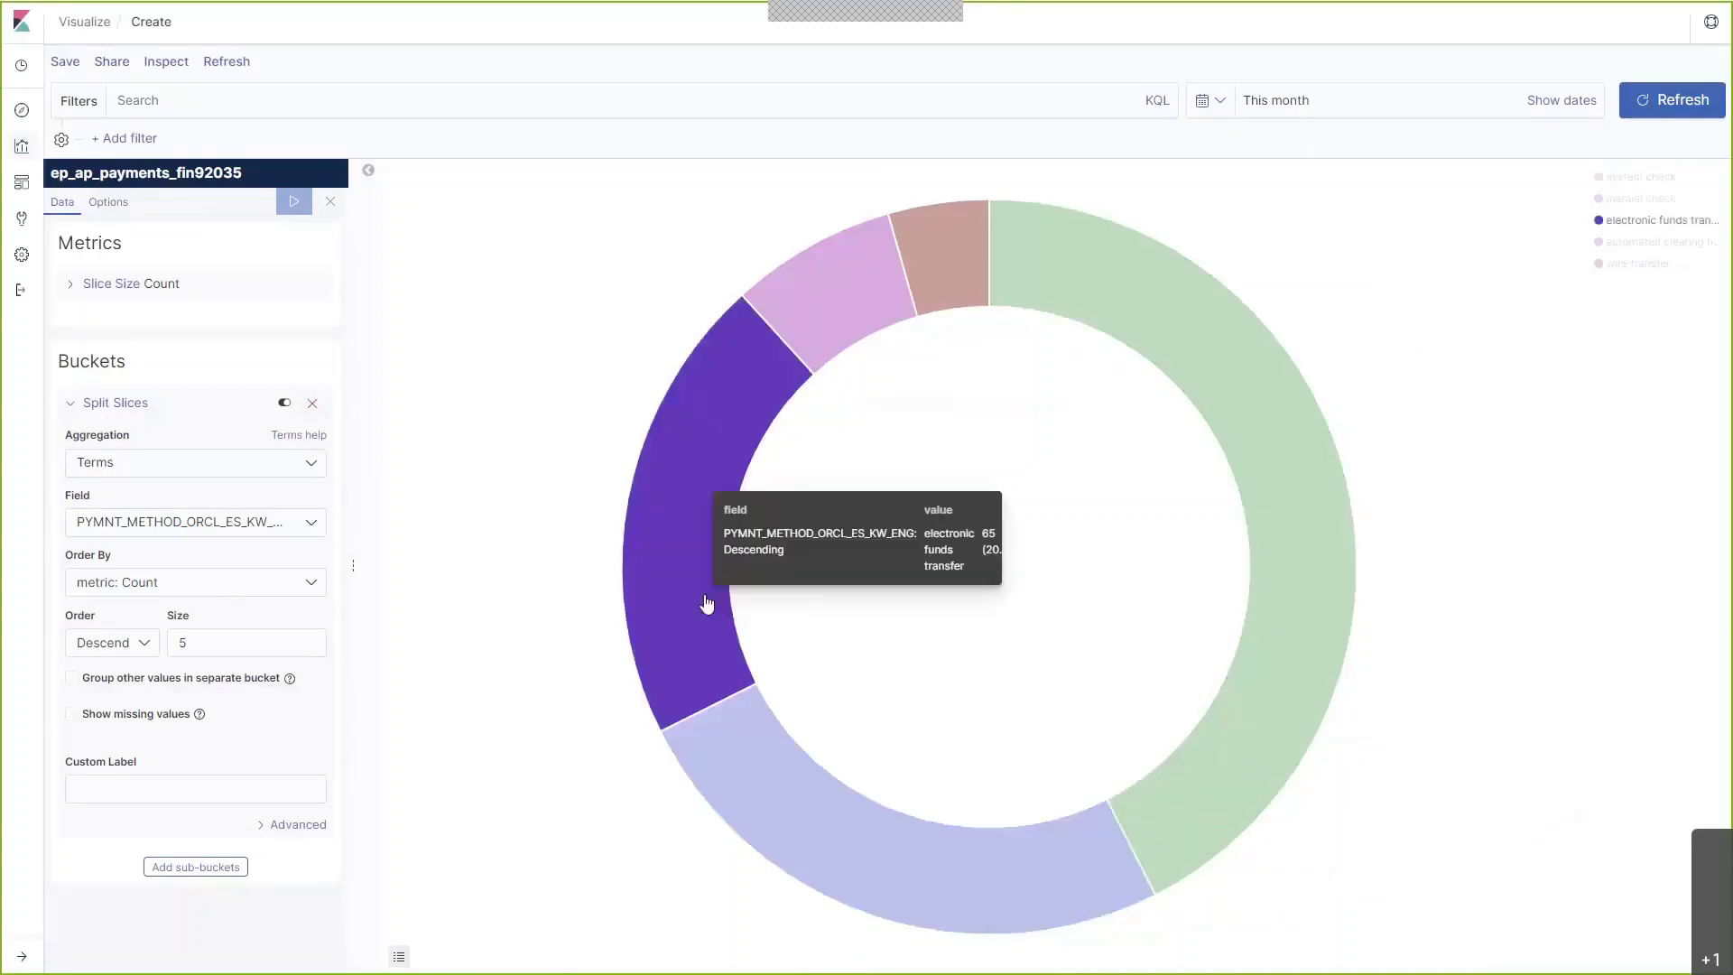
mouse_move(933, 267)
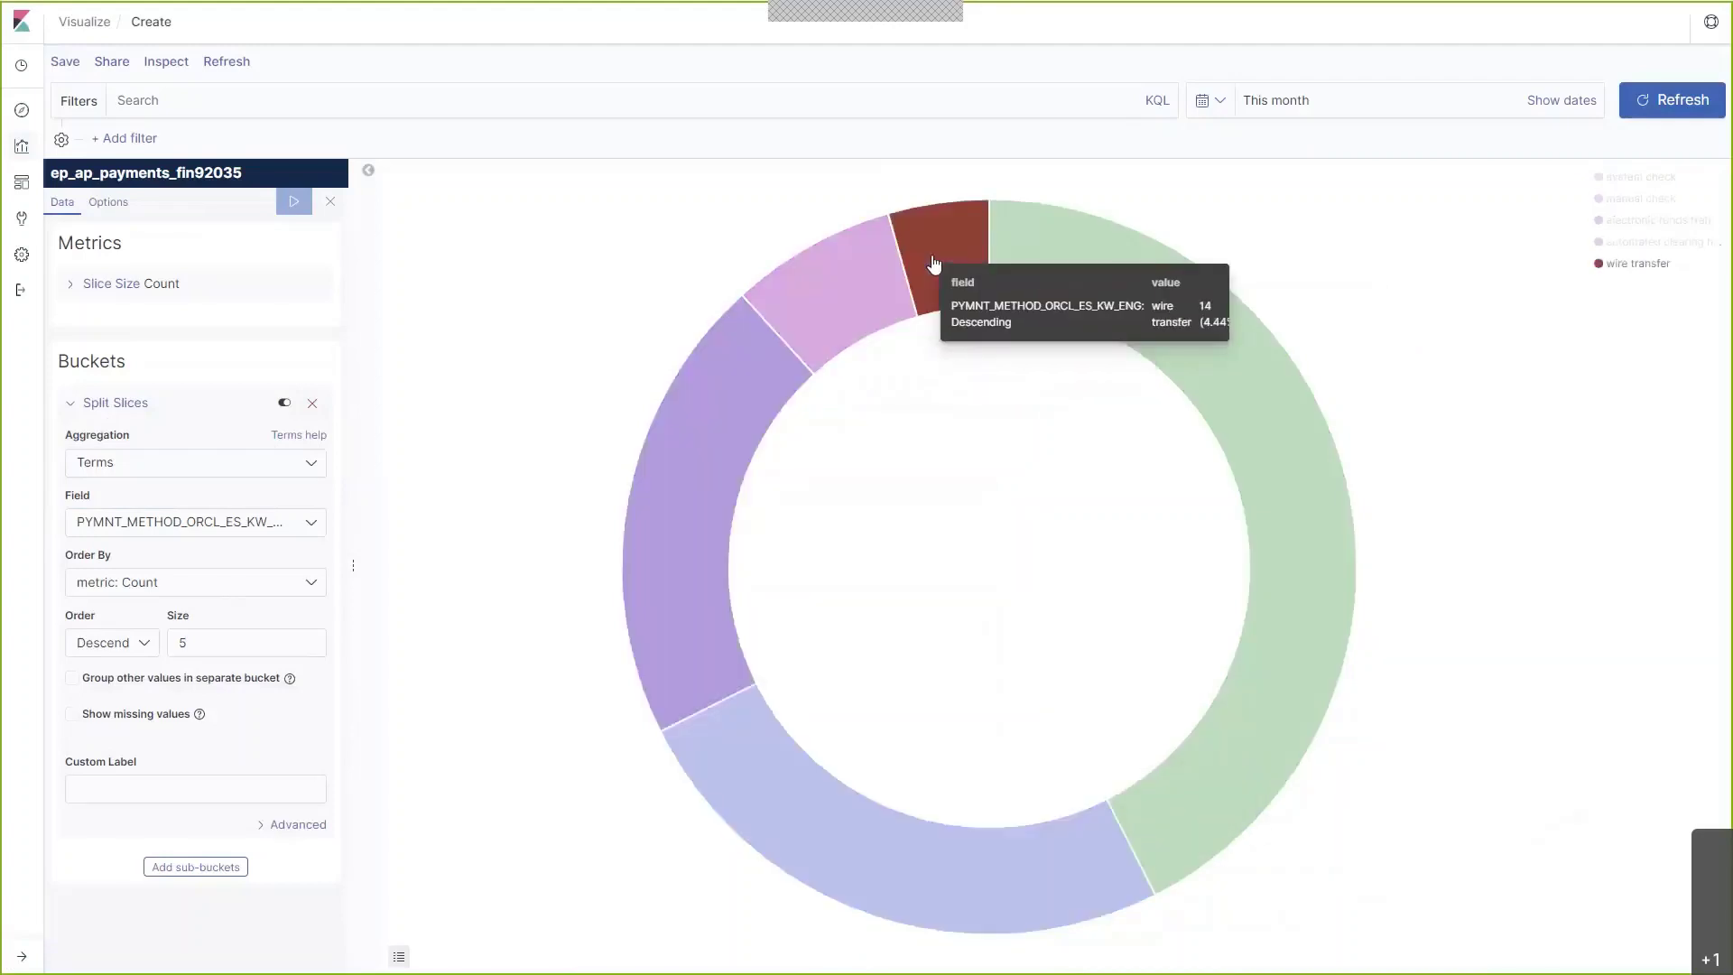
- Save the payment-method donut under the title 'ap_pie_chart1'
left_click(68, 61)
key("ctrl+a")
type("p")
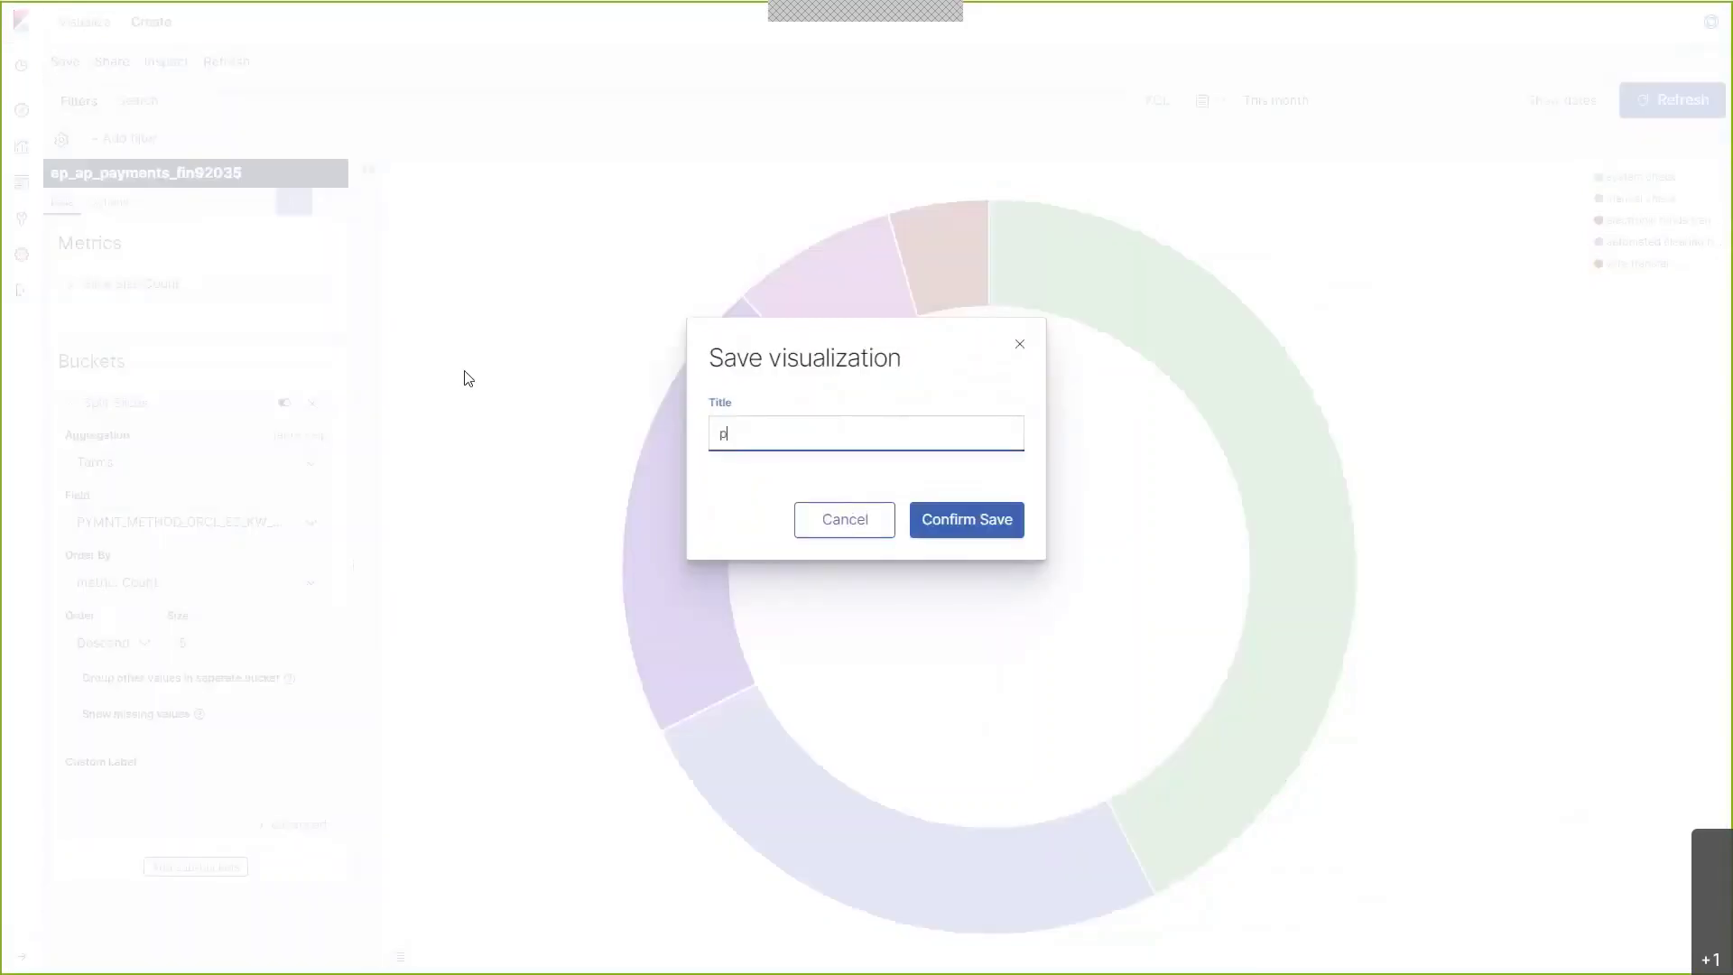
type("l")
key("BackSpace")
key("BackSpace")
type("ap_pie_chart1")
left_click(997, 519)
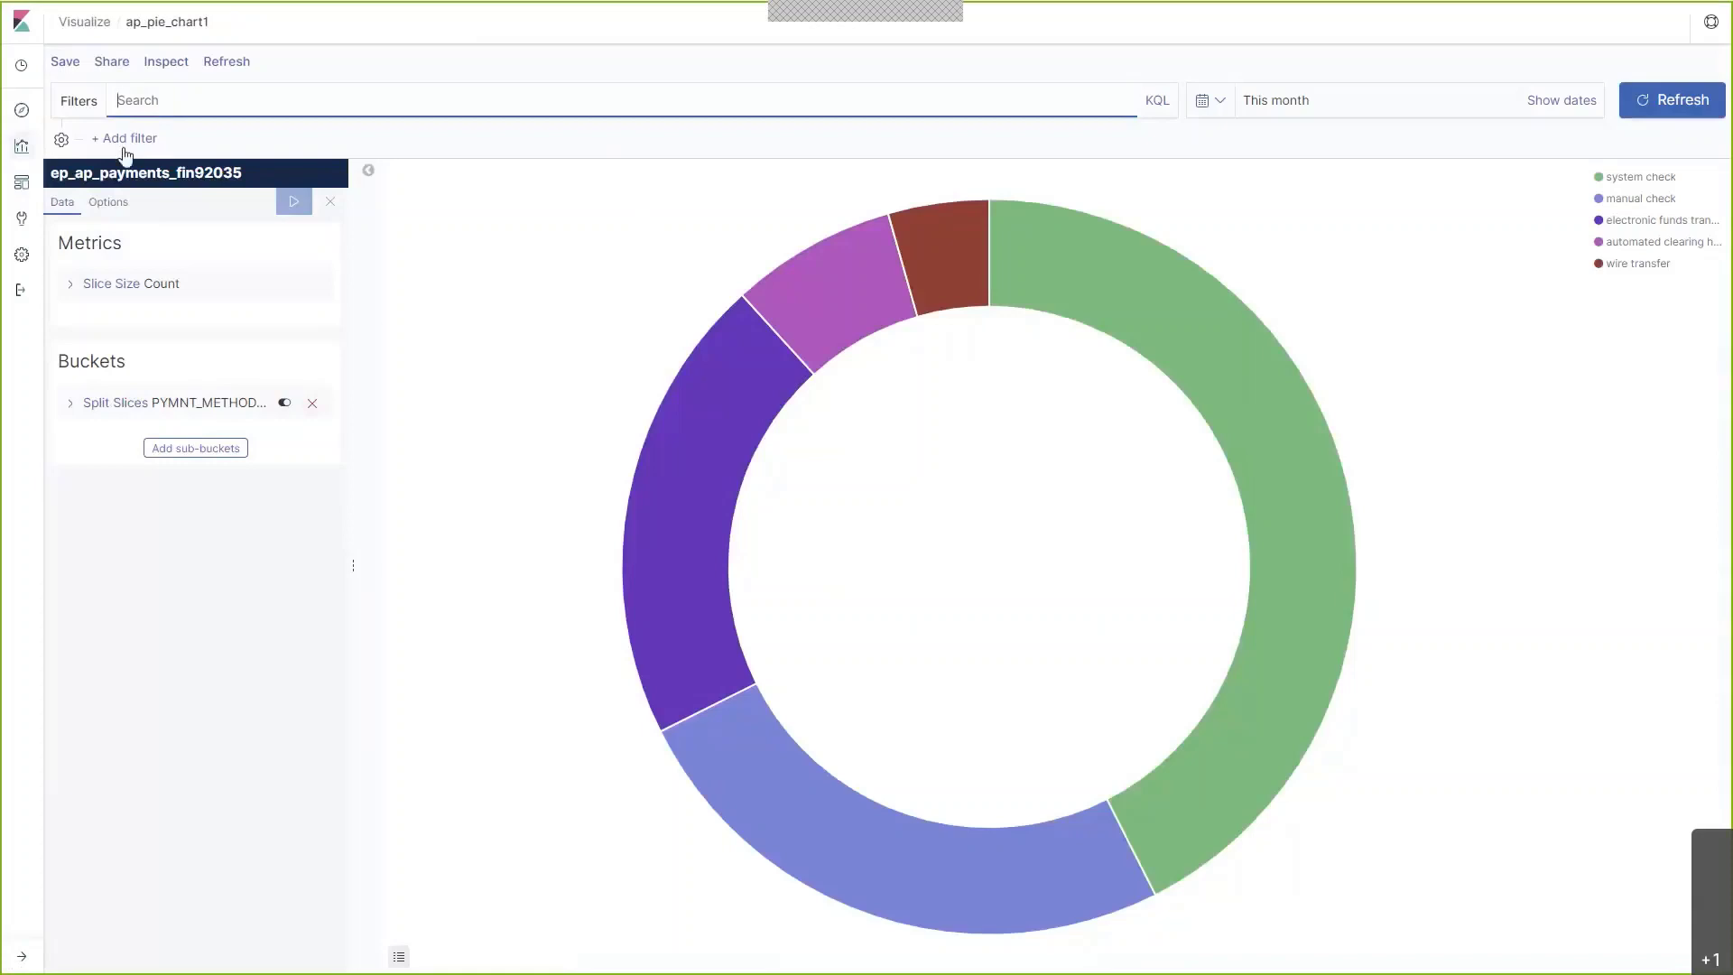
- Create a new Metric visualization on ep_ap_payments_fin92035, showing Count 319
left_click(23, 148)
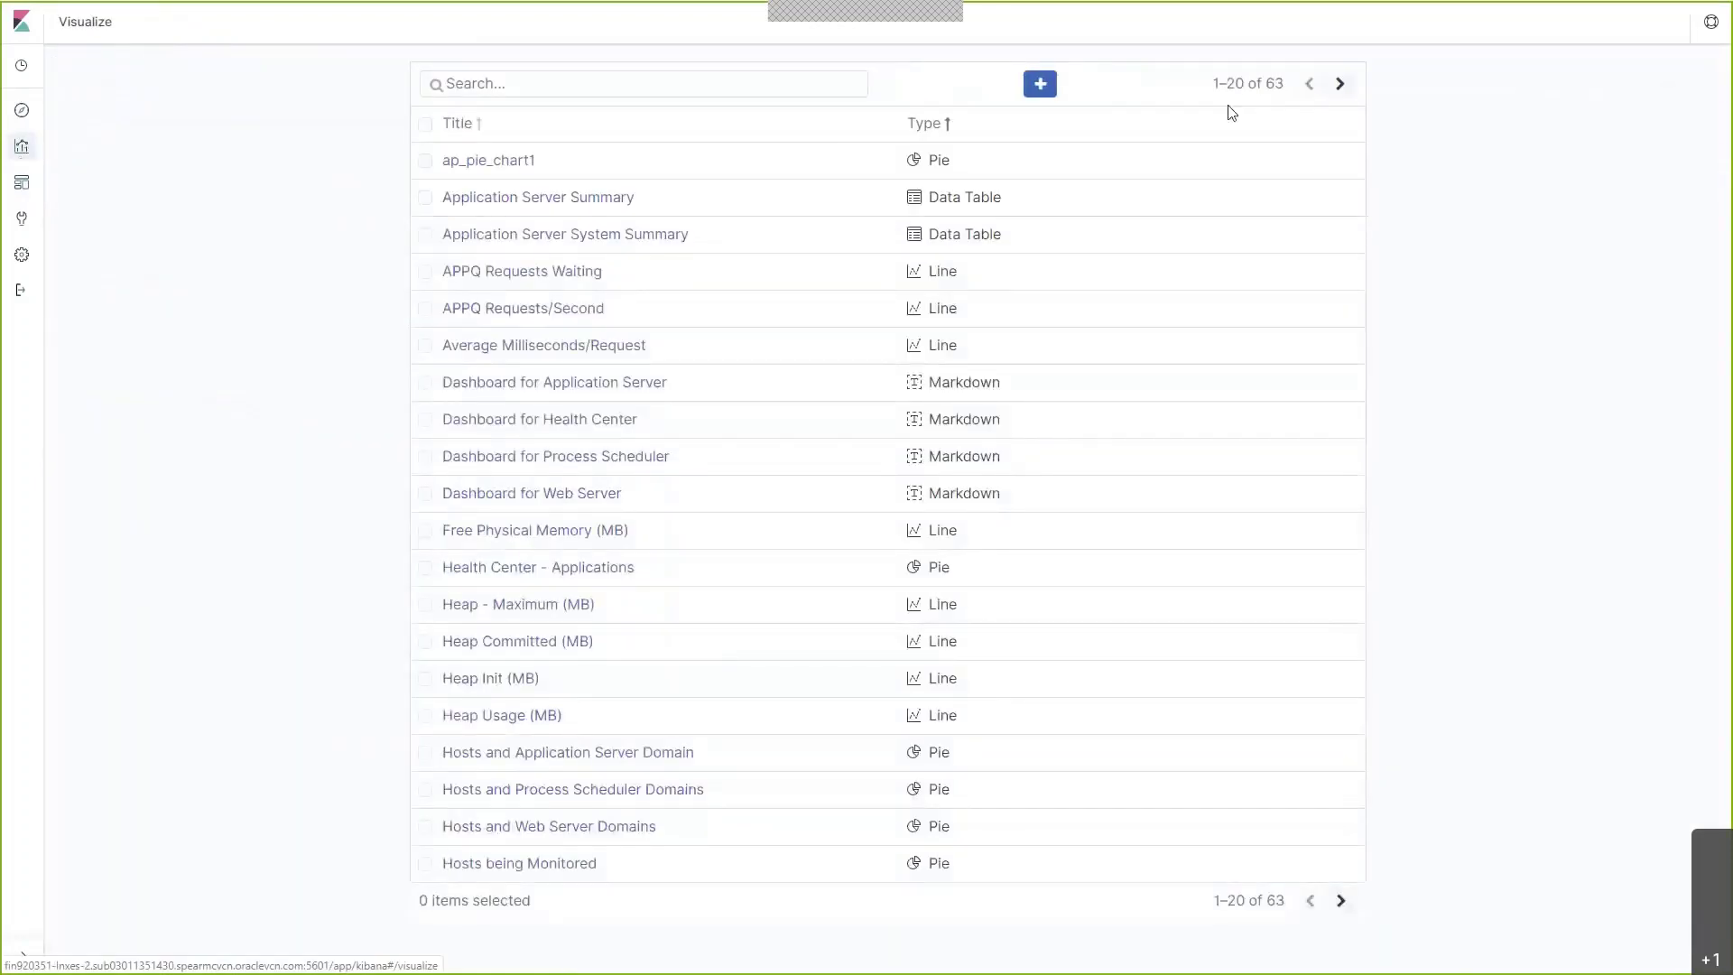
left_click(1041, 83)
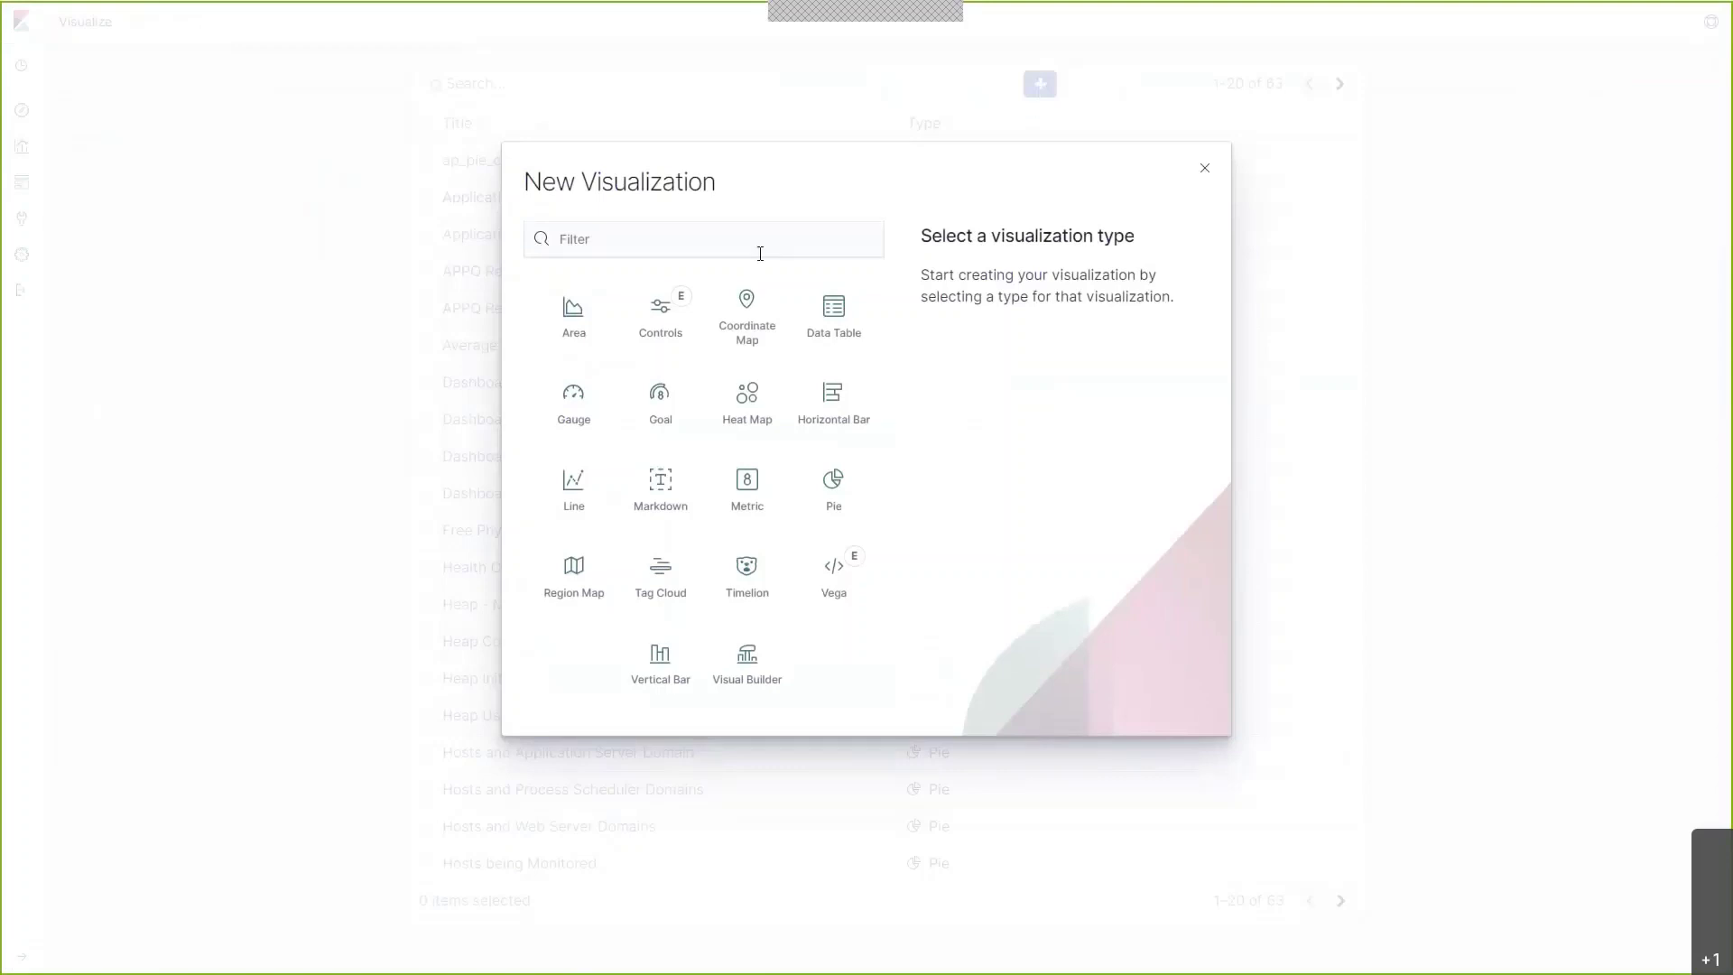
left_click(754, 493)
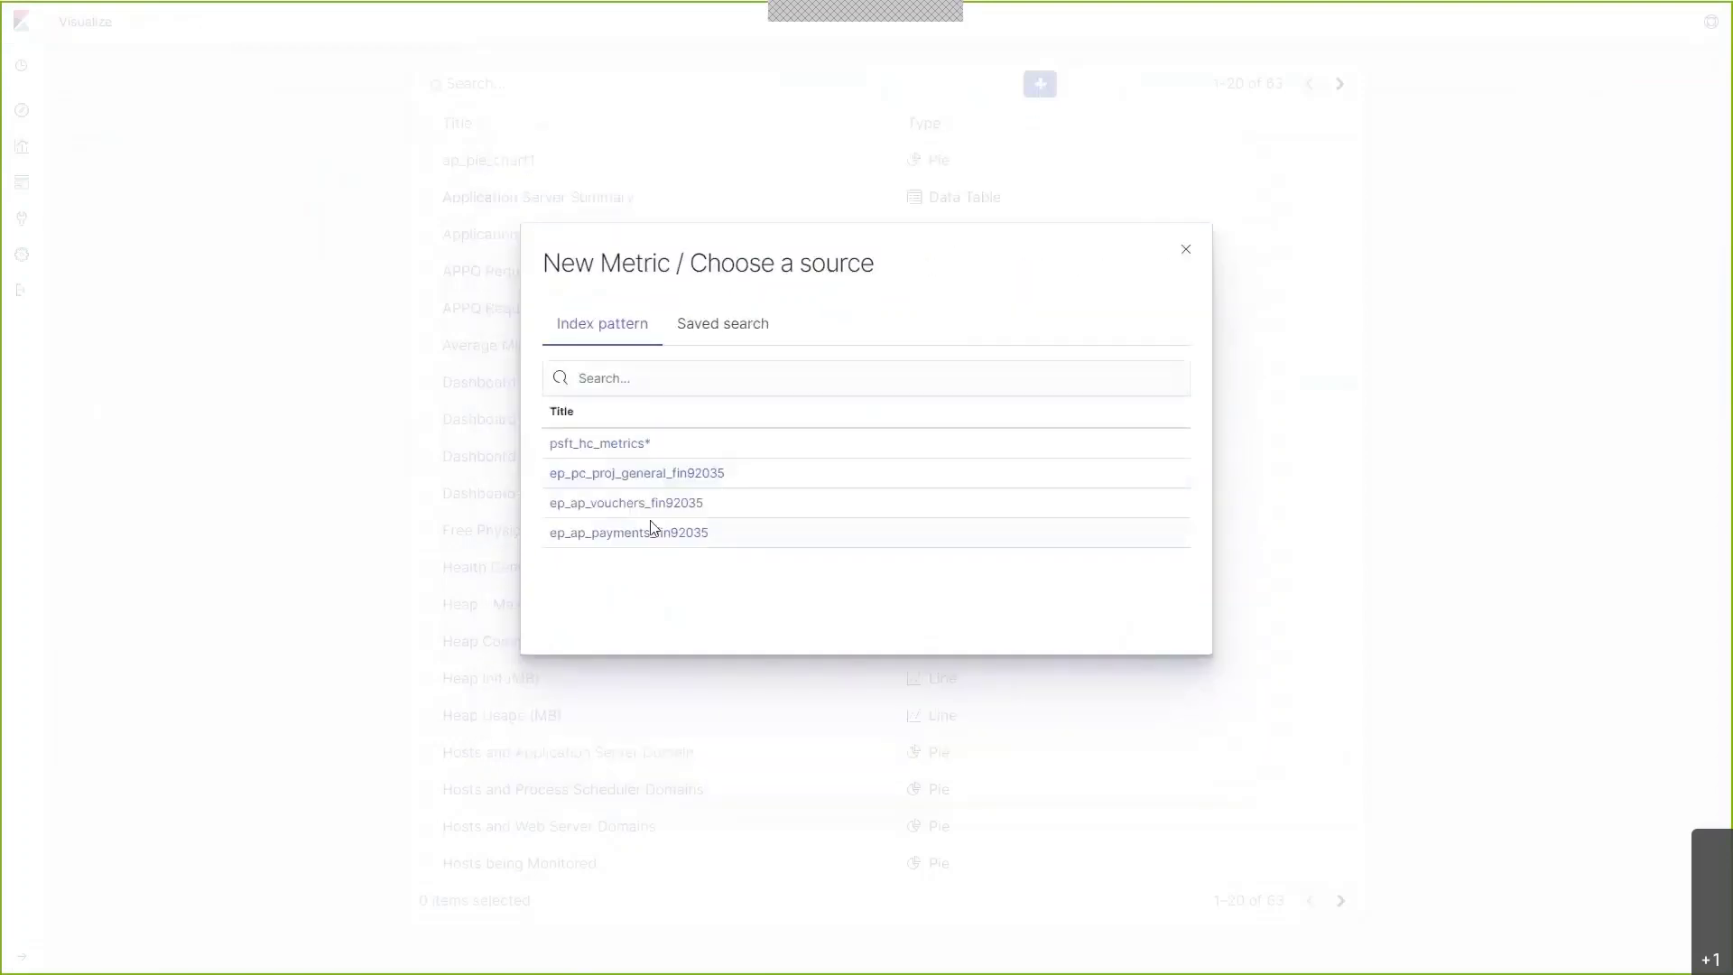
left_click(648, 540)
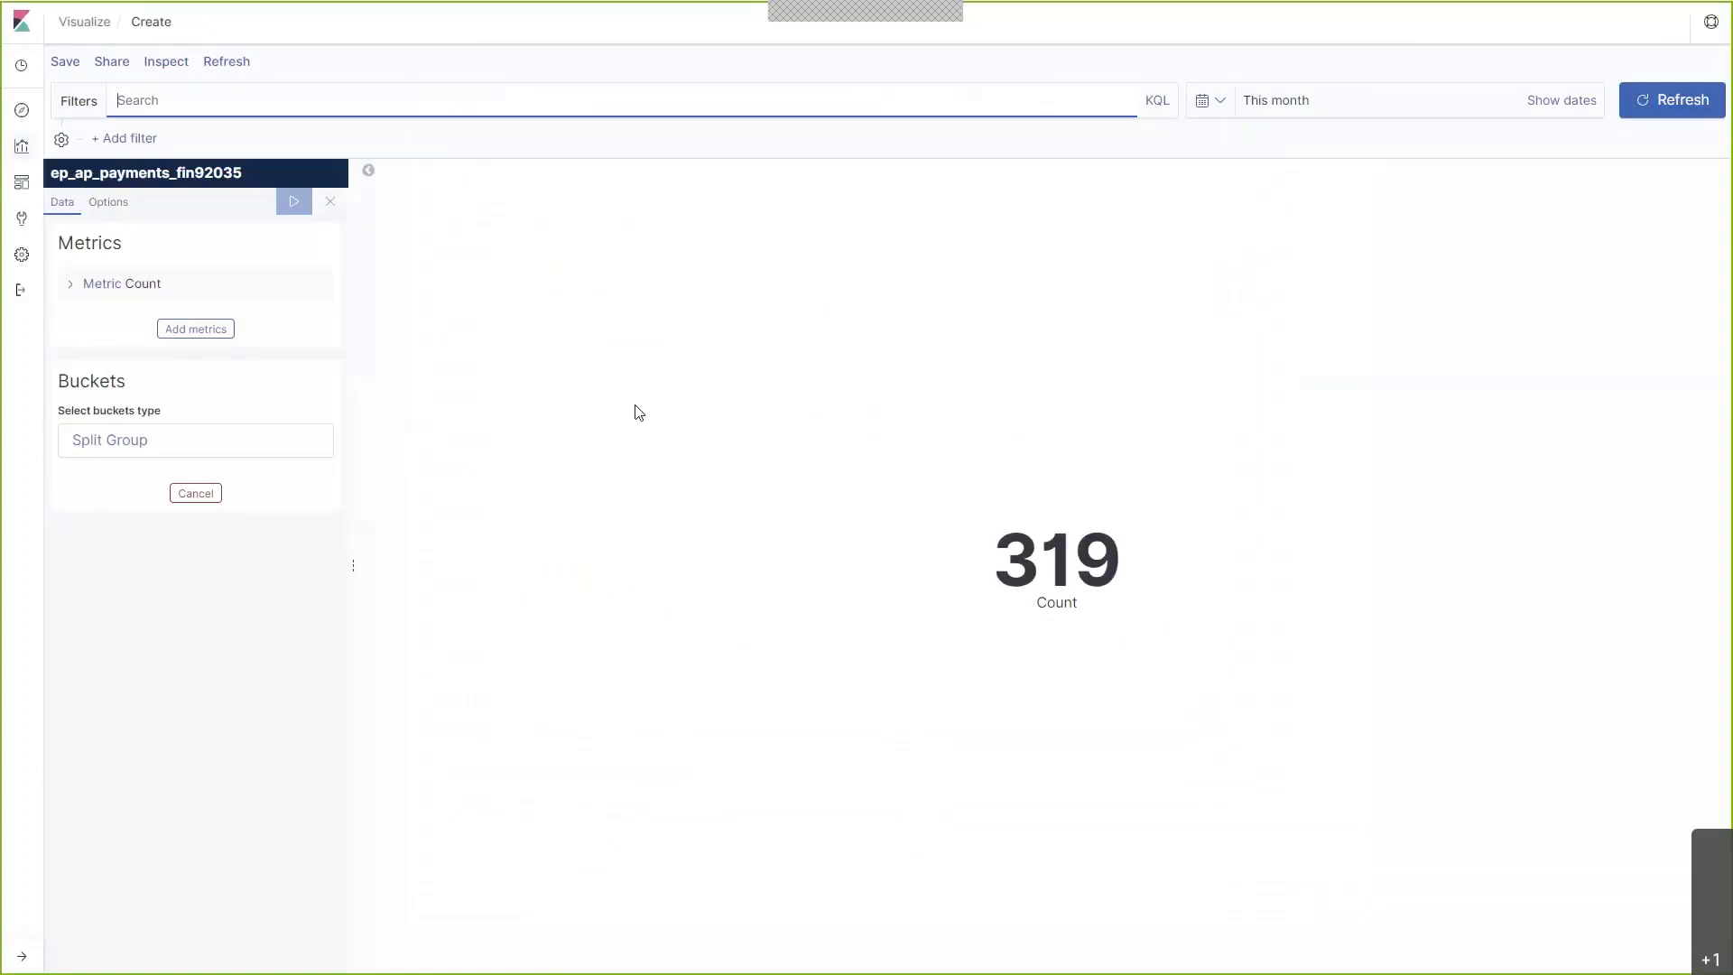
- Save the metric visualization with the title 'ap_metric'
left_click(69, 69)
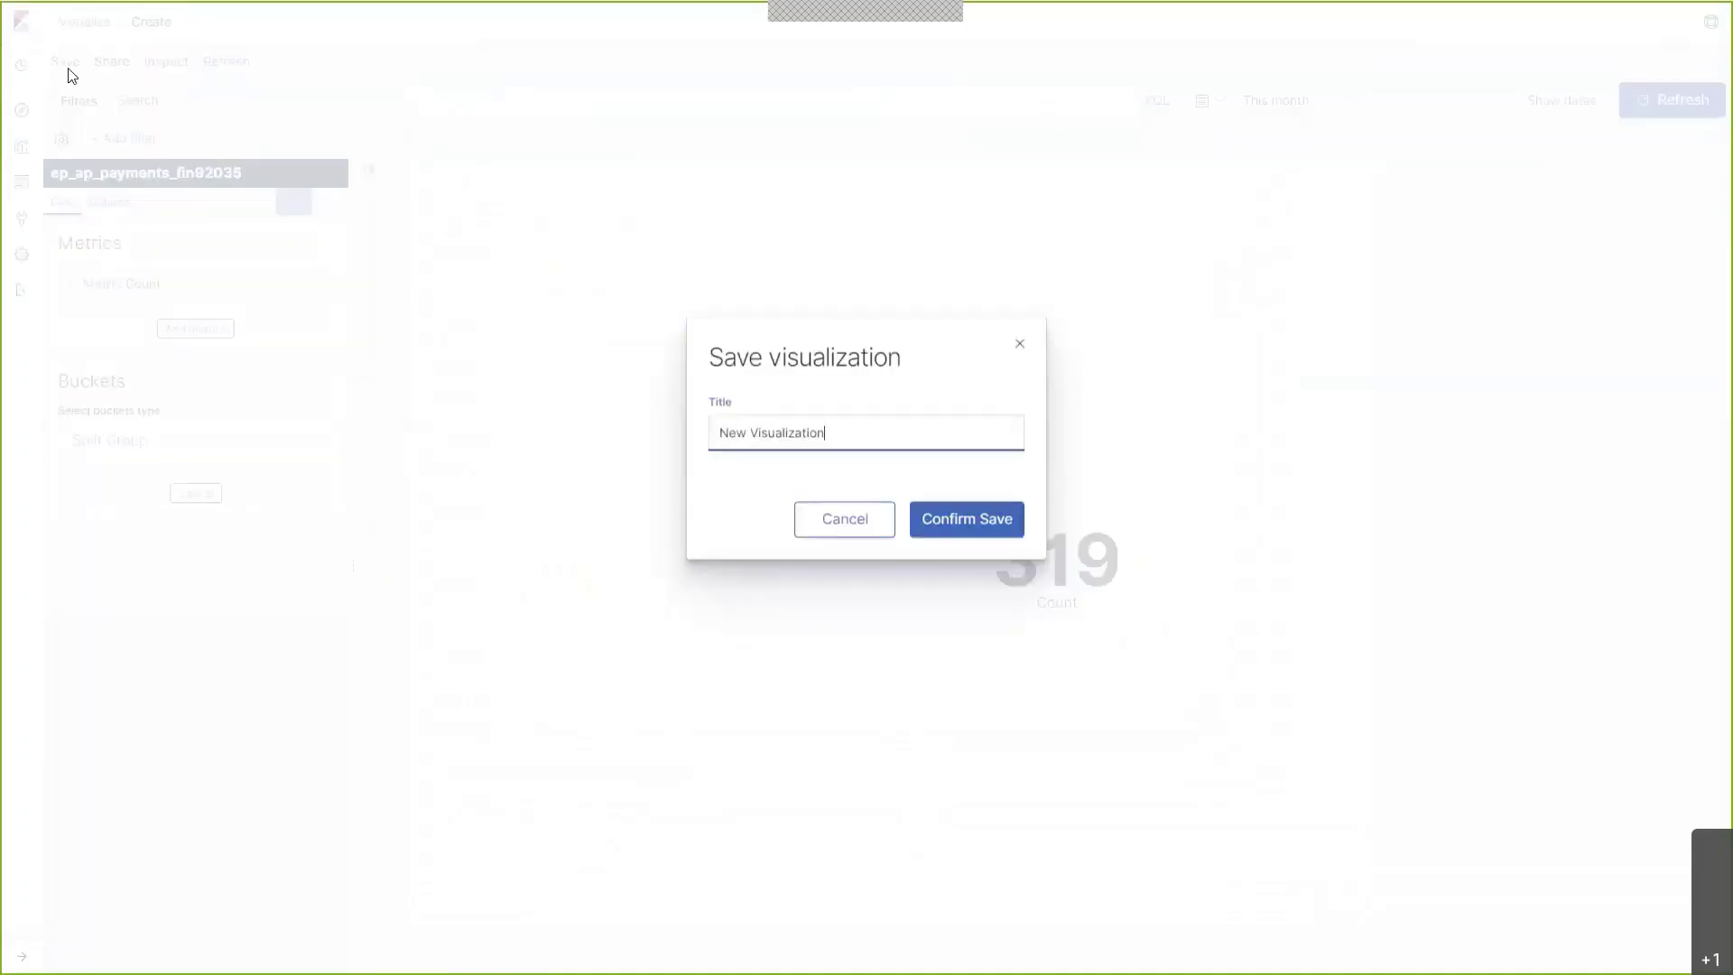
left_click_drag(852, 437, 536, 398)
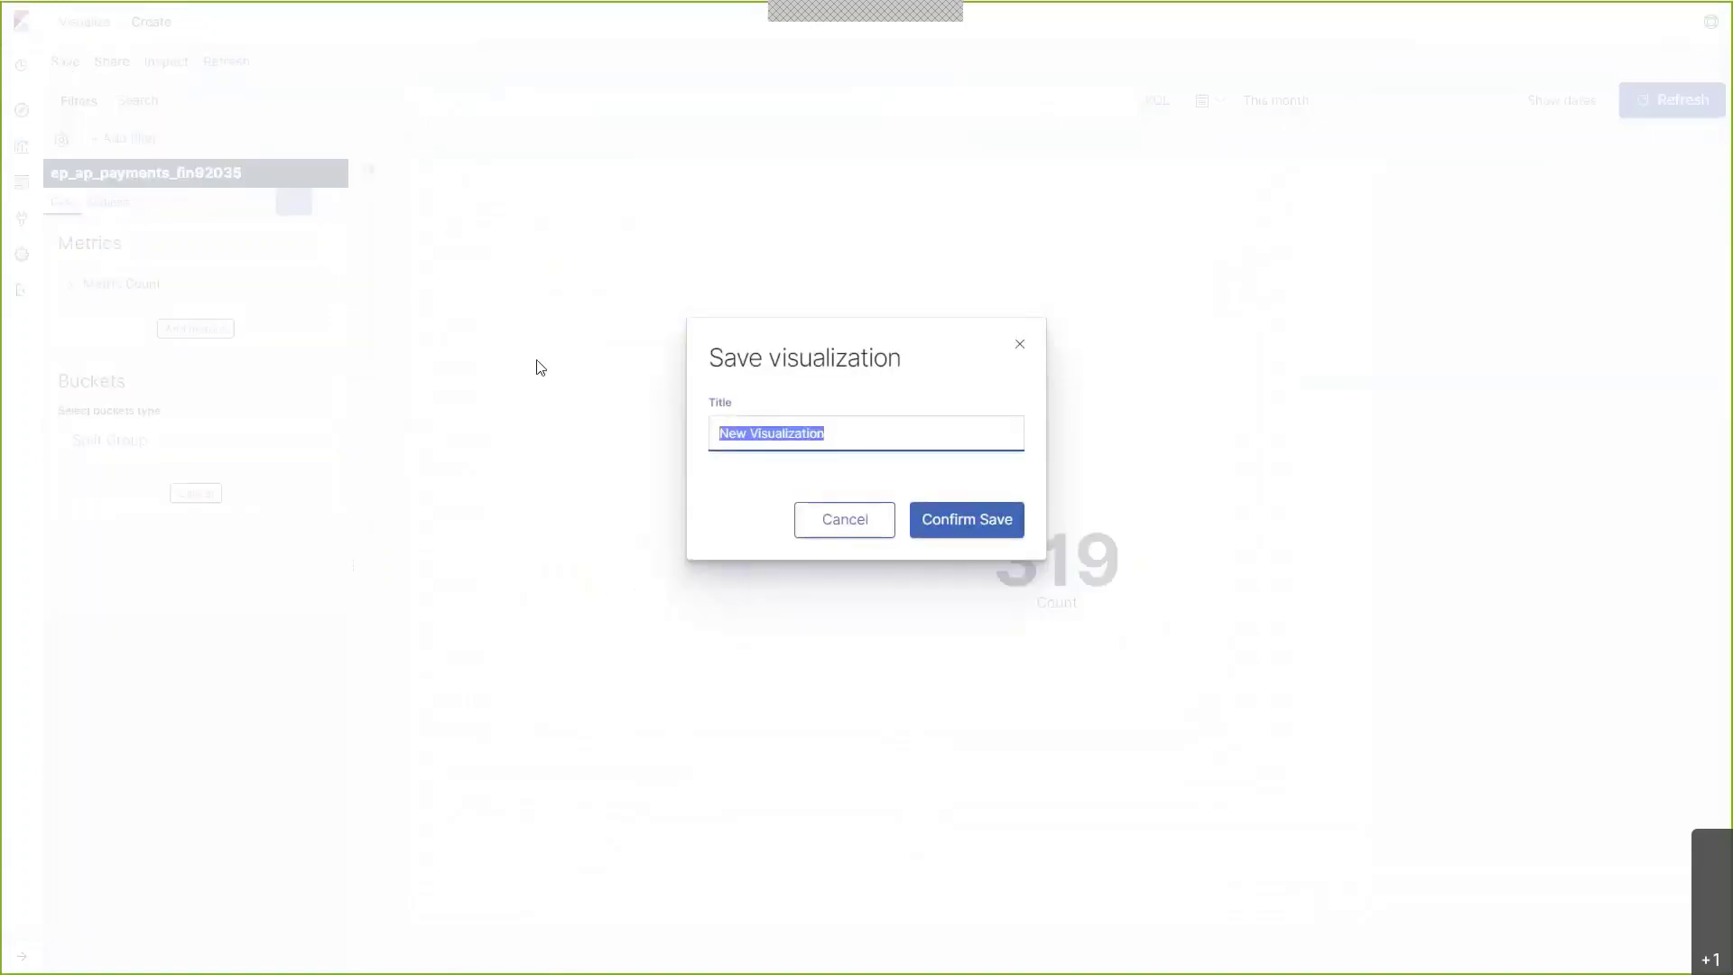
type("ap_")
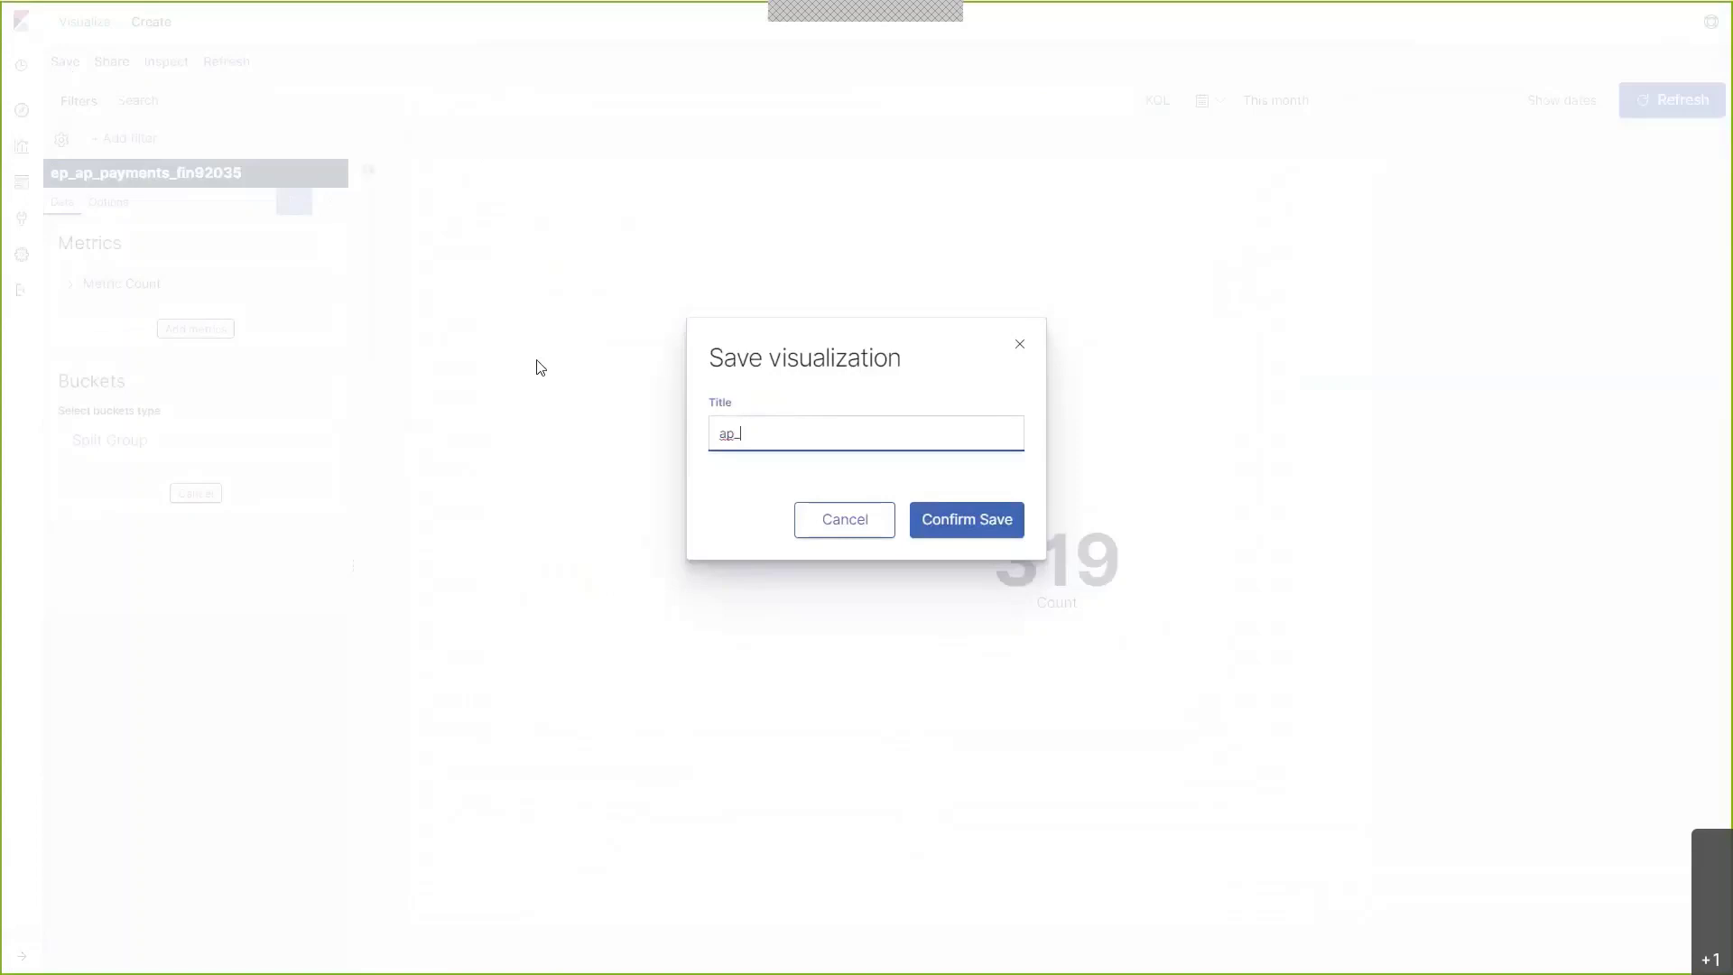
type("metric")
left_click(988, 520)
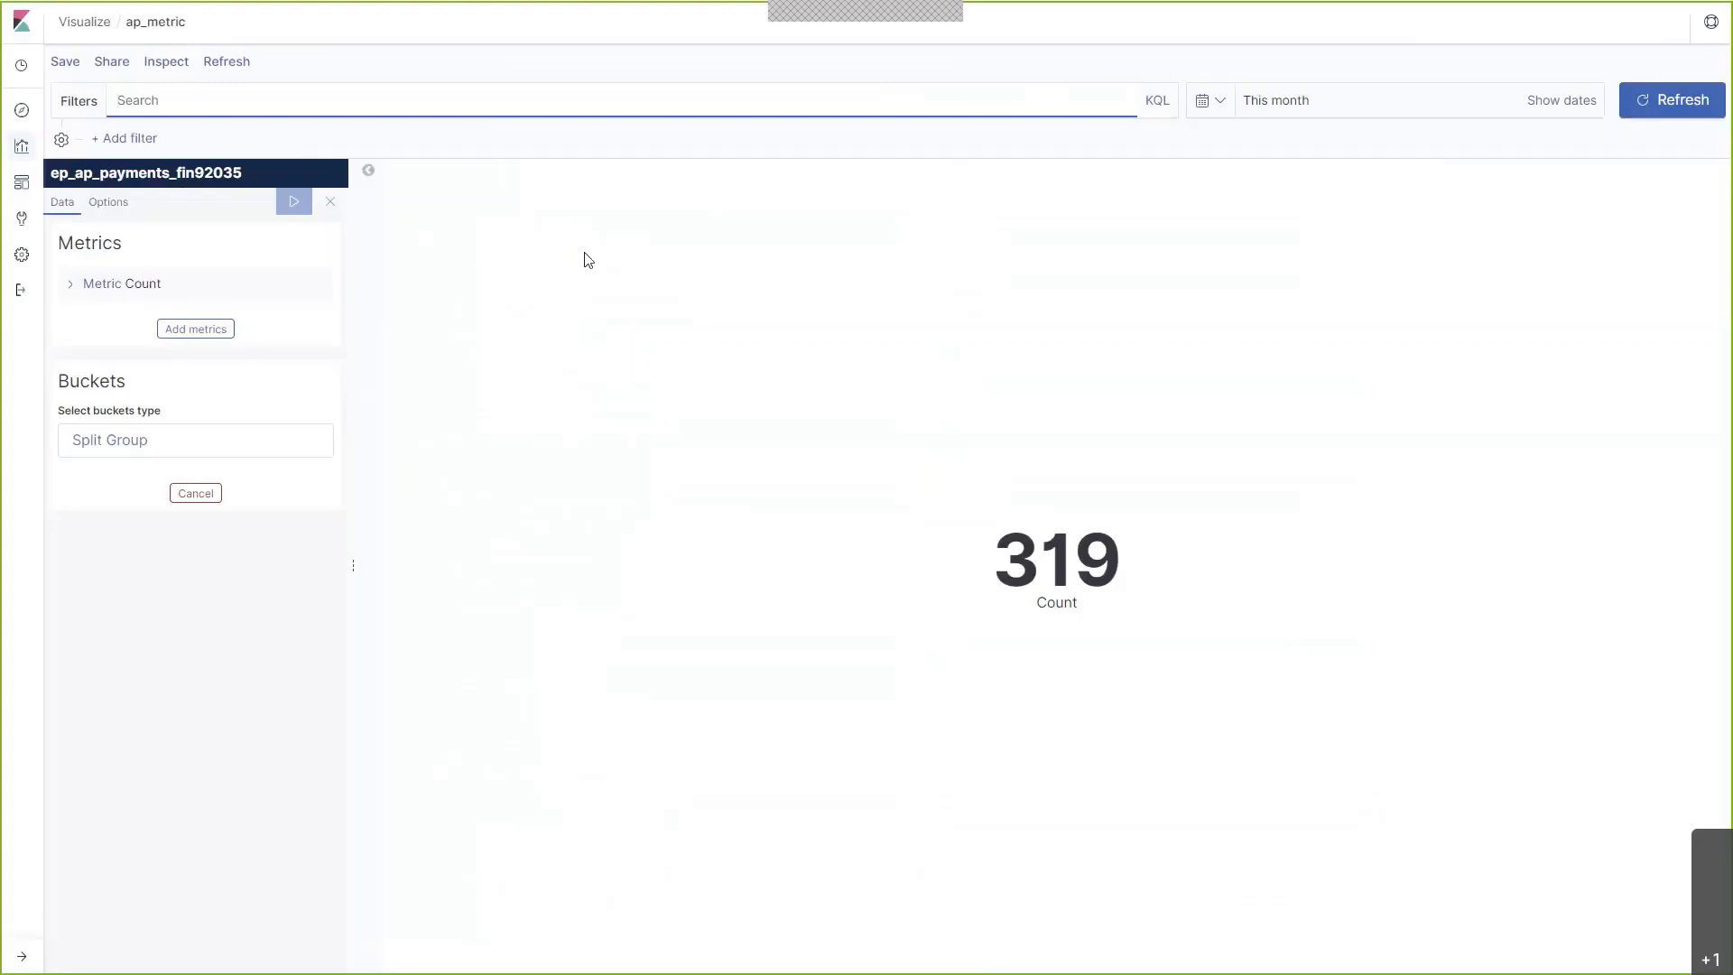
- Start a new Controls visualization, adding and then discarding a first control on ep_ap_payments_fin92035
left_click(22, 145)
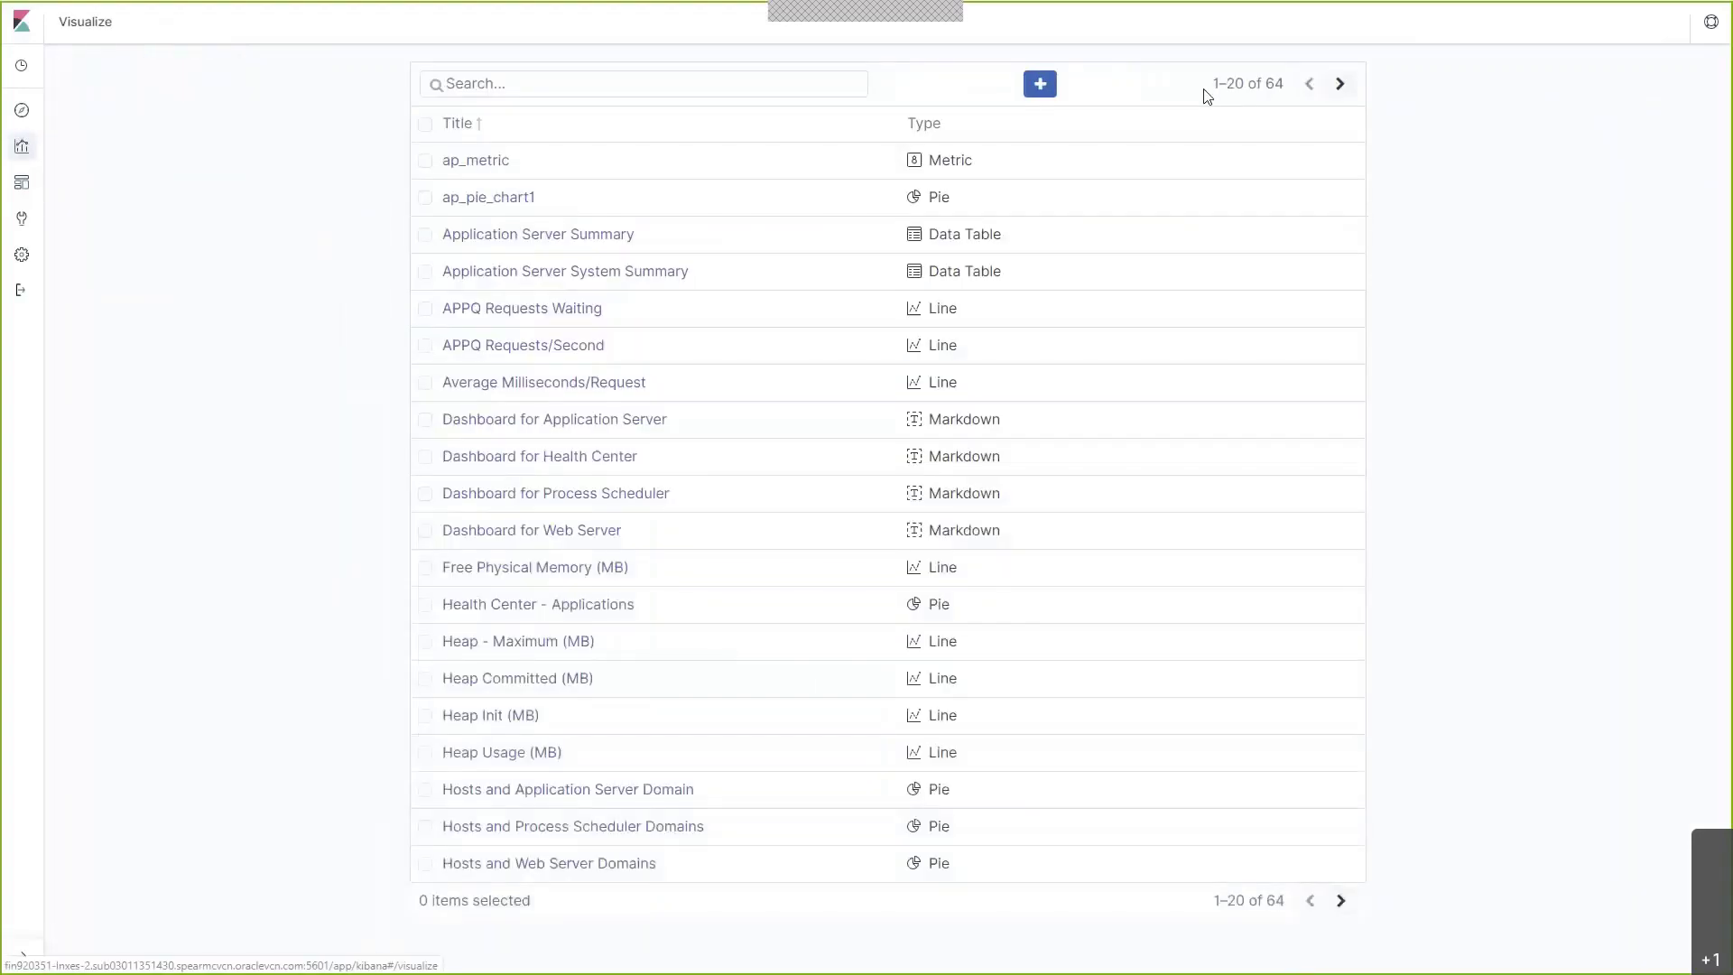
left_click(1040, 83)
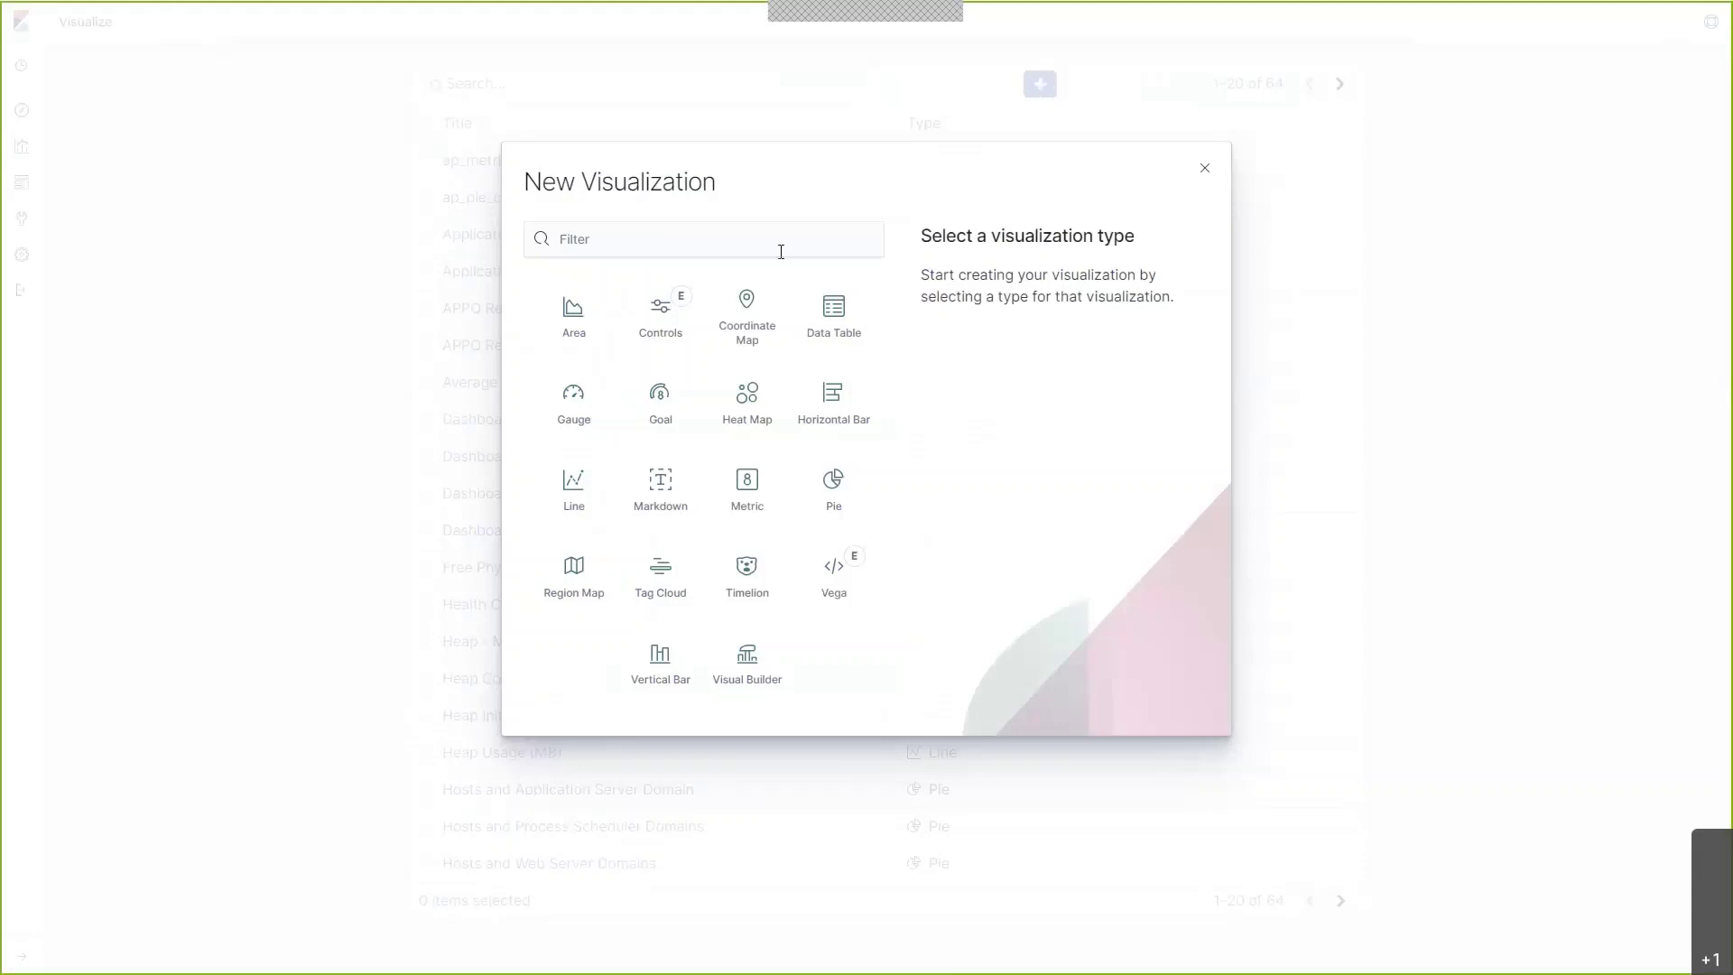
left_click(660, 316)
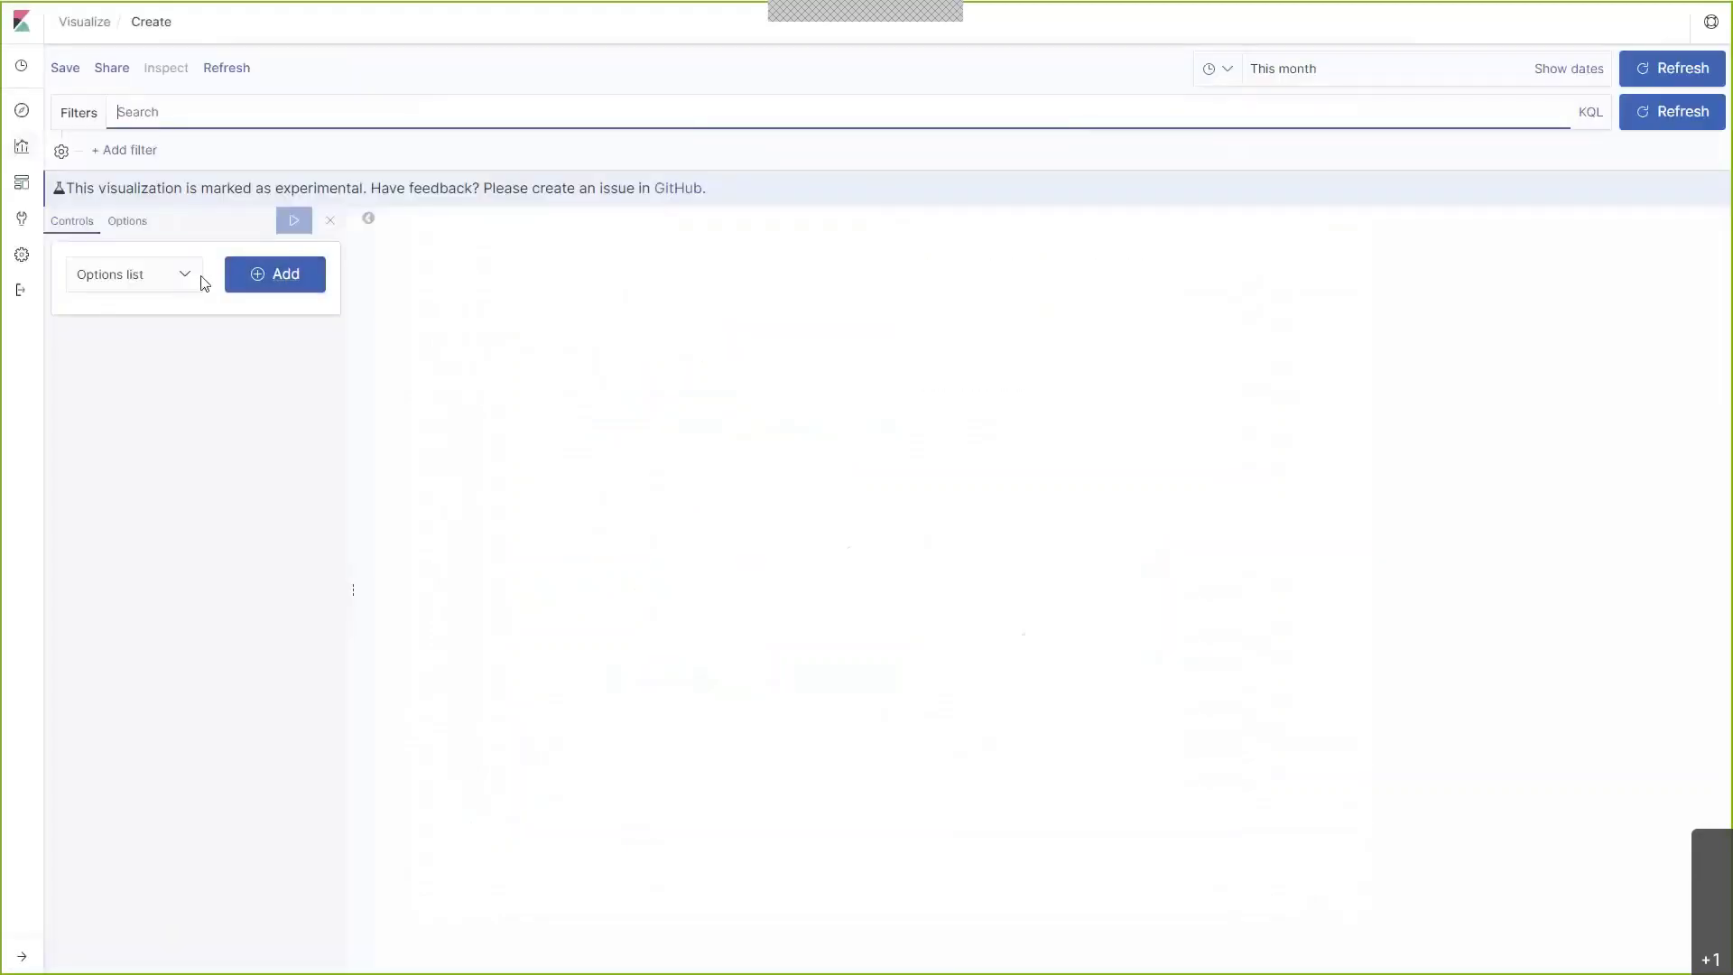
left_click(276, 280)
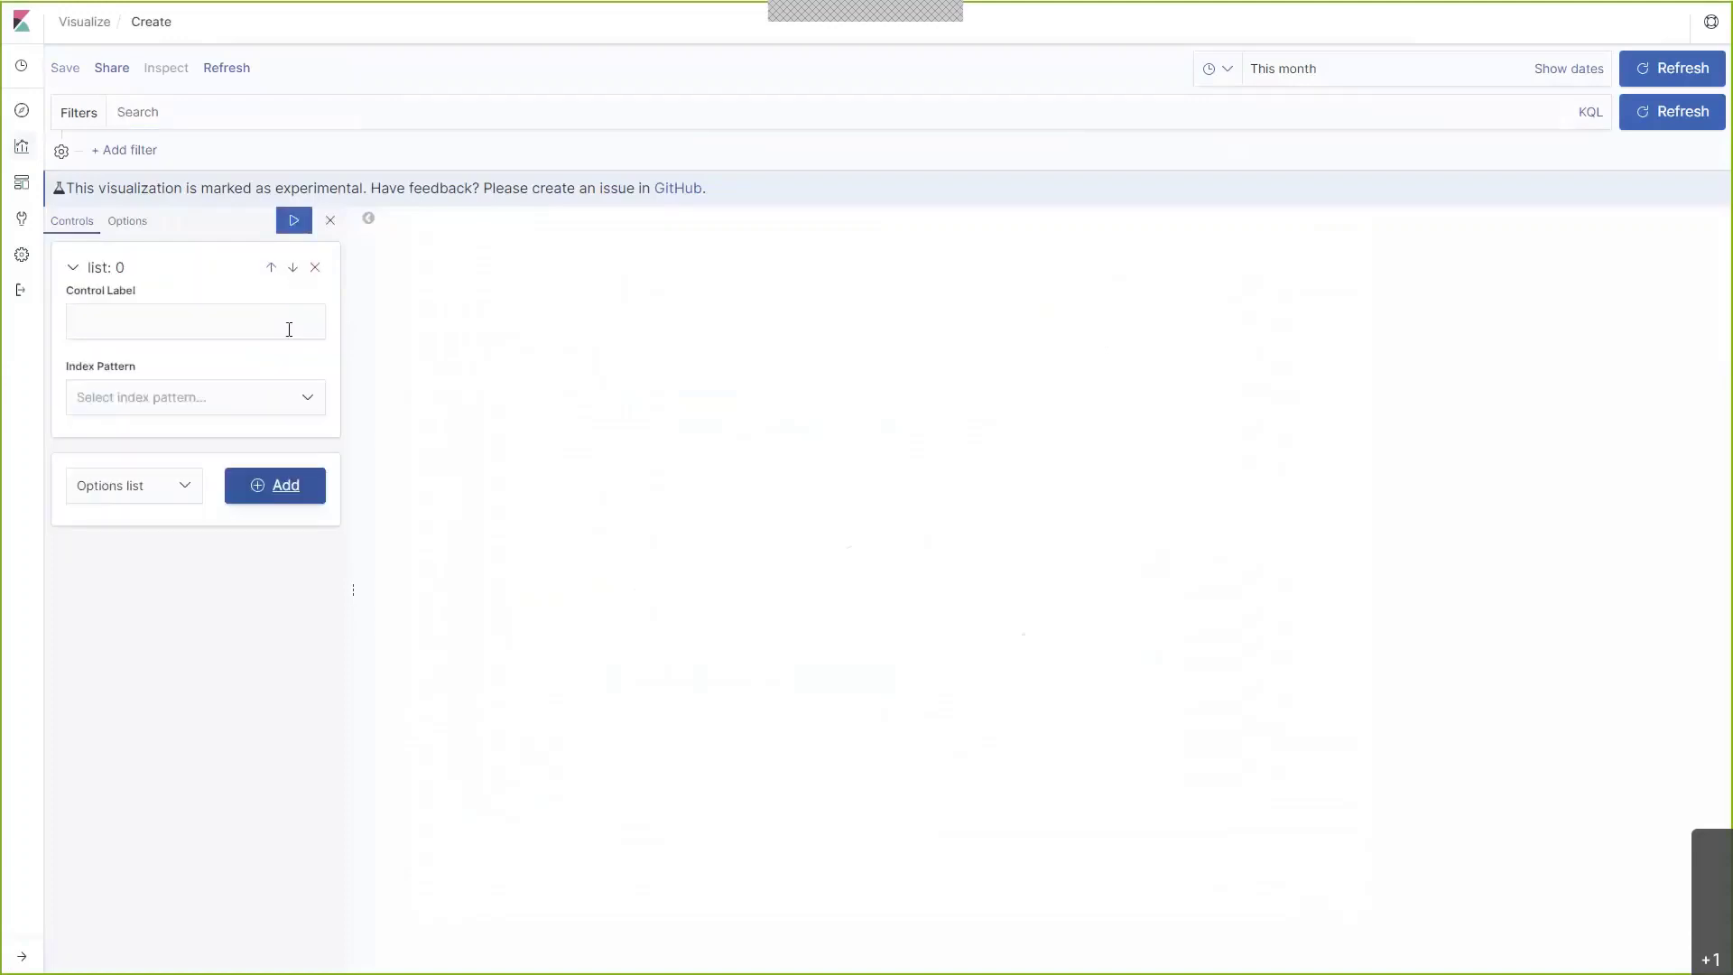
left_click(310, 408)
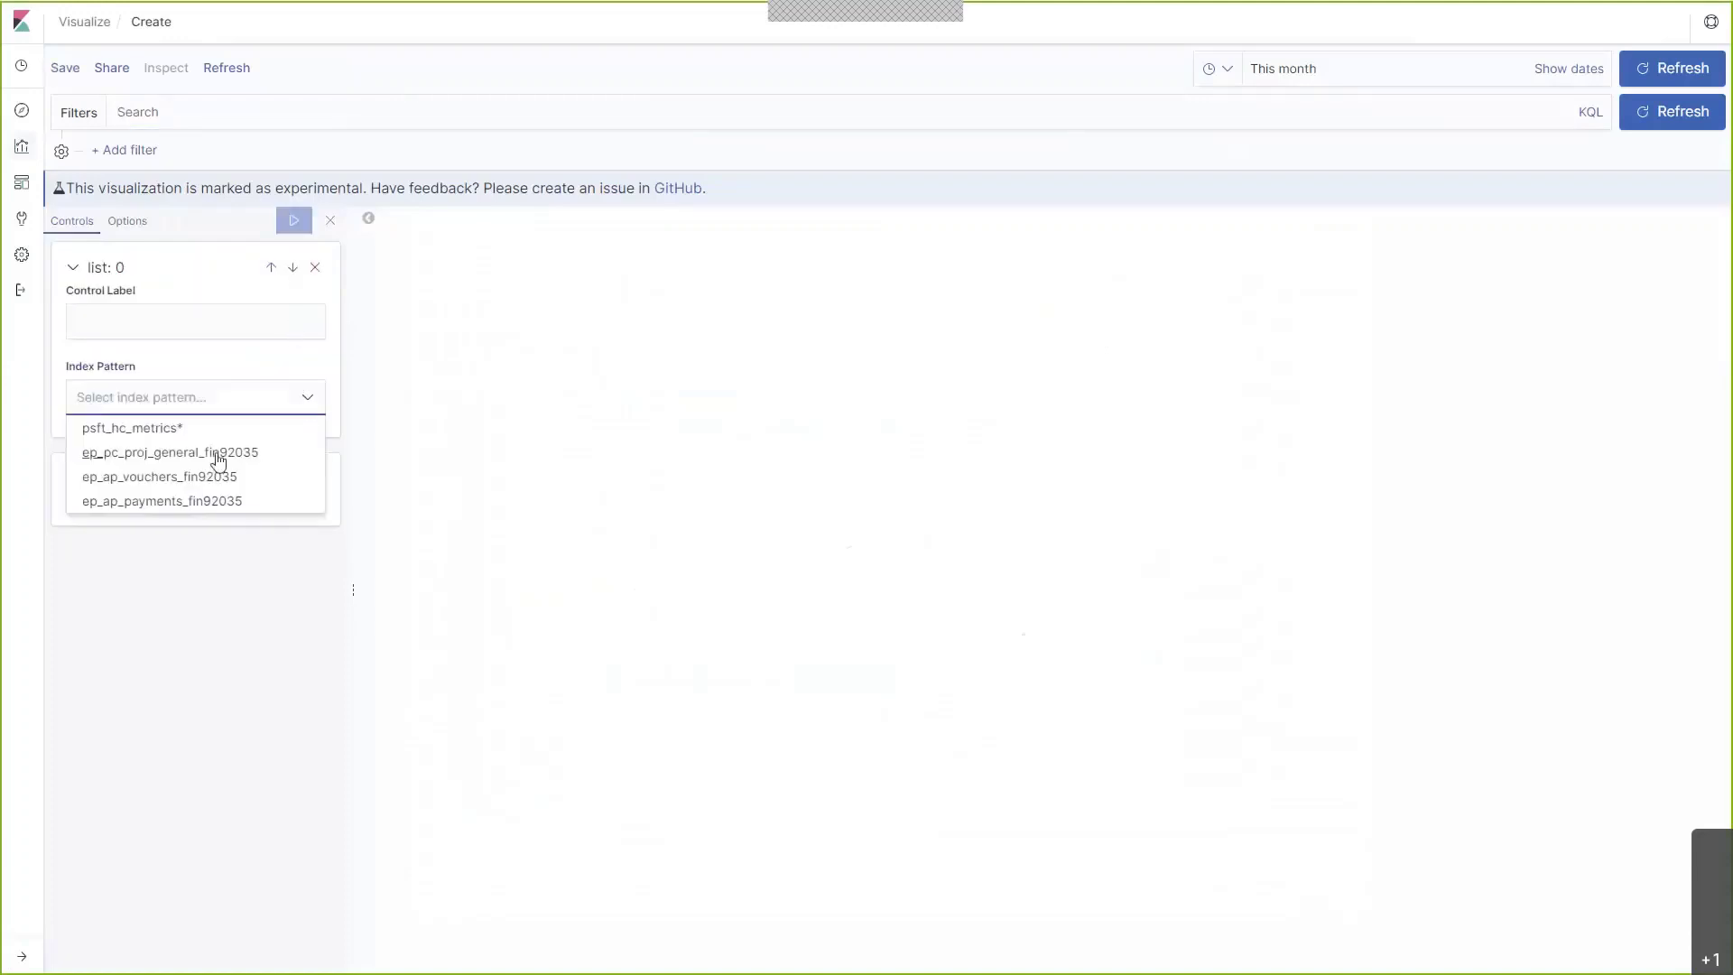
left_click(223, 501)
left_click(315, 267)
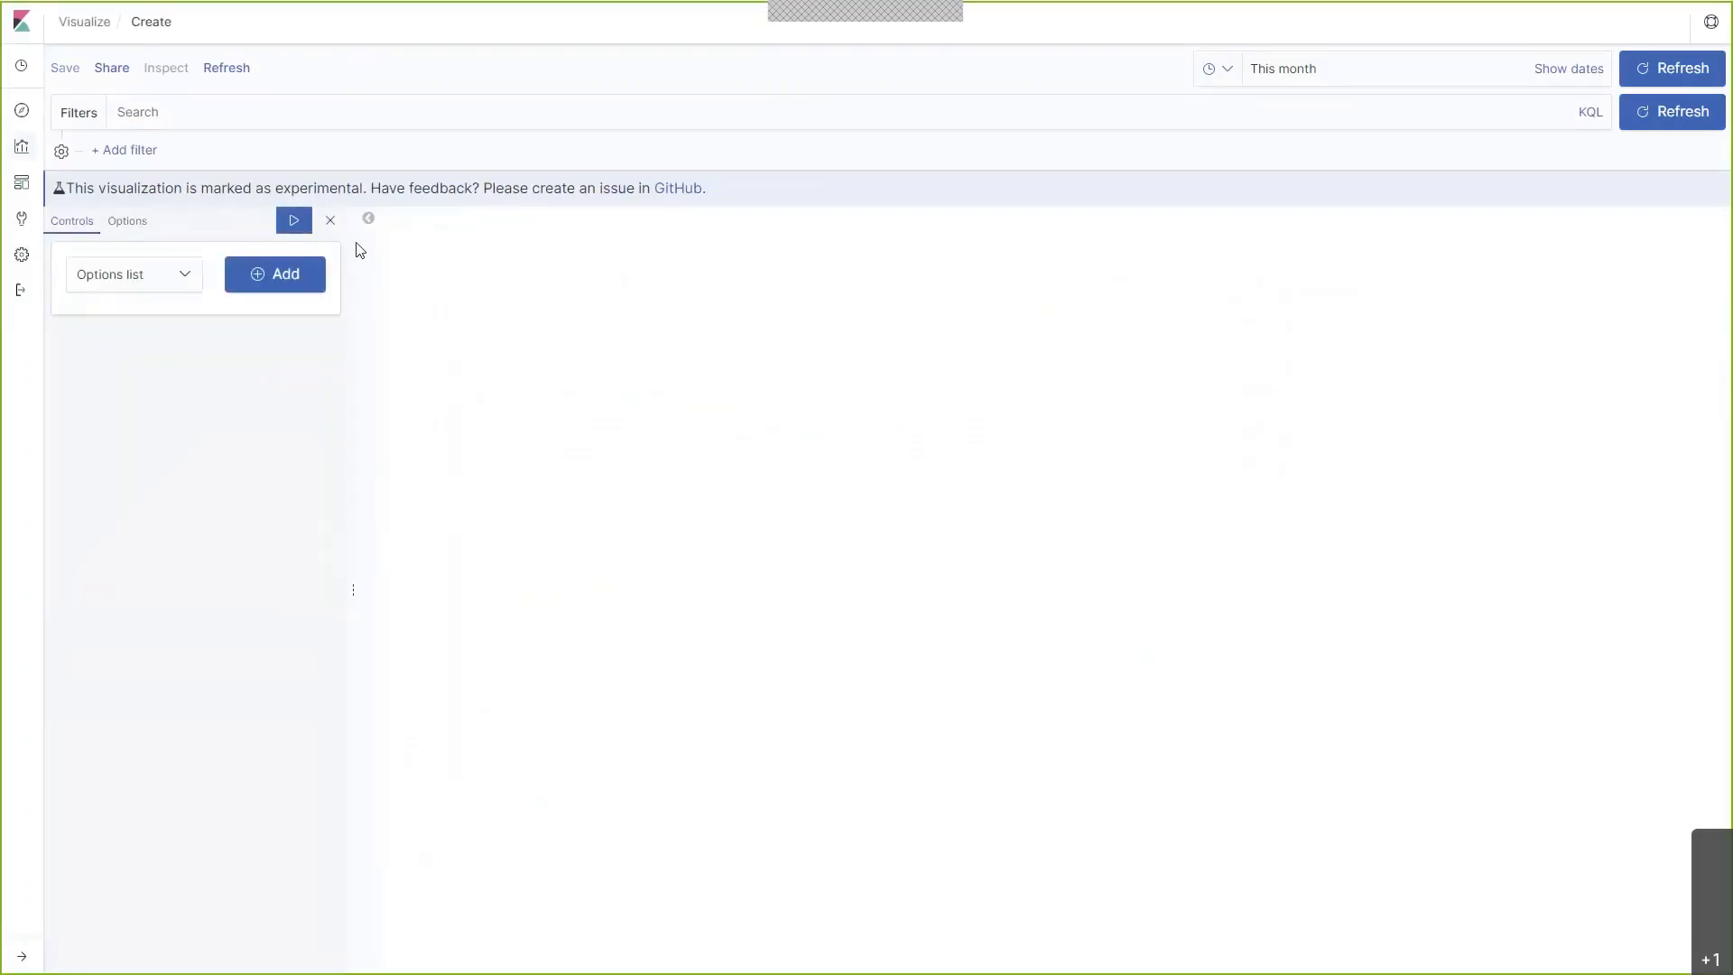
- Add an options-list control on ep_ap_payments_fin92035 field CITY_ORCL_ES_KW_ENG and apply it to the preview
left_click(269, 279)
left_click(306, 408)
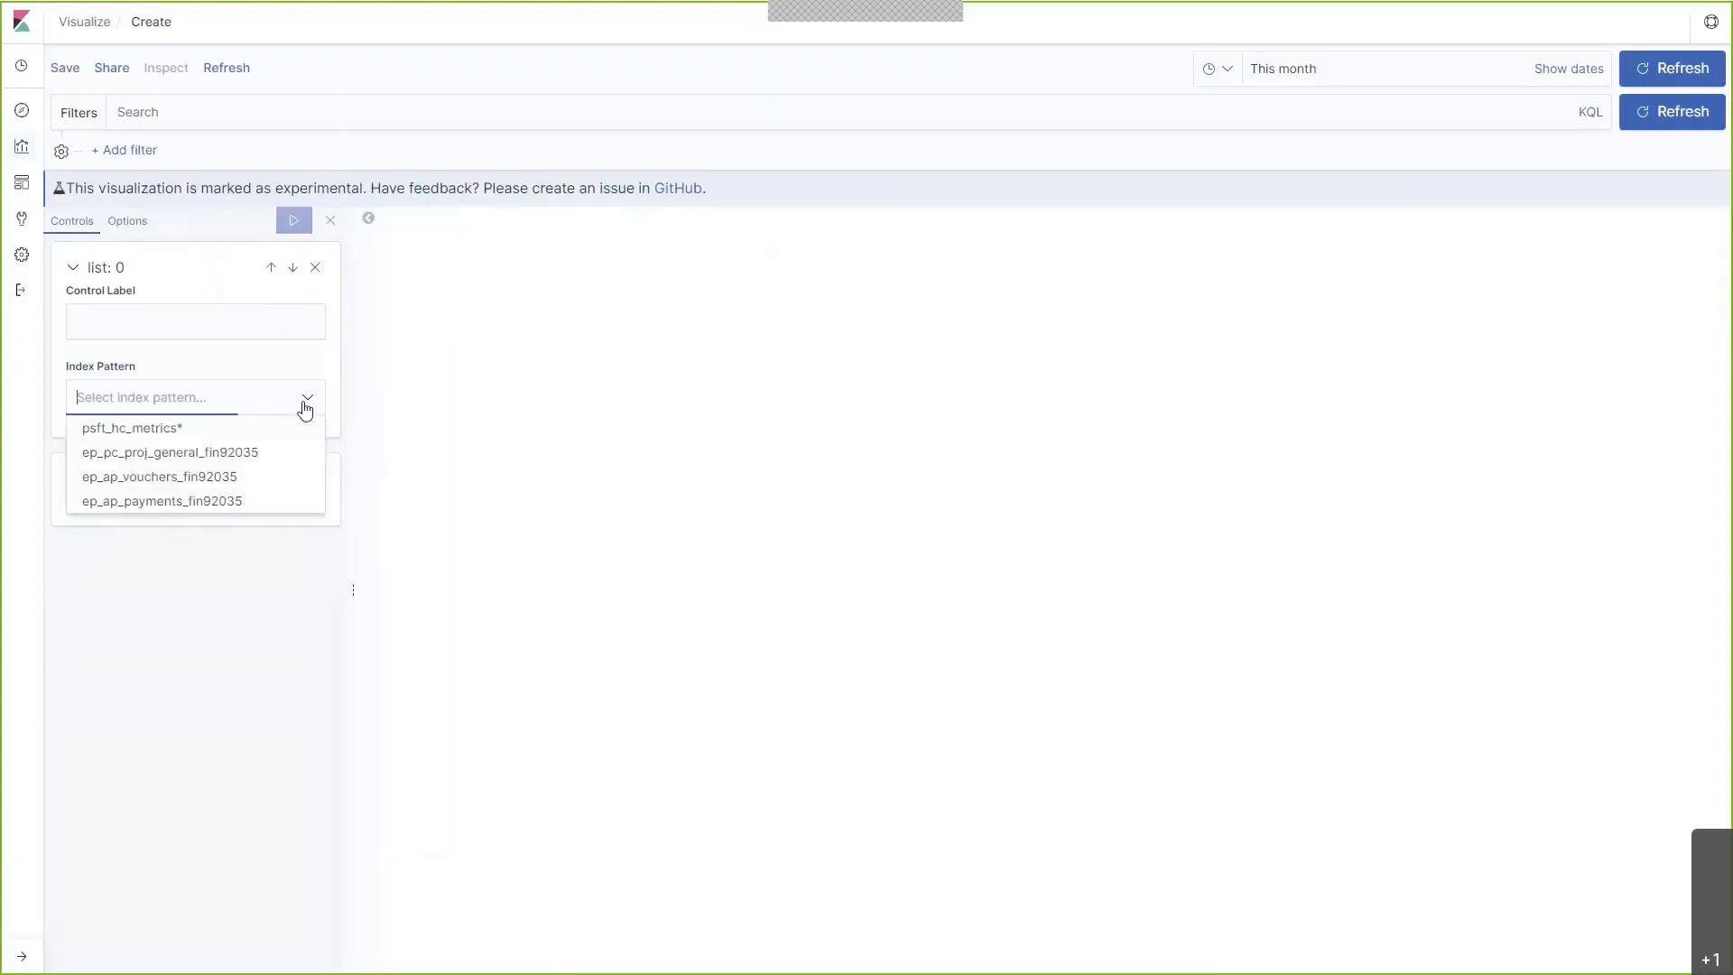
left_click(221, 503)
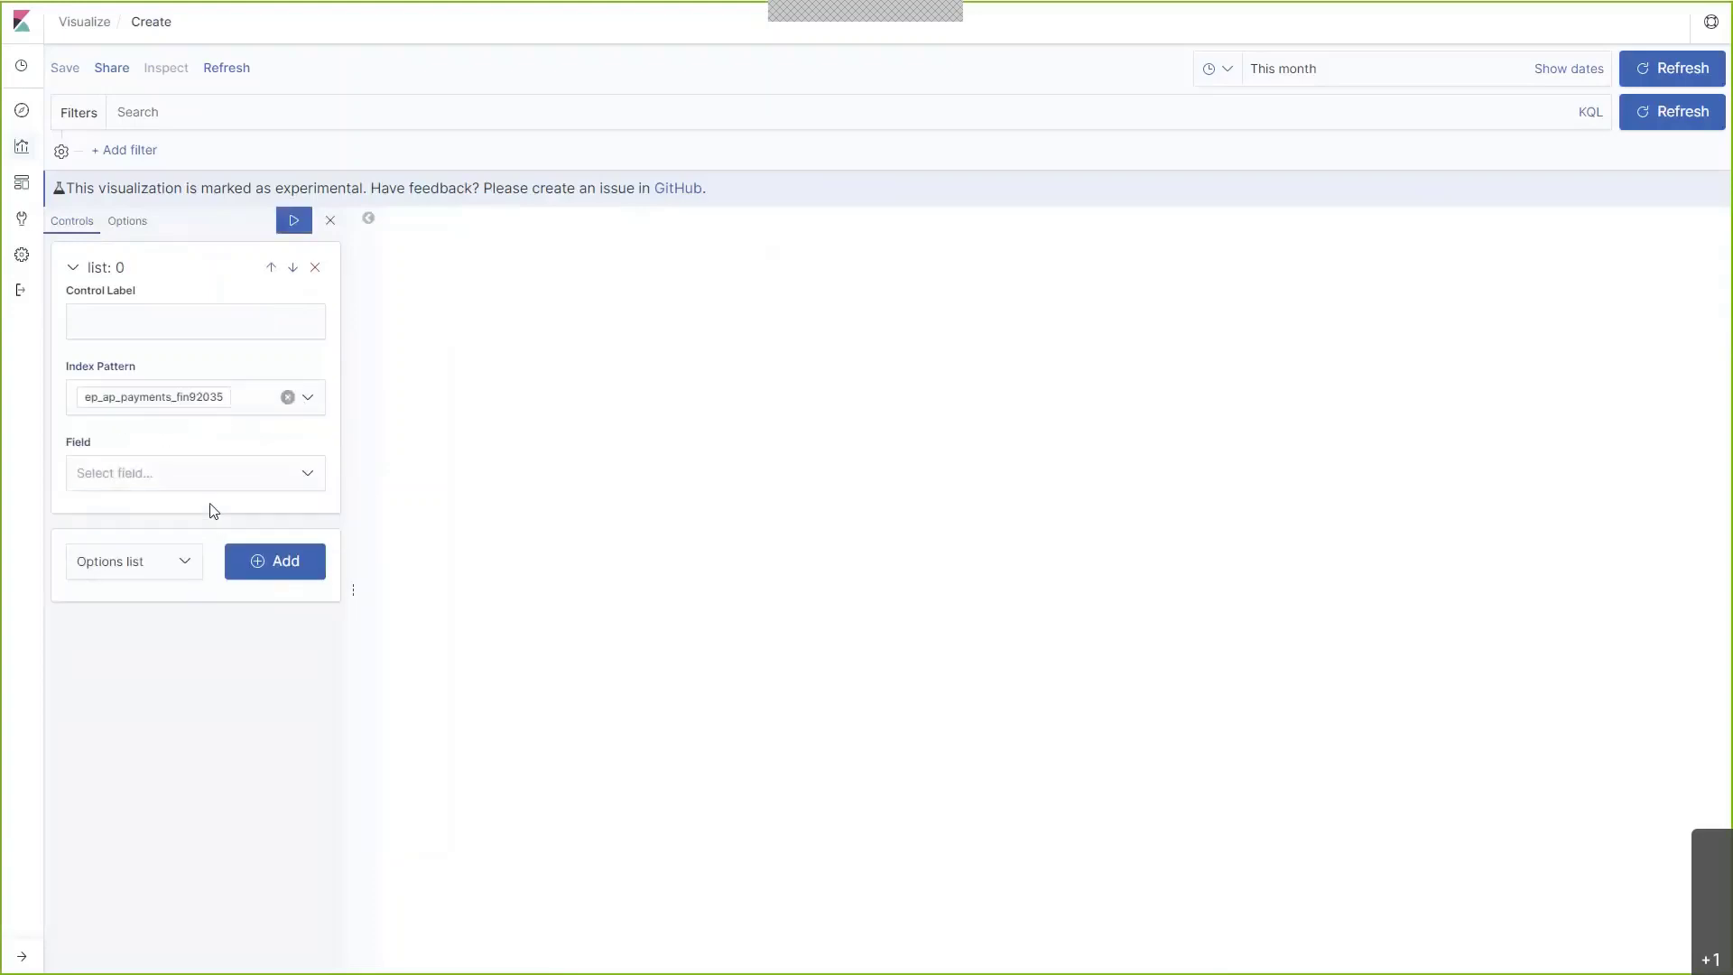
left_click(176, 475)
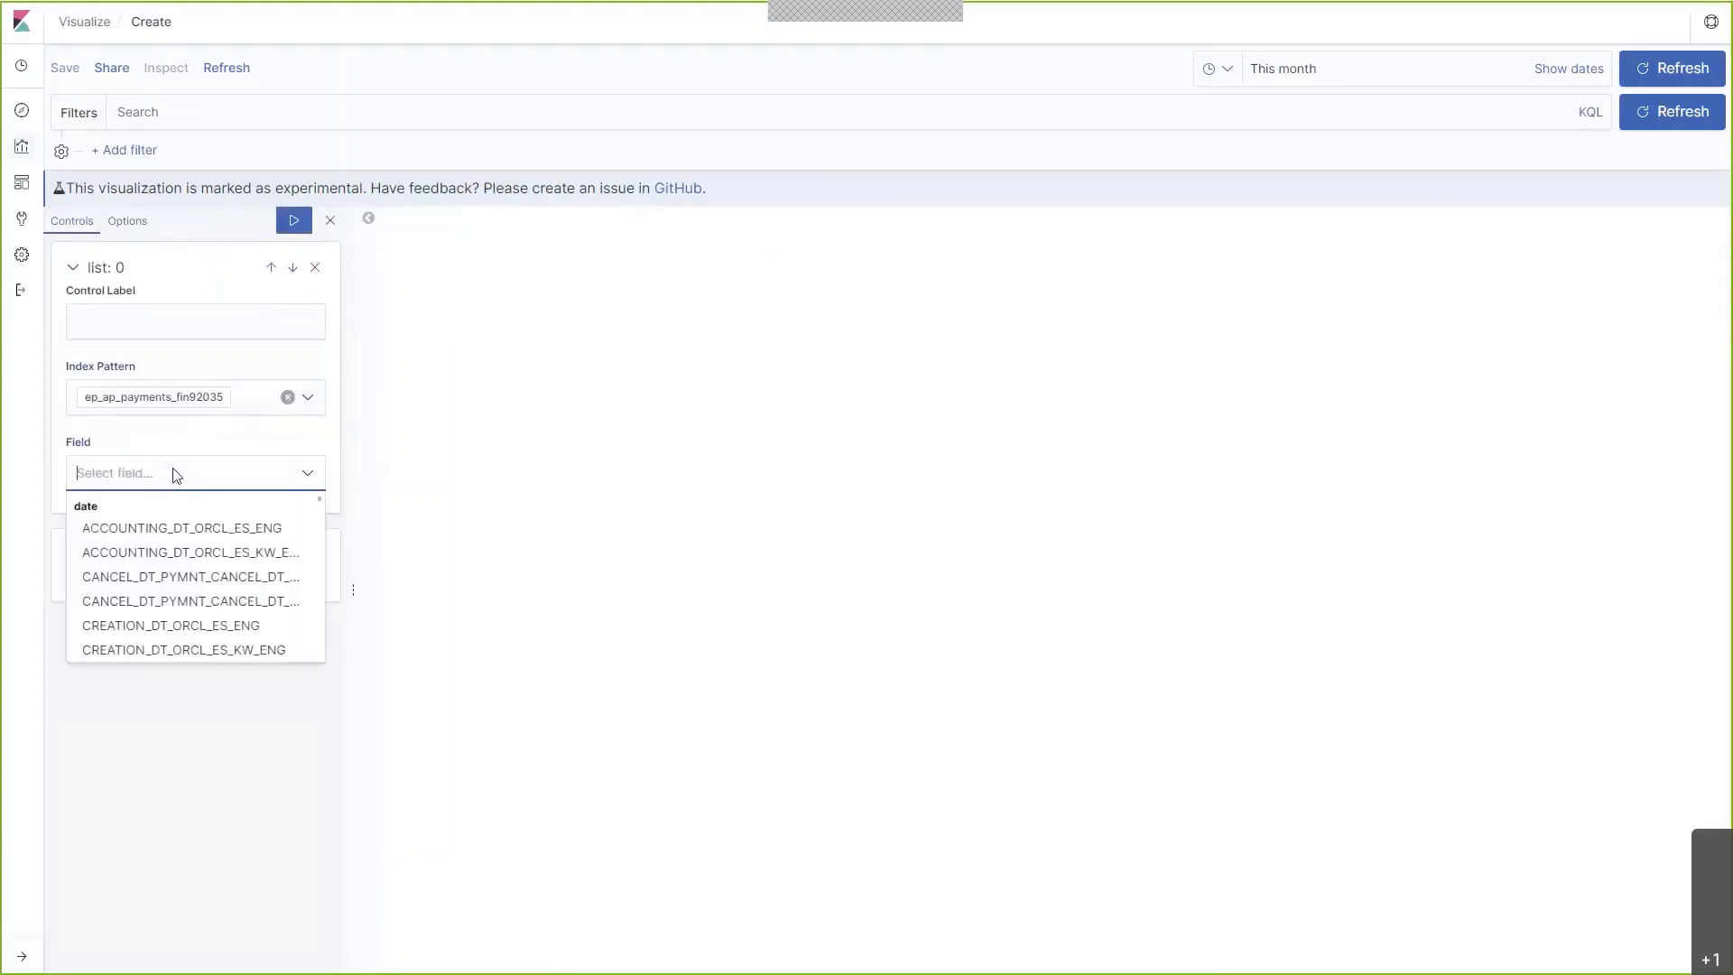
type("city_or")
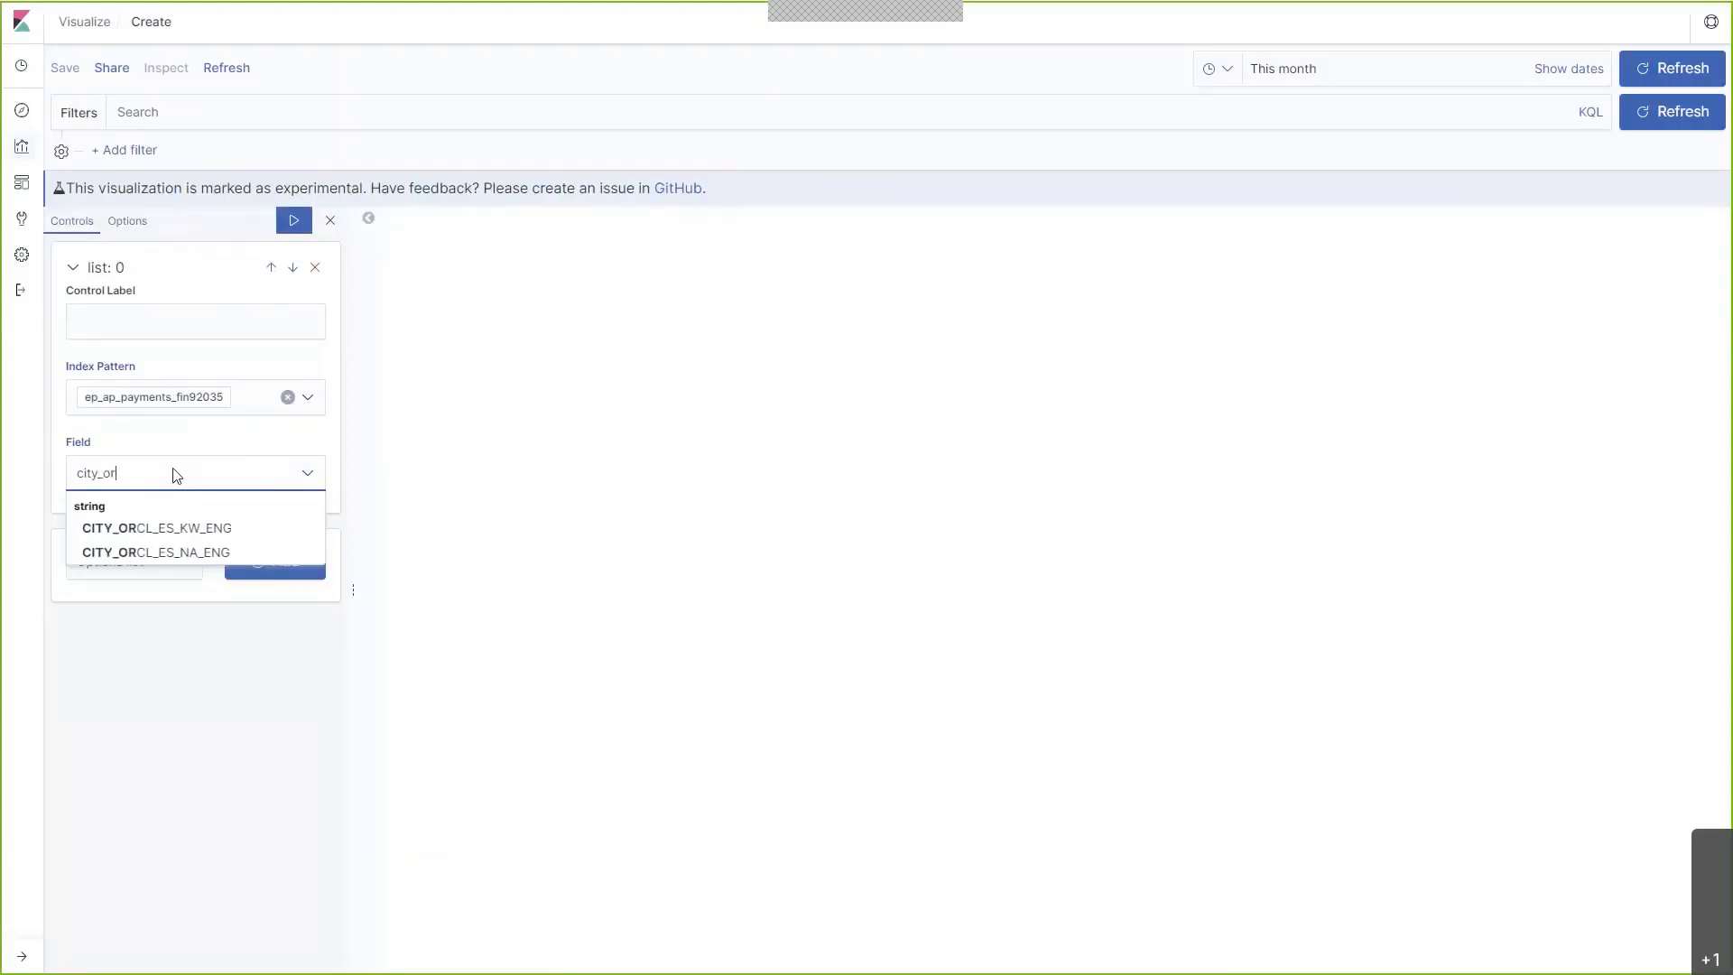
left_click(225, 527)
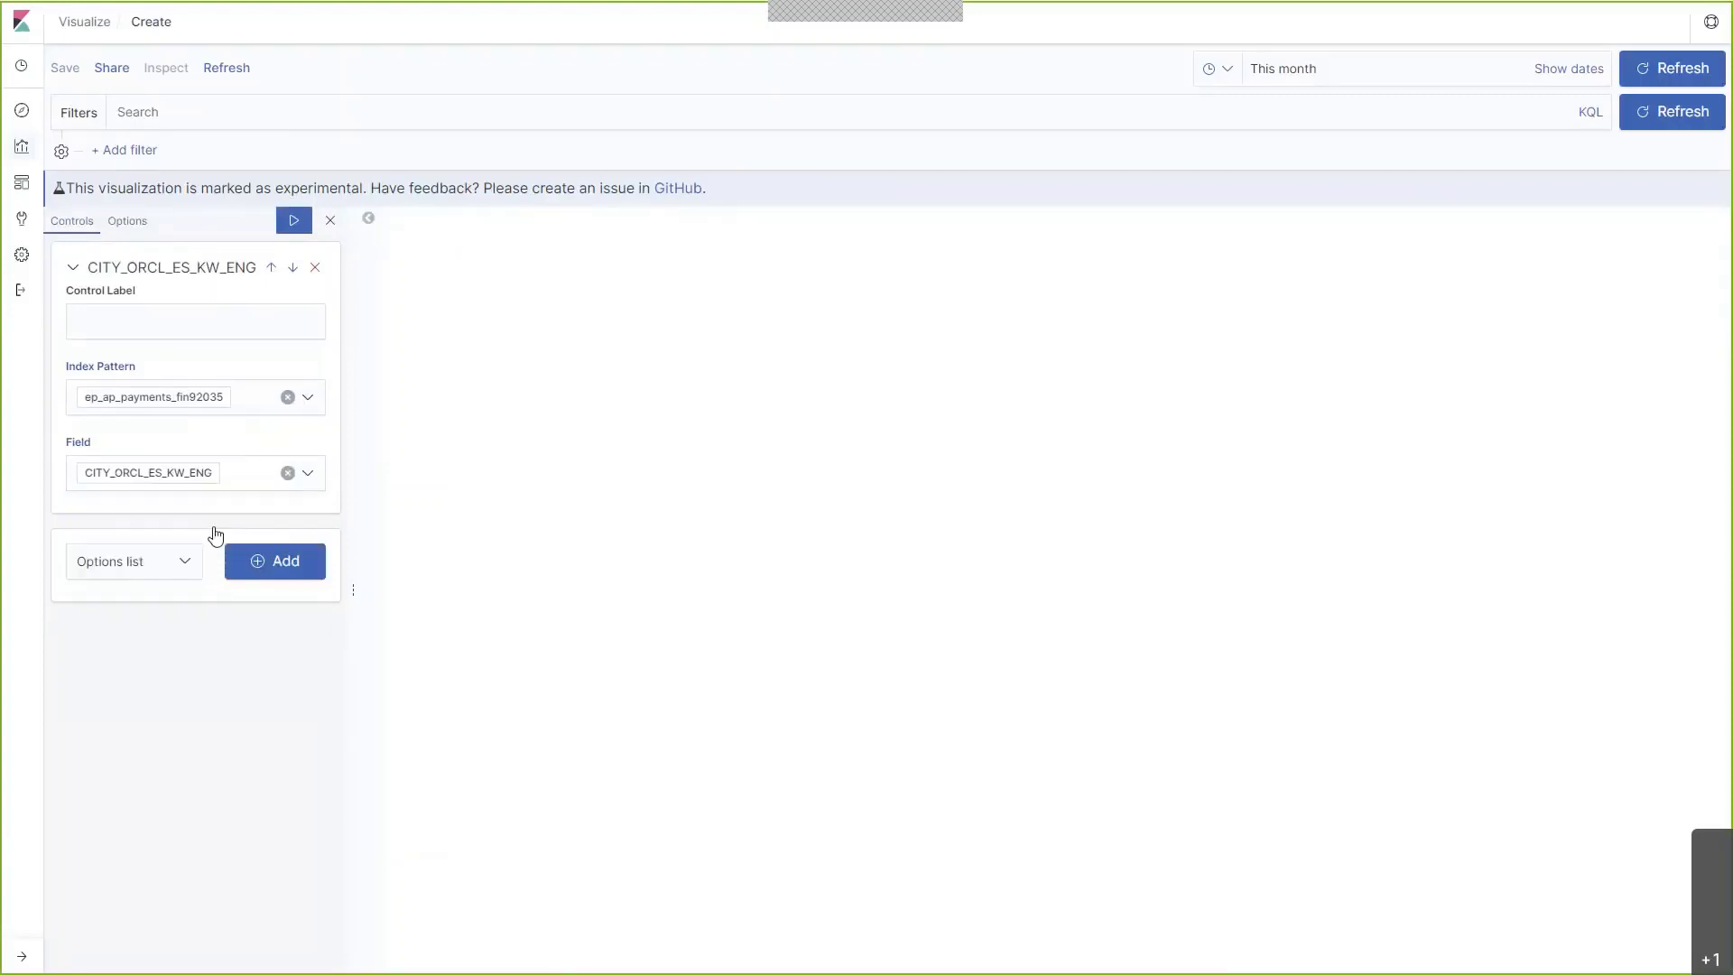
left_click(294, 220)
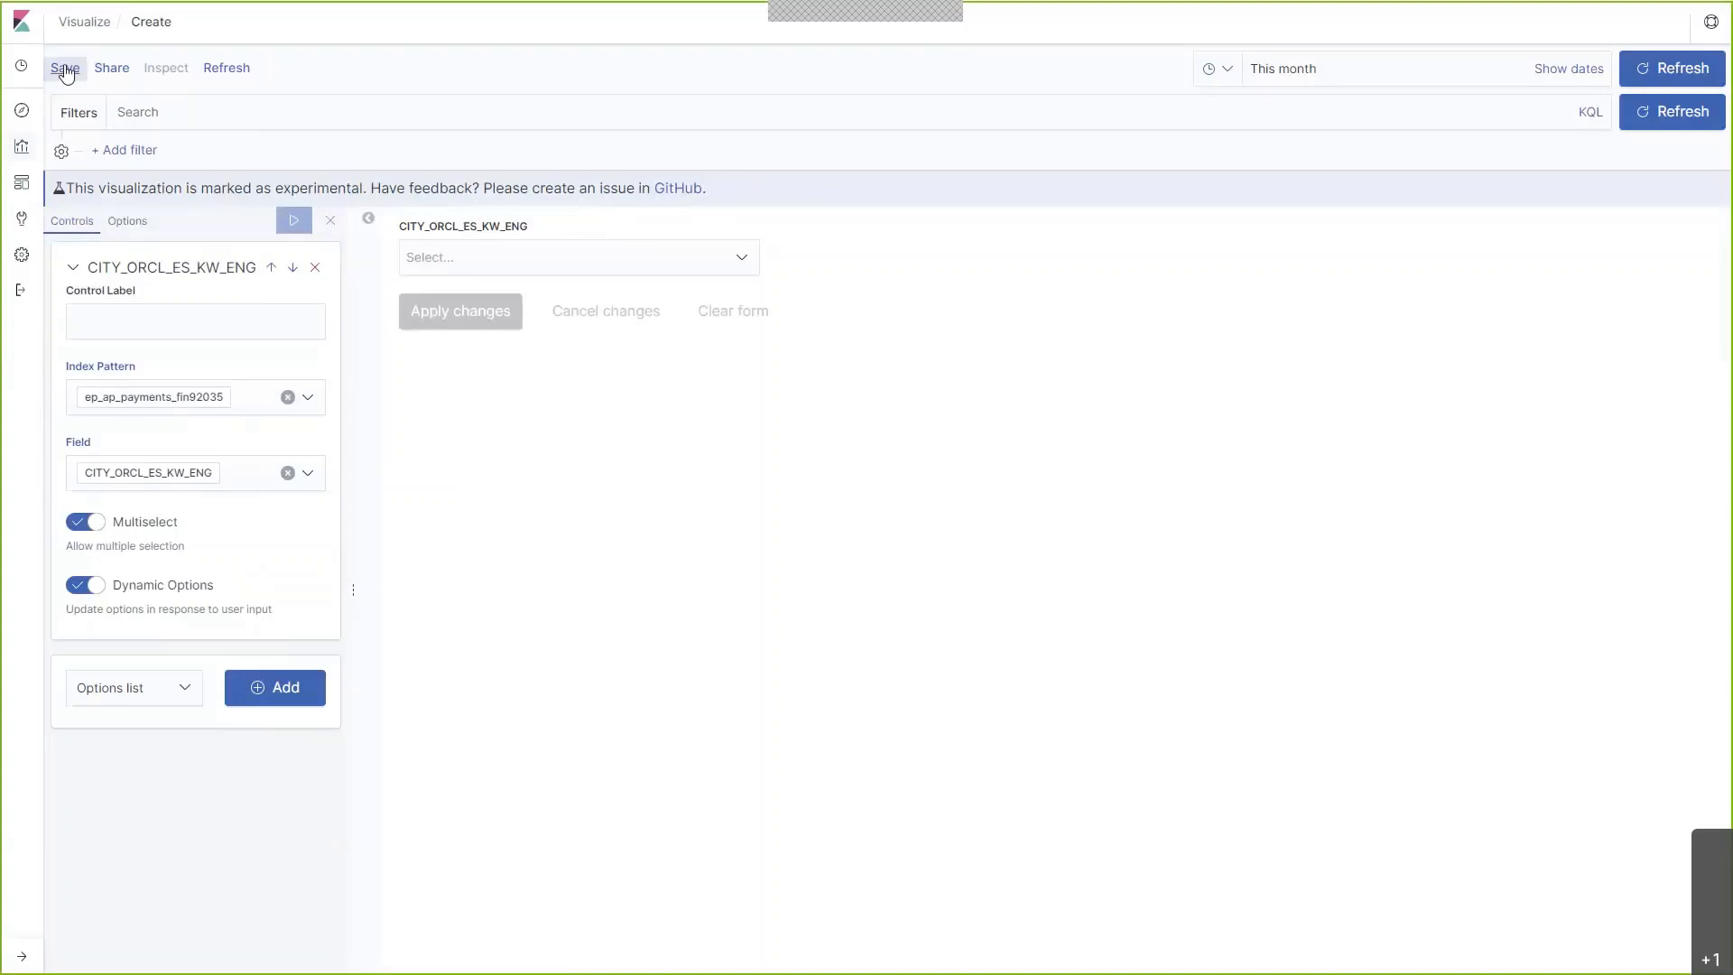
- Replace the 'New Visualization' title with 'ap_control' and confirm the save
left_click(65, 70)
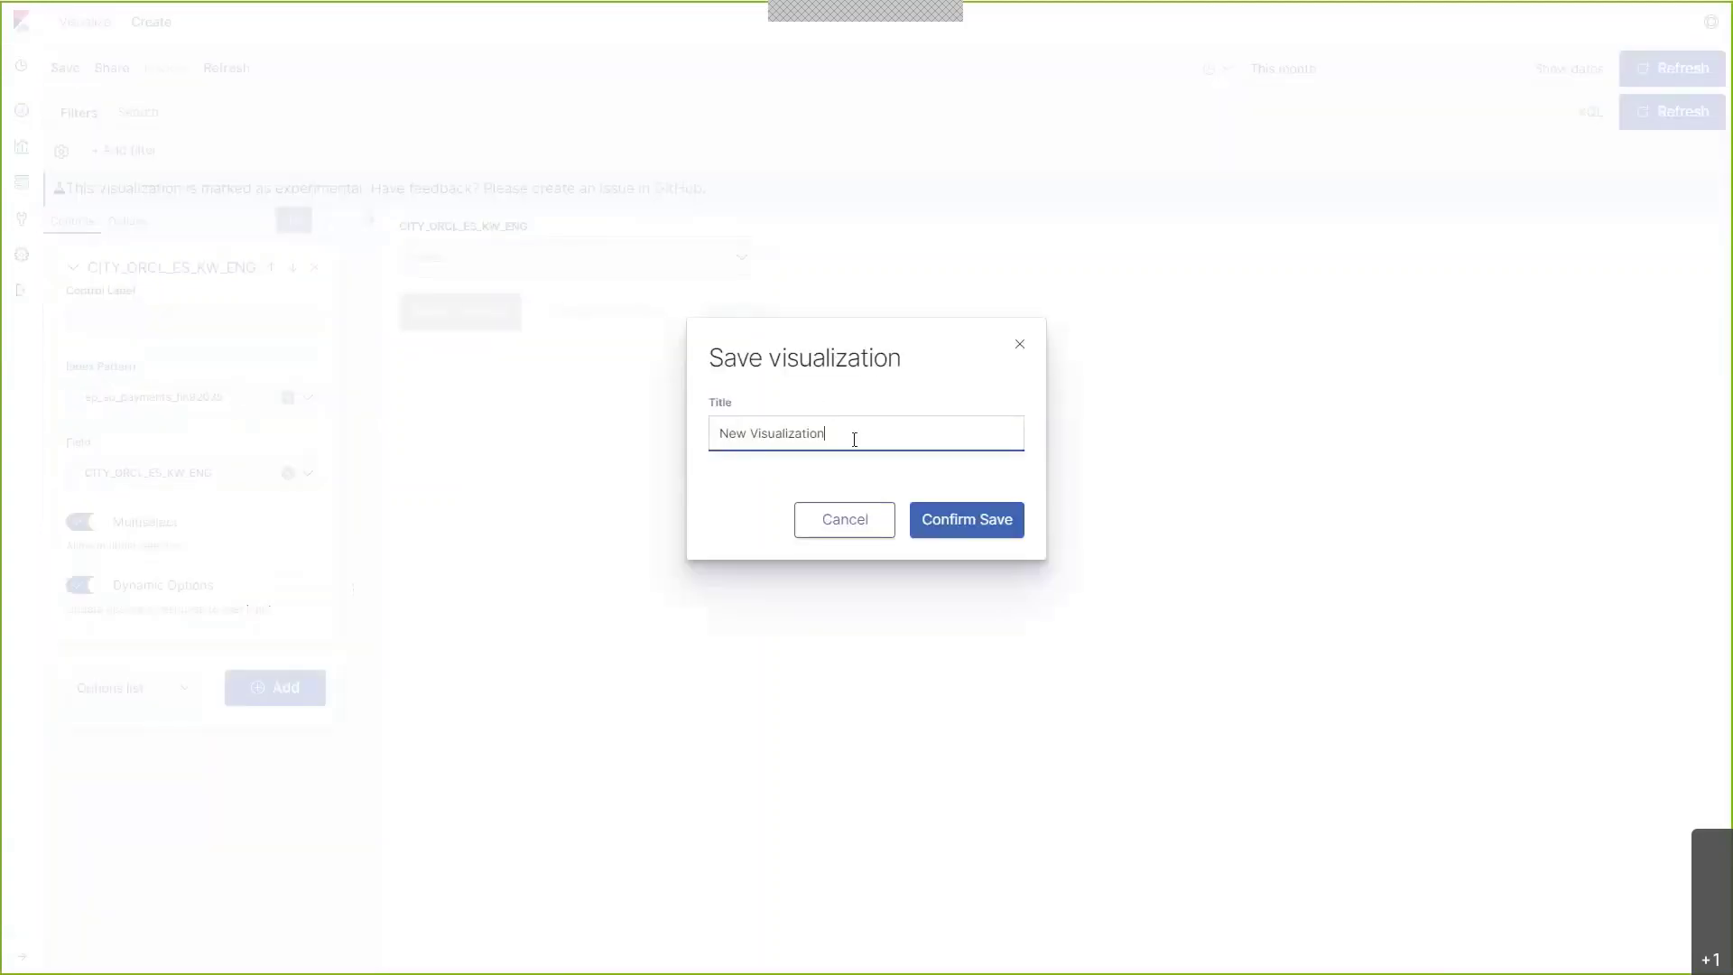
left_click_drag(851, 437, 608, 426)
type("ap_control")
left_click(1001, 519)
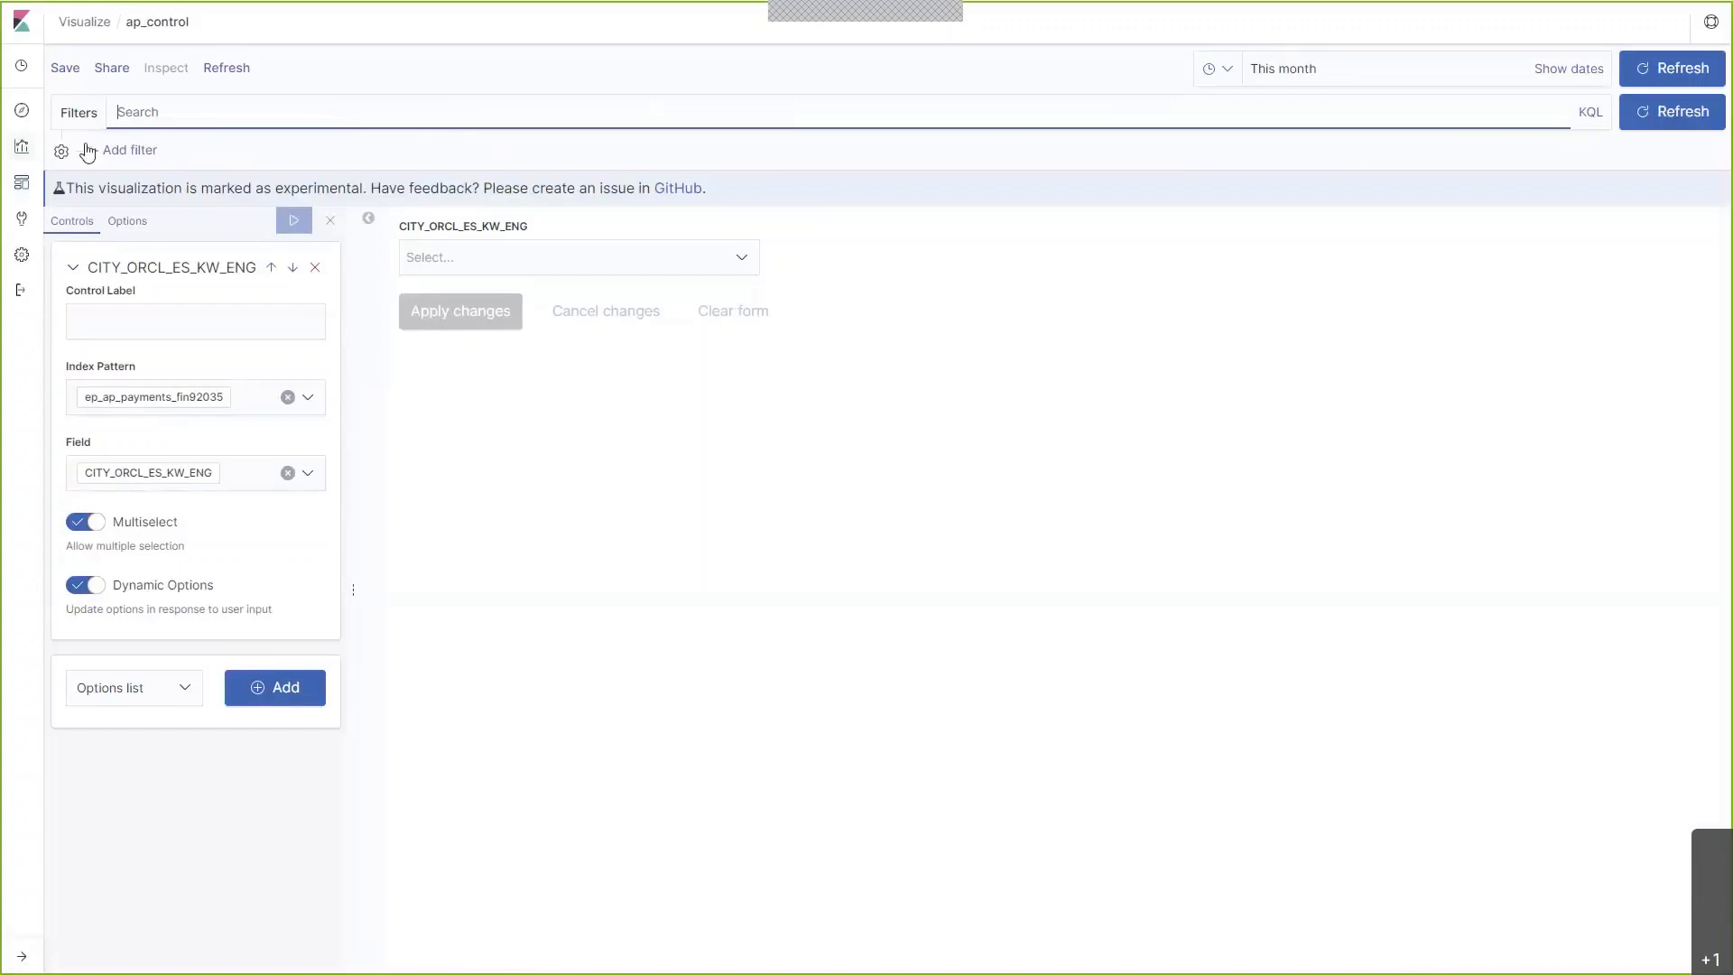
- Create a new dashboard and add the ap_pie_chart1, ap_metric and ap_control panels
left_click(19, 186)
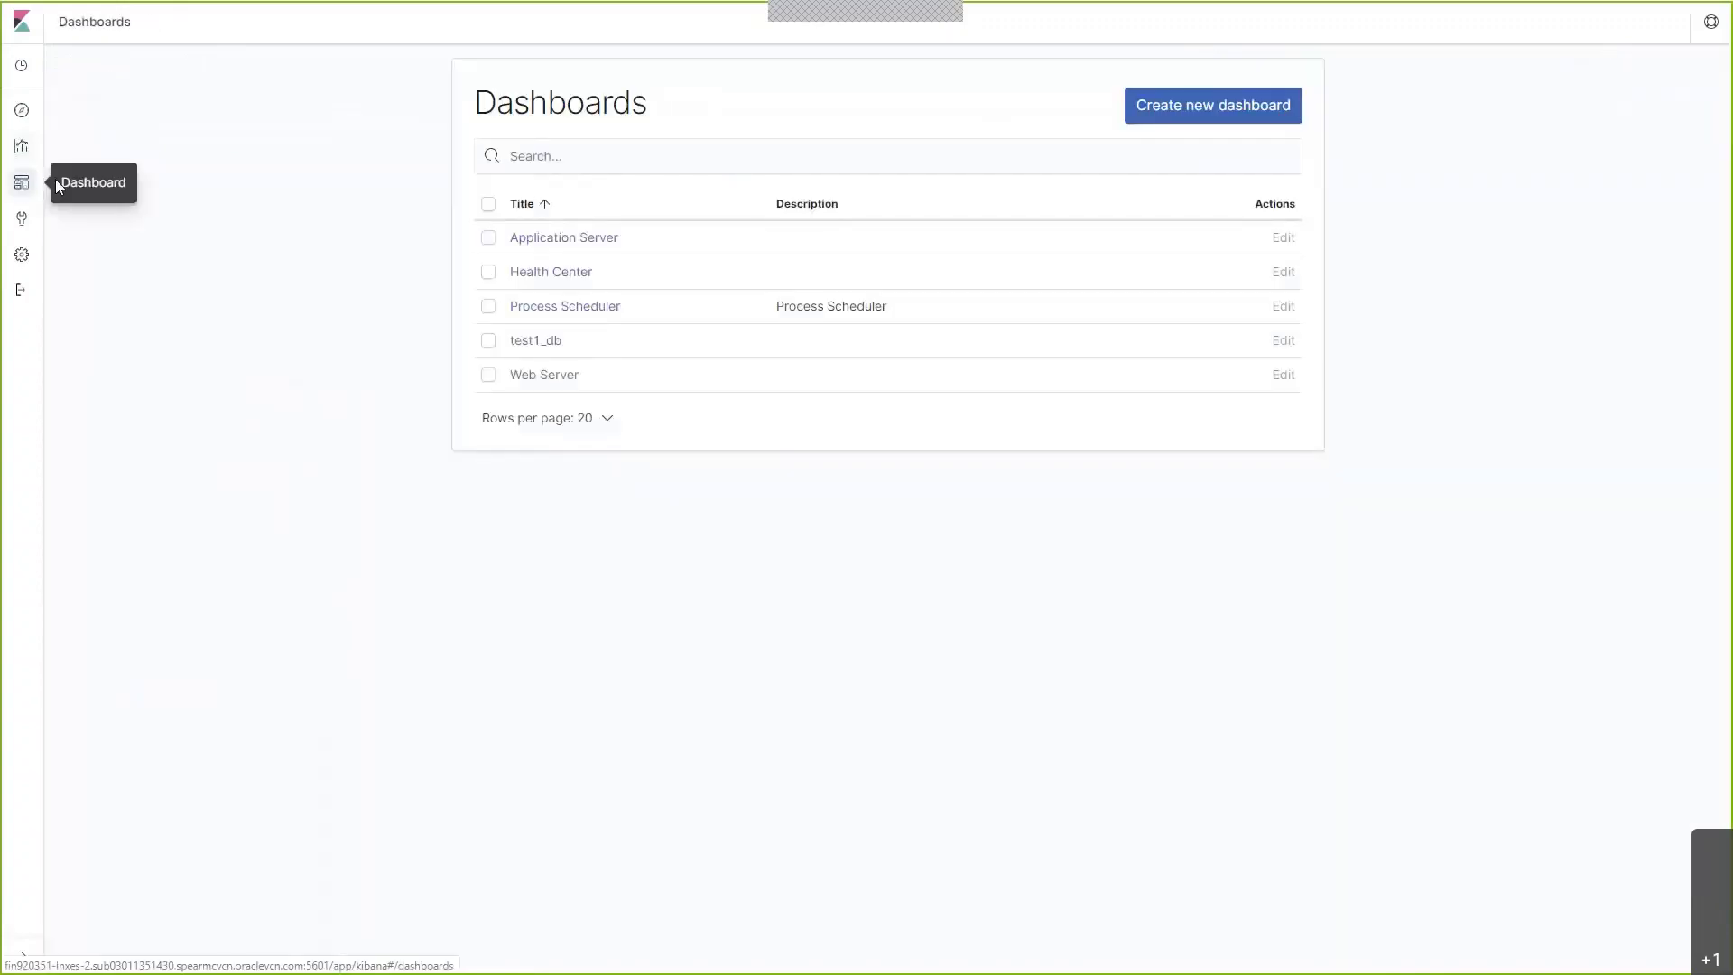
left_click(1215, 107)
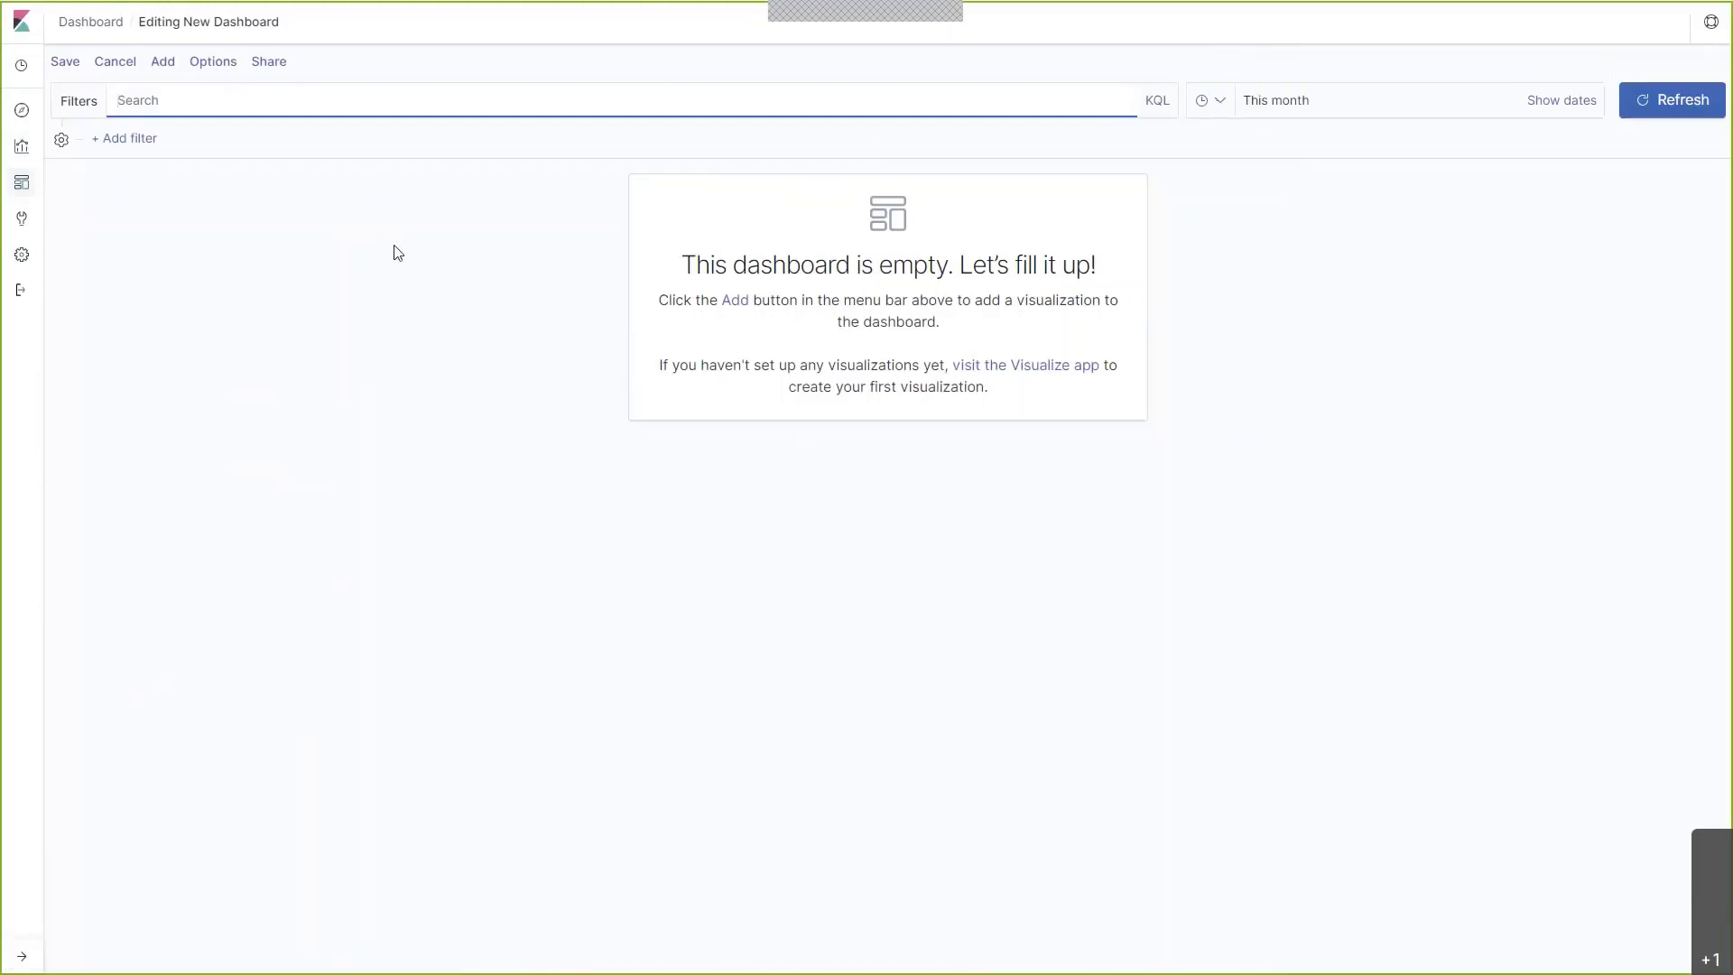
left_click(162, 61)
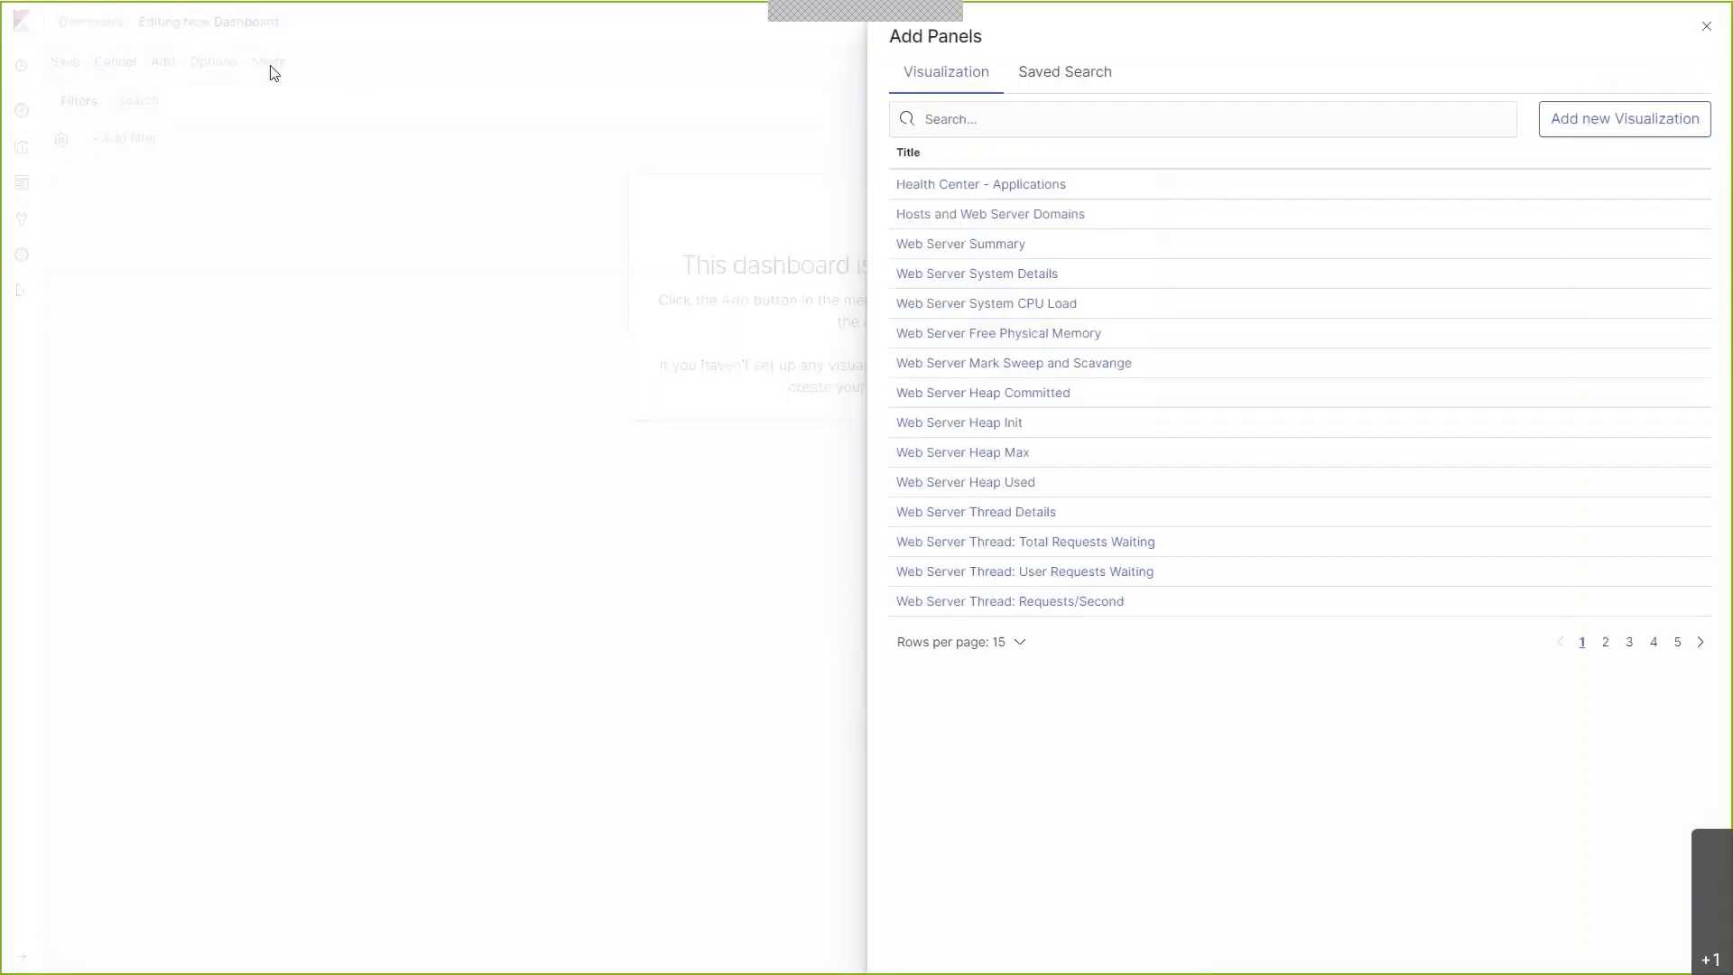
left_click(990, 111)
type("ap")
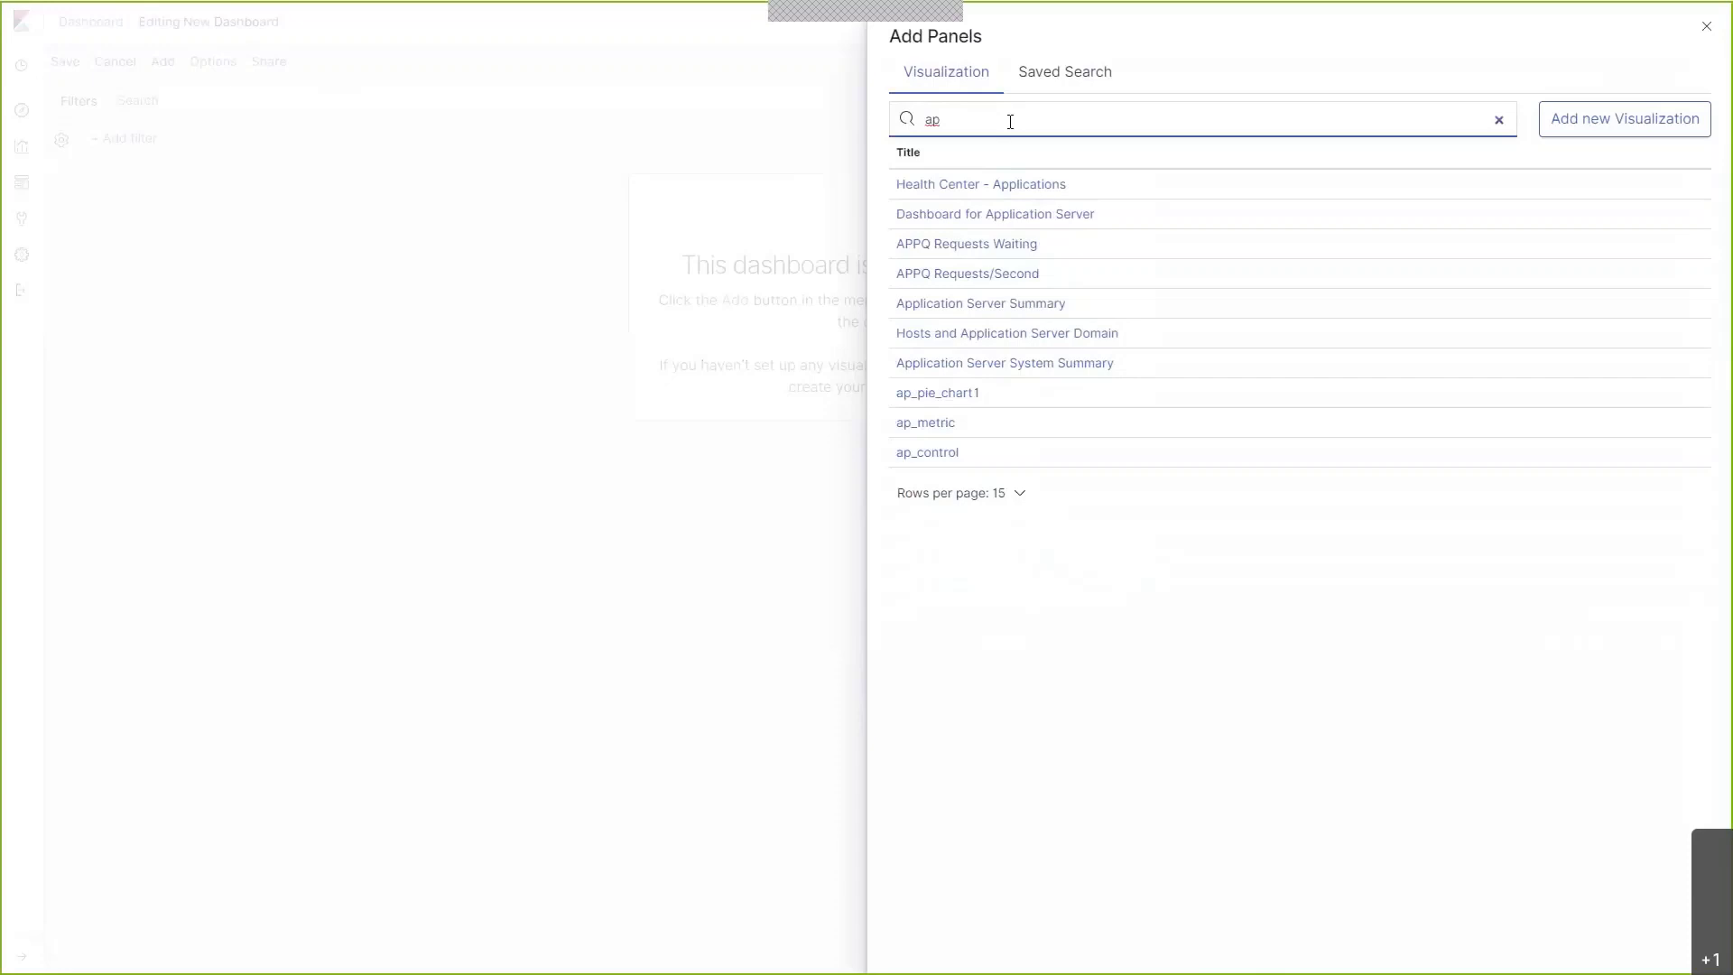
left_click(957, 400)
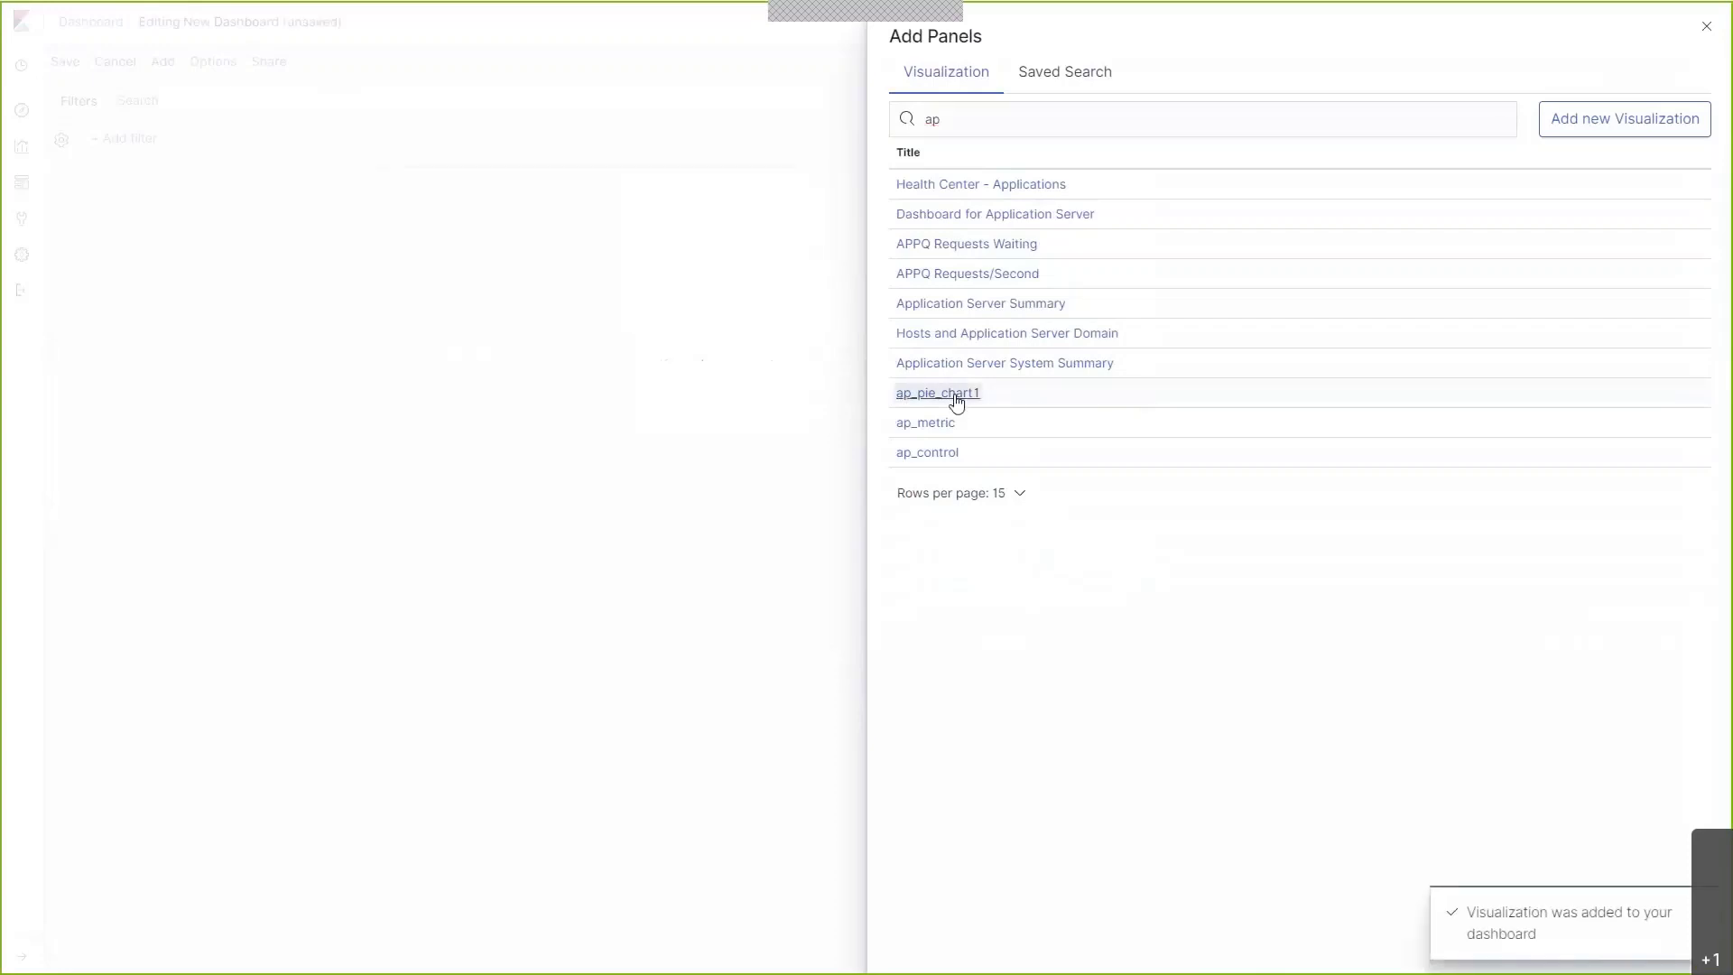
left_click(931, 424)
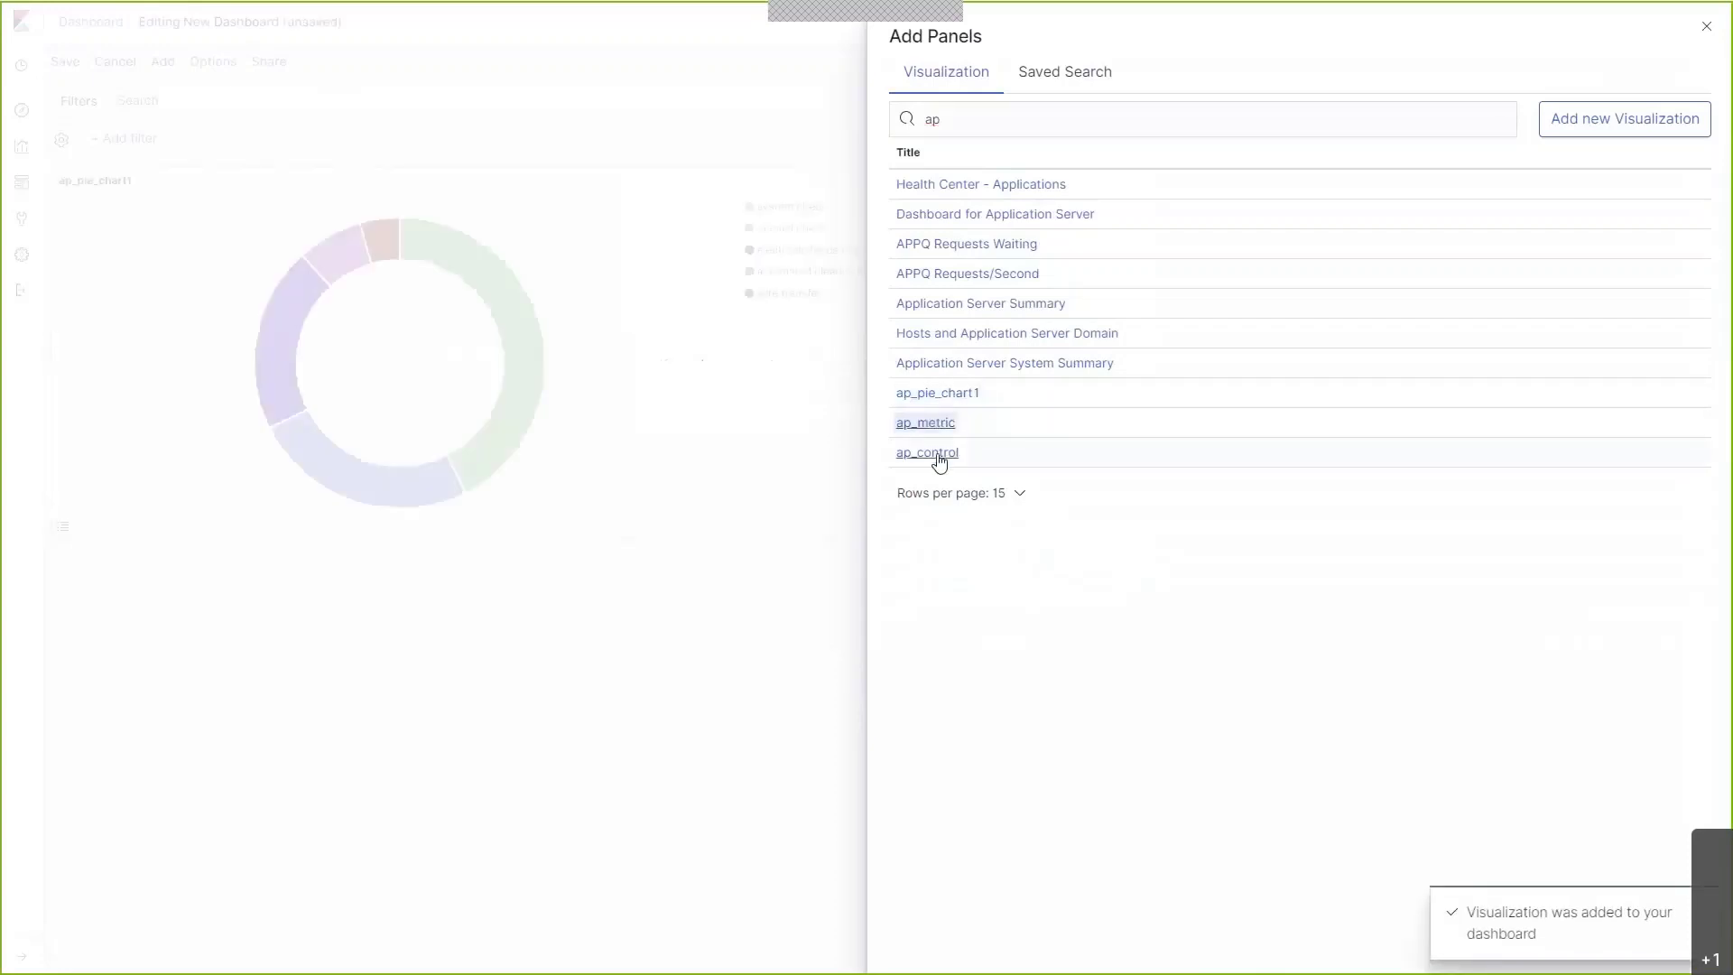
left_click(939, 460)
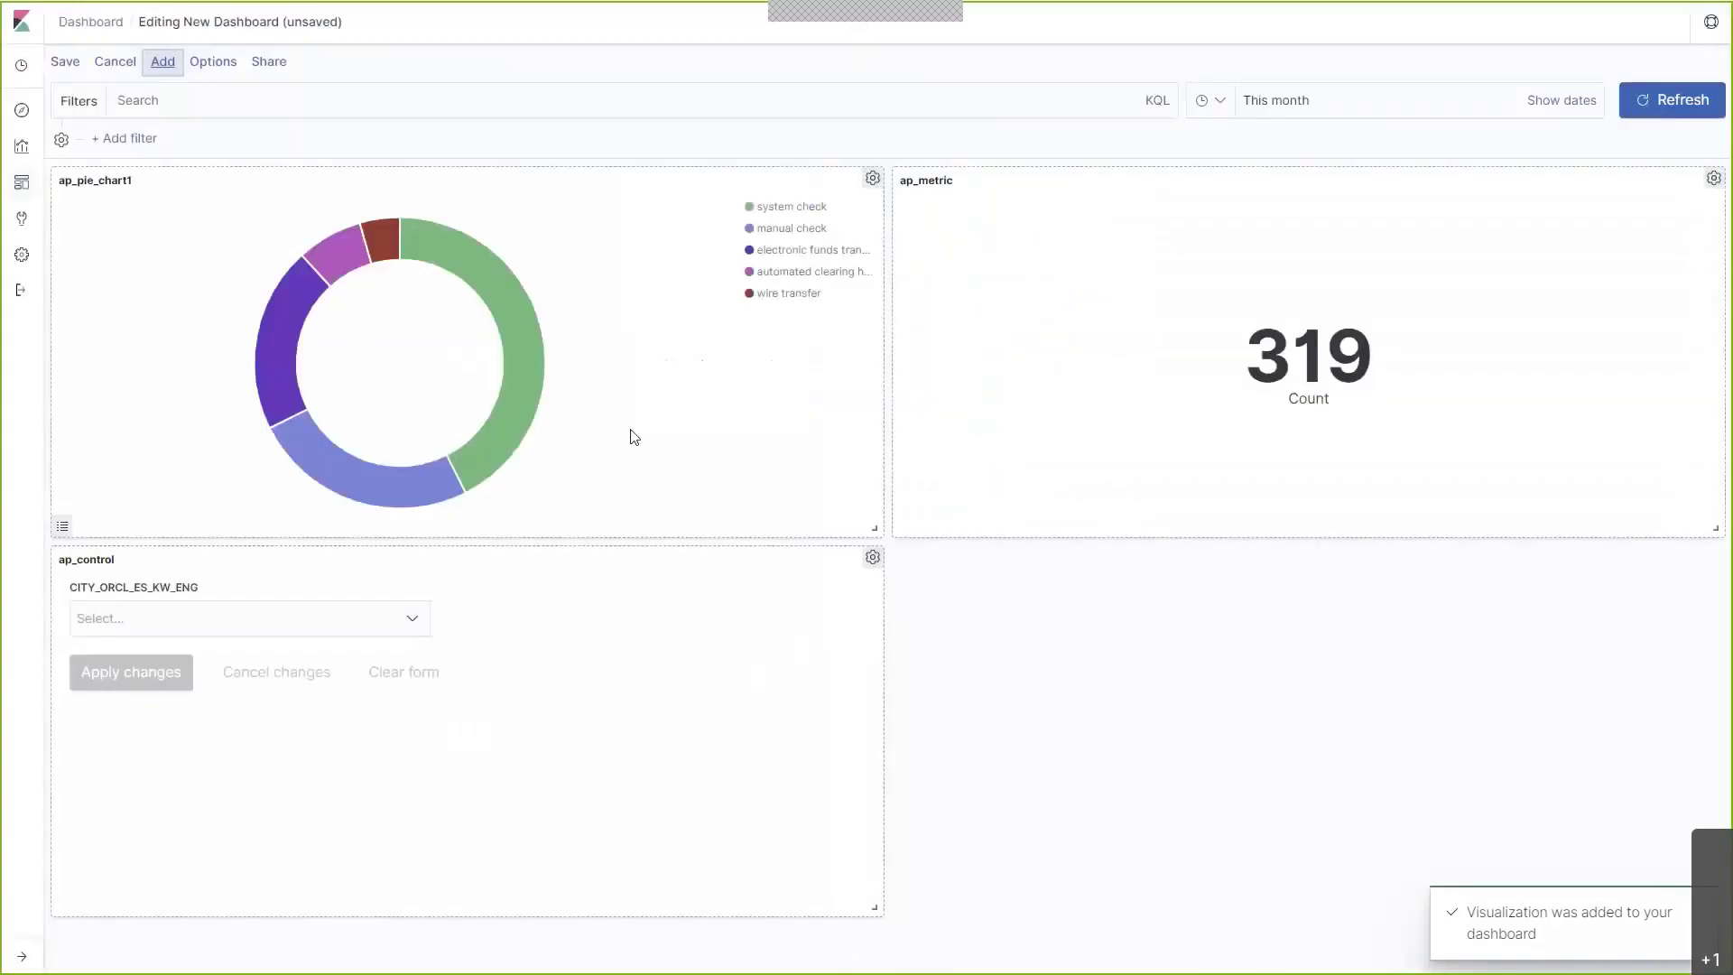
- Move the donut panel lower right and shrink ap_control and ap_metric along the top
left_click(561, 182)
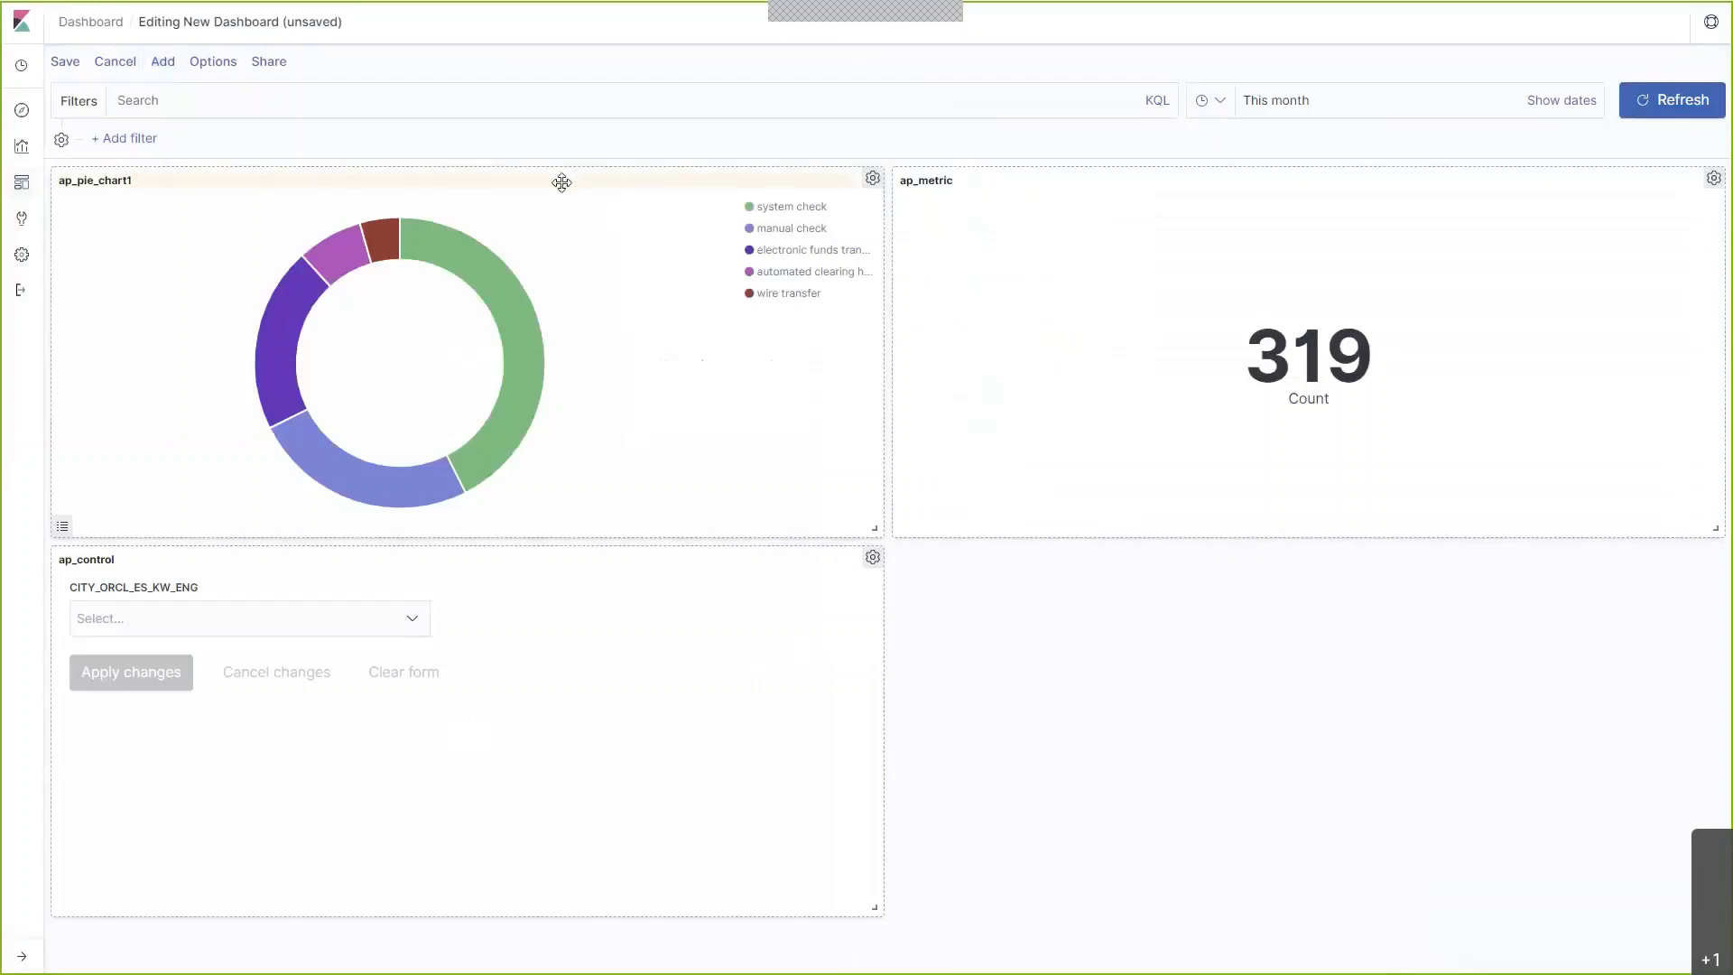
left_click_drag(561, 182, 1228, 560)
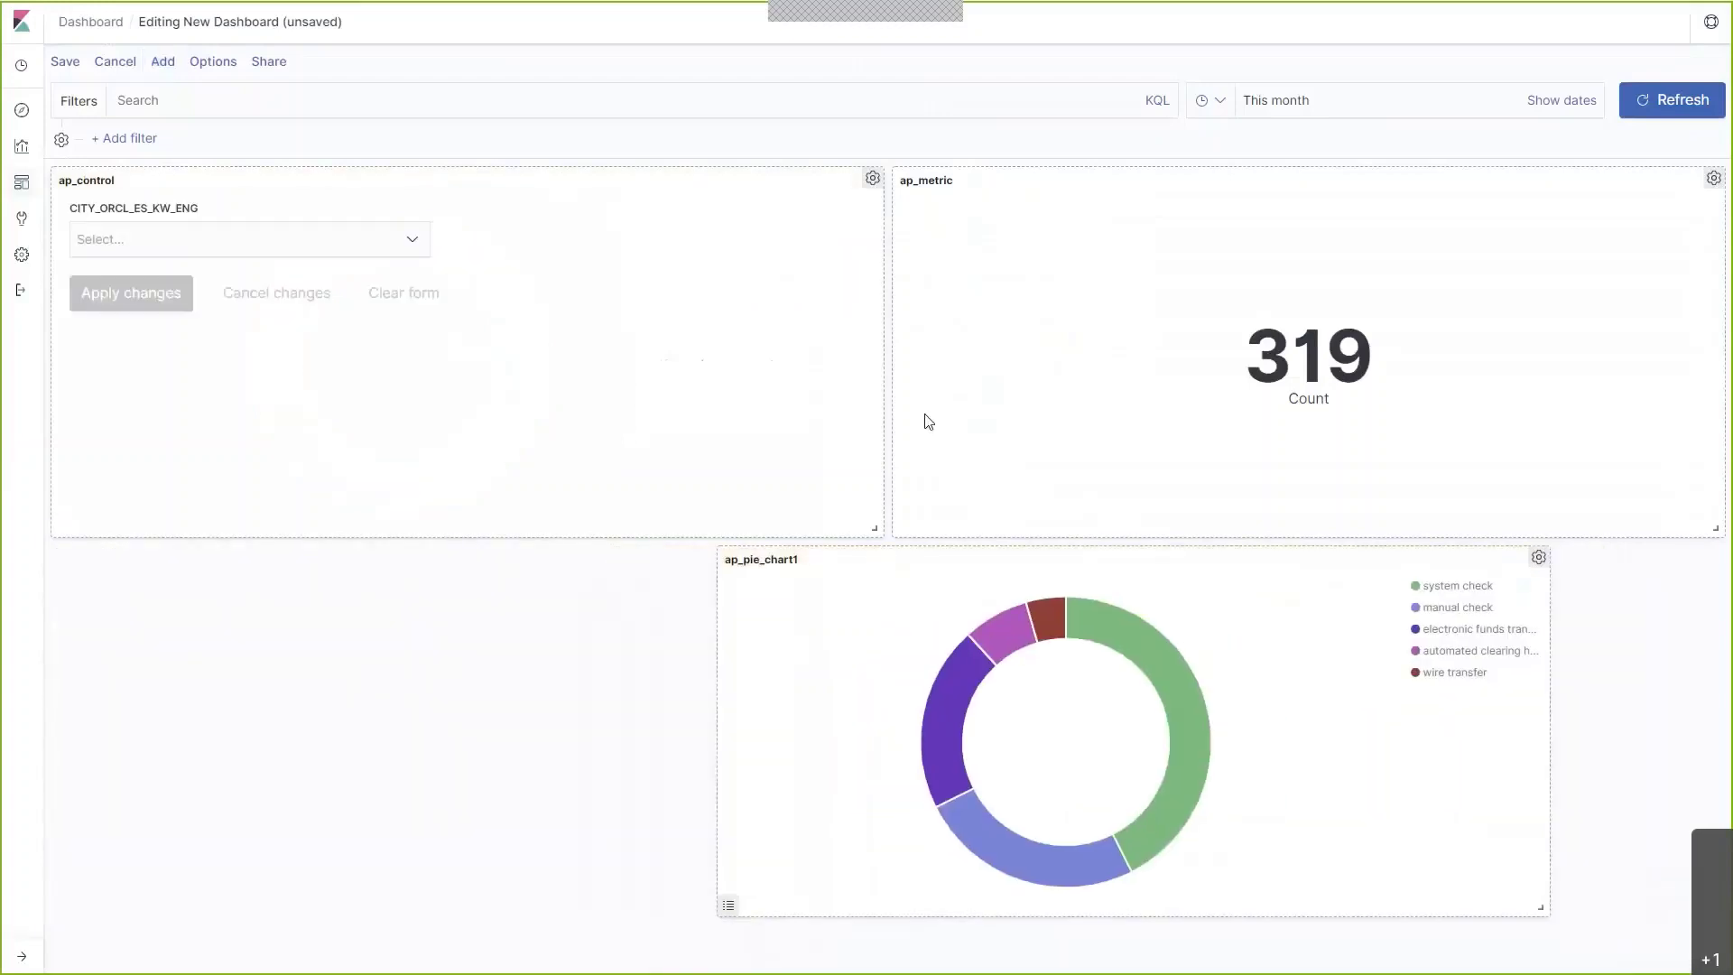
left_click_drag(872, 530, 589, 354)
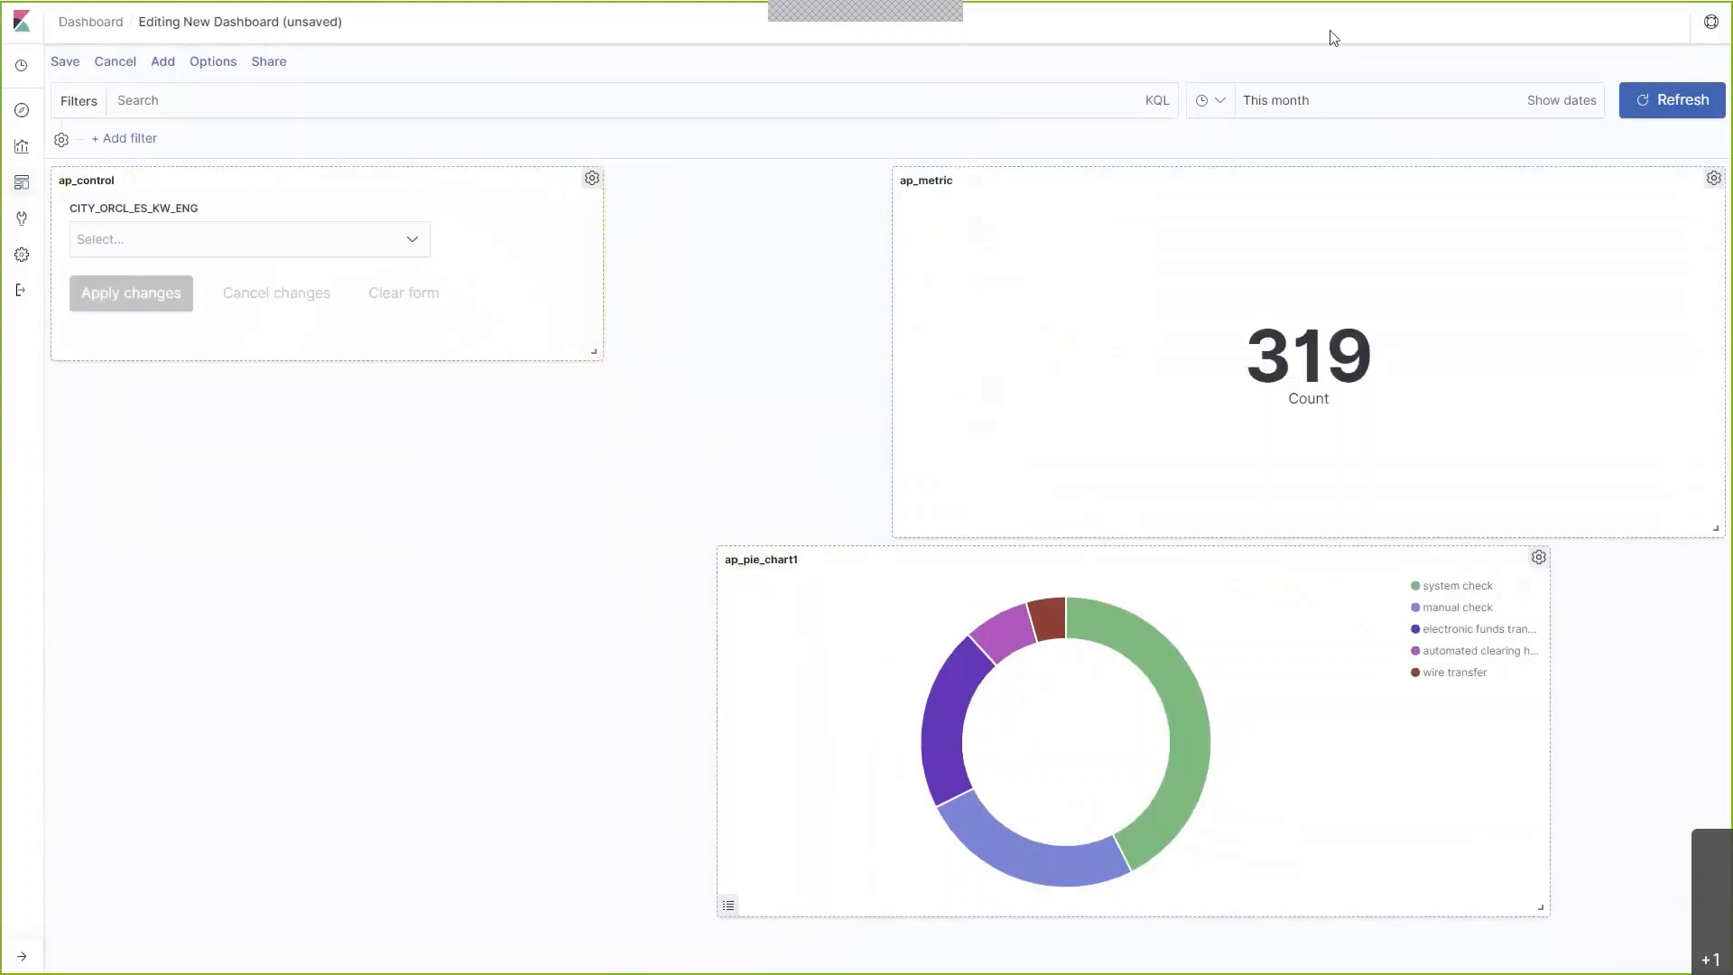
left_click_drag(1251, 179, 1110, 170)
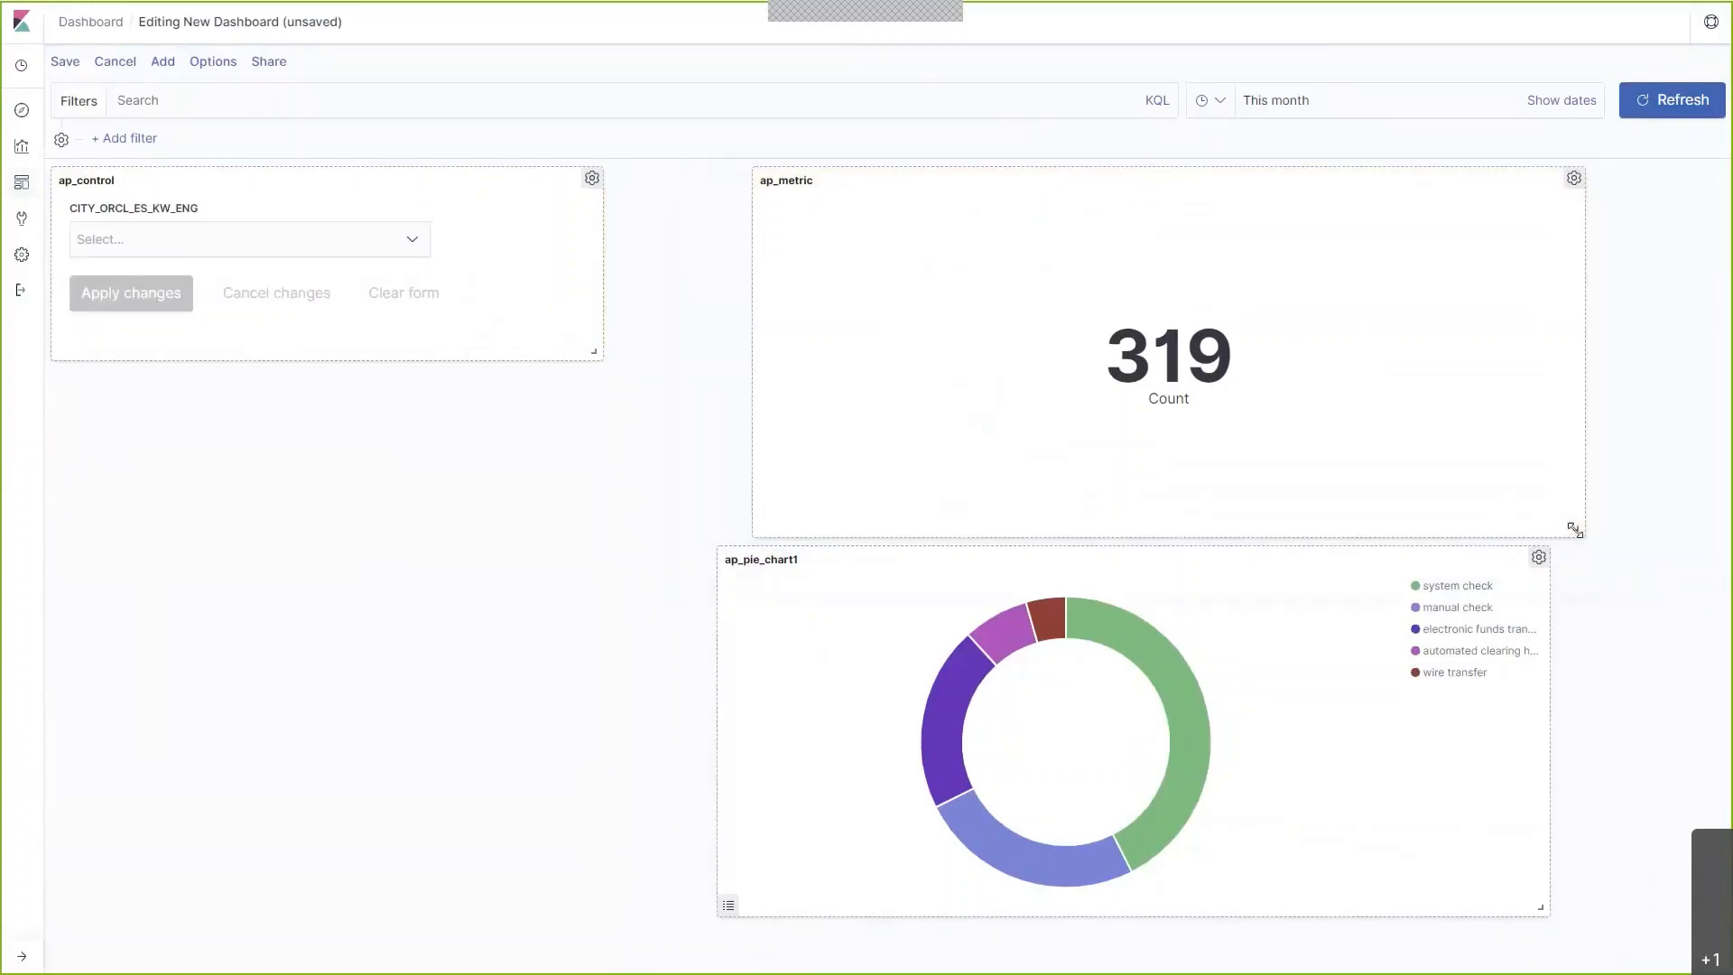
left_click_drag(1575, 531, 1279, 312)
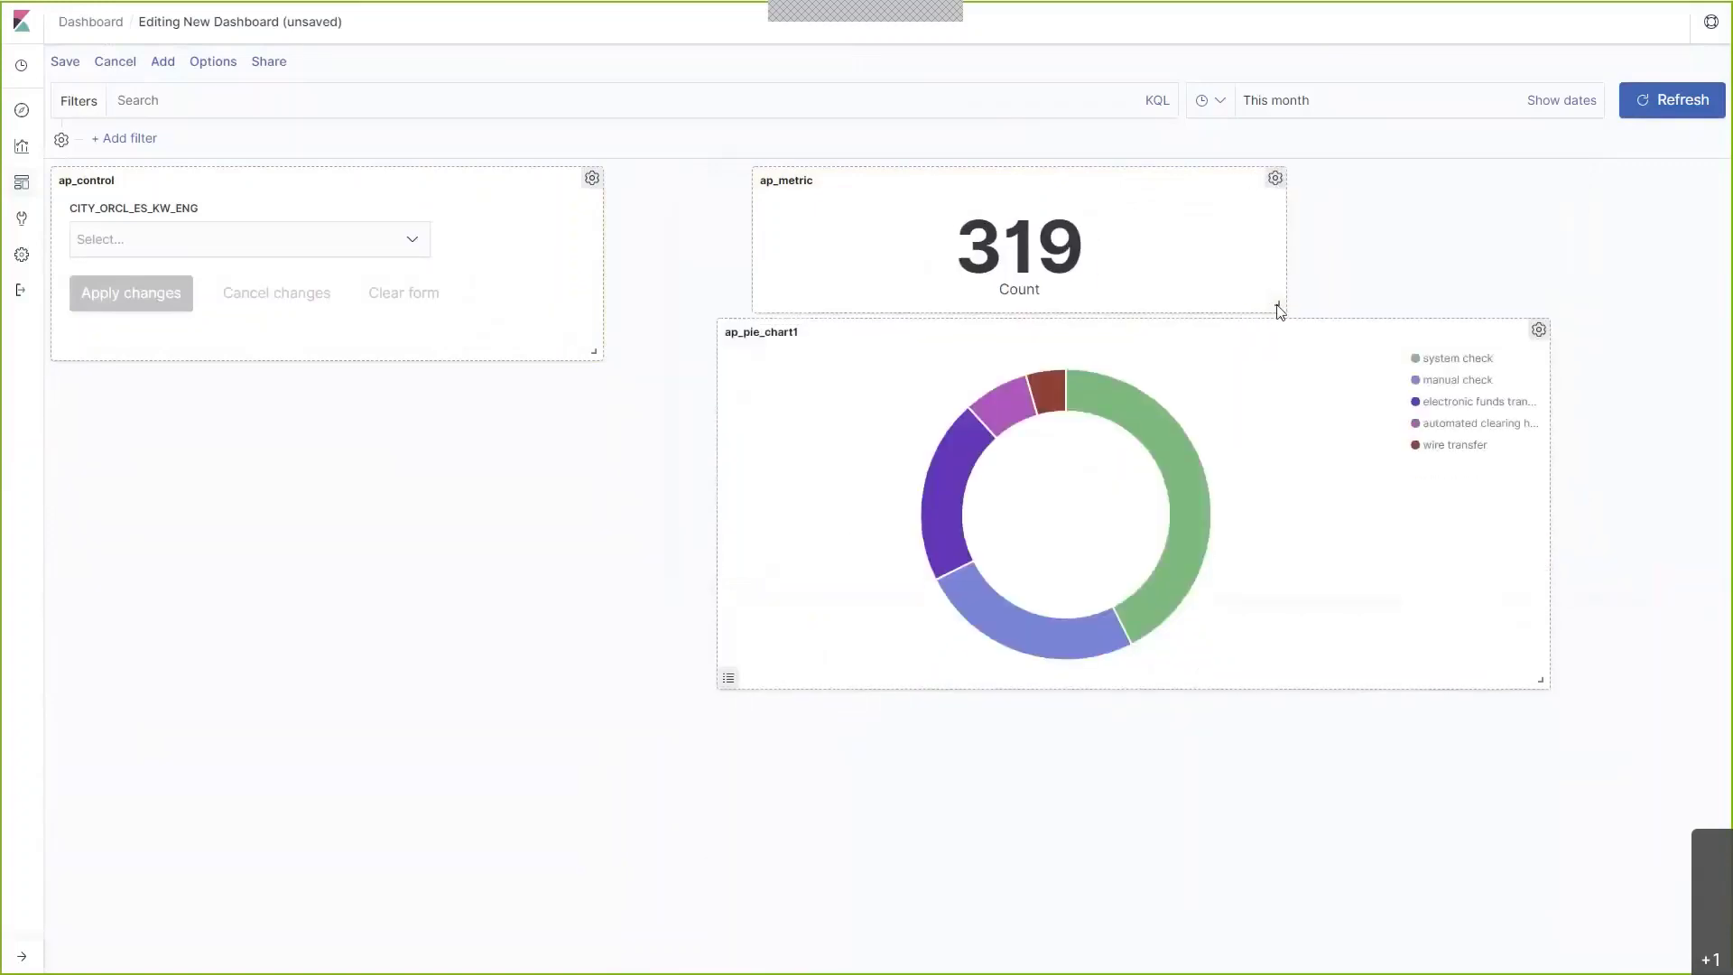
left_click_drag(1144, 180, 1258, 170)
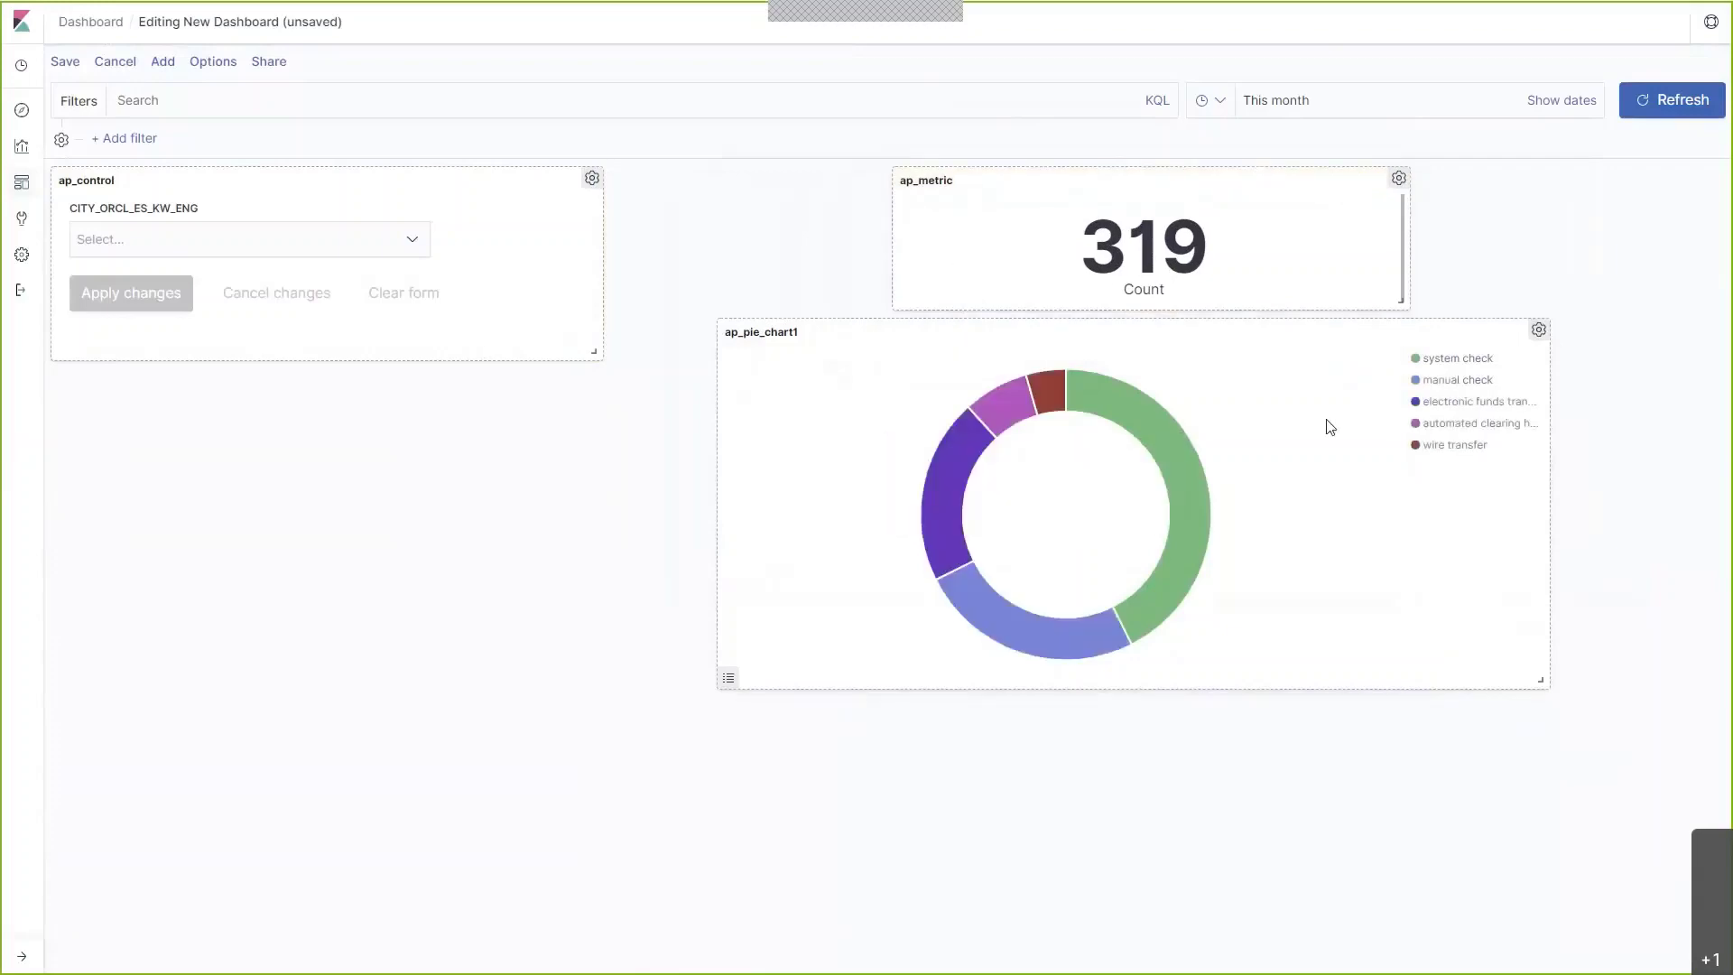
mouse_move(1196, 567)
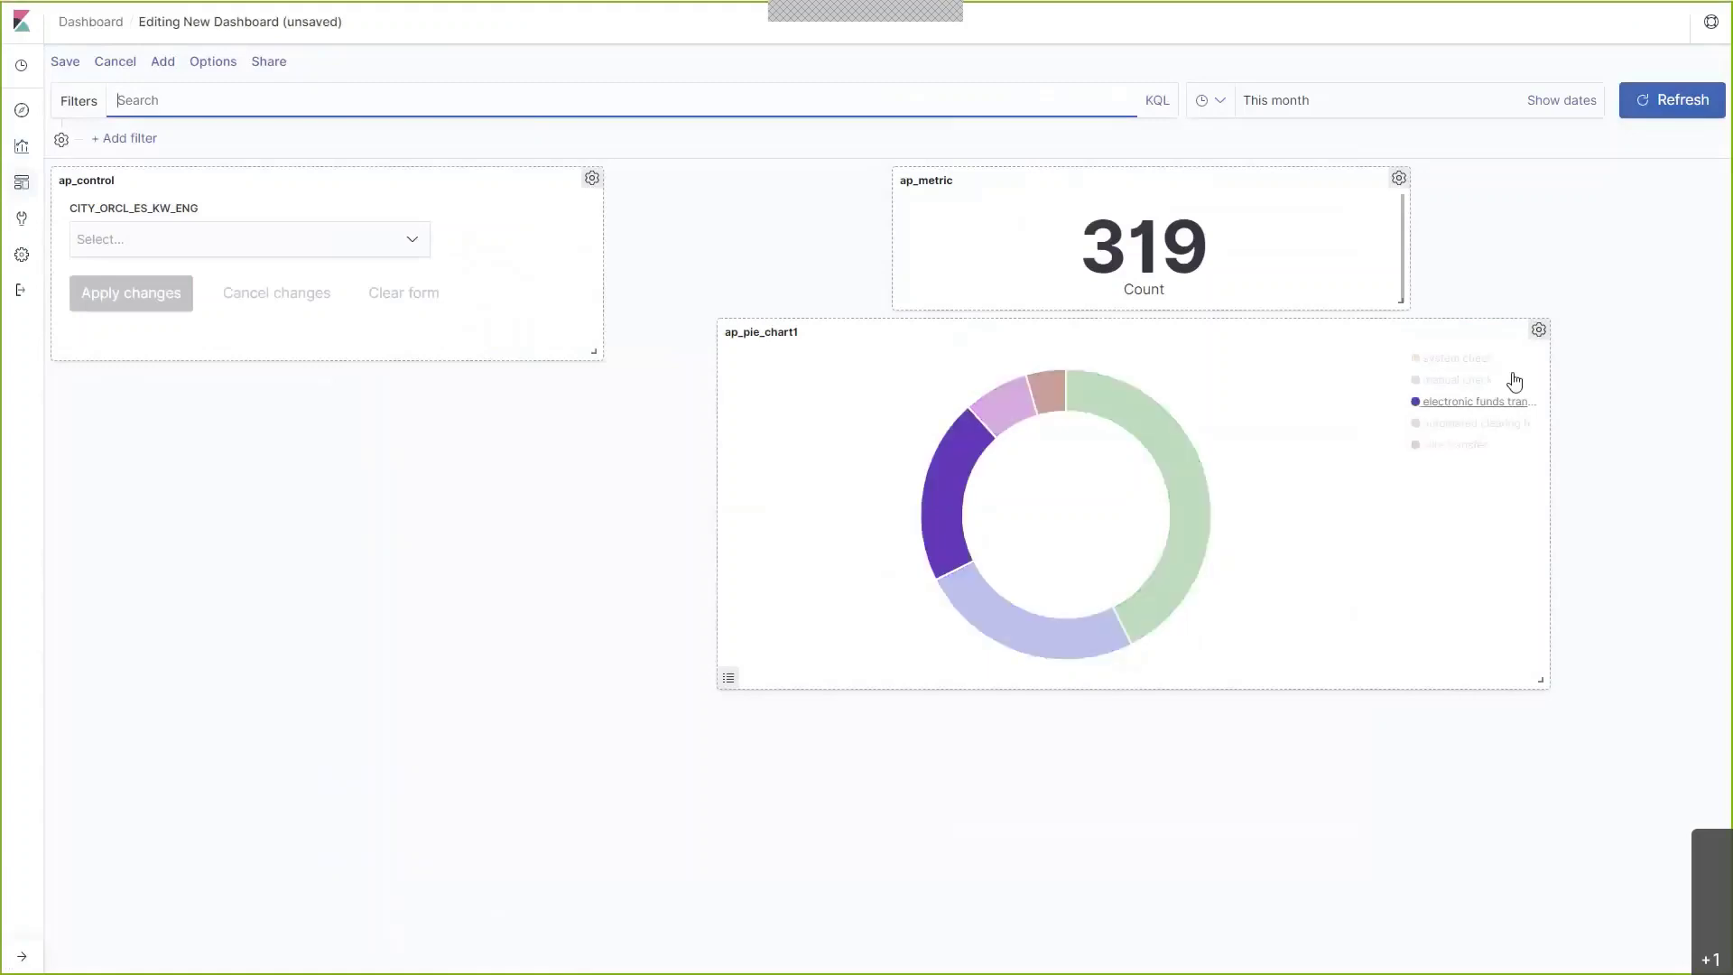
left_click(1540, 329)
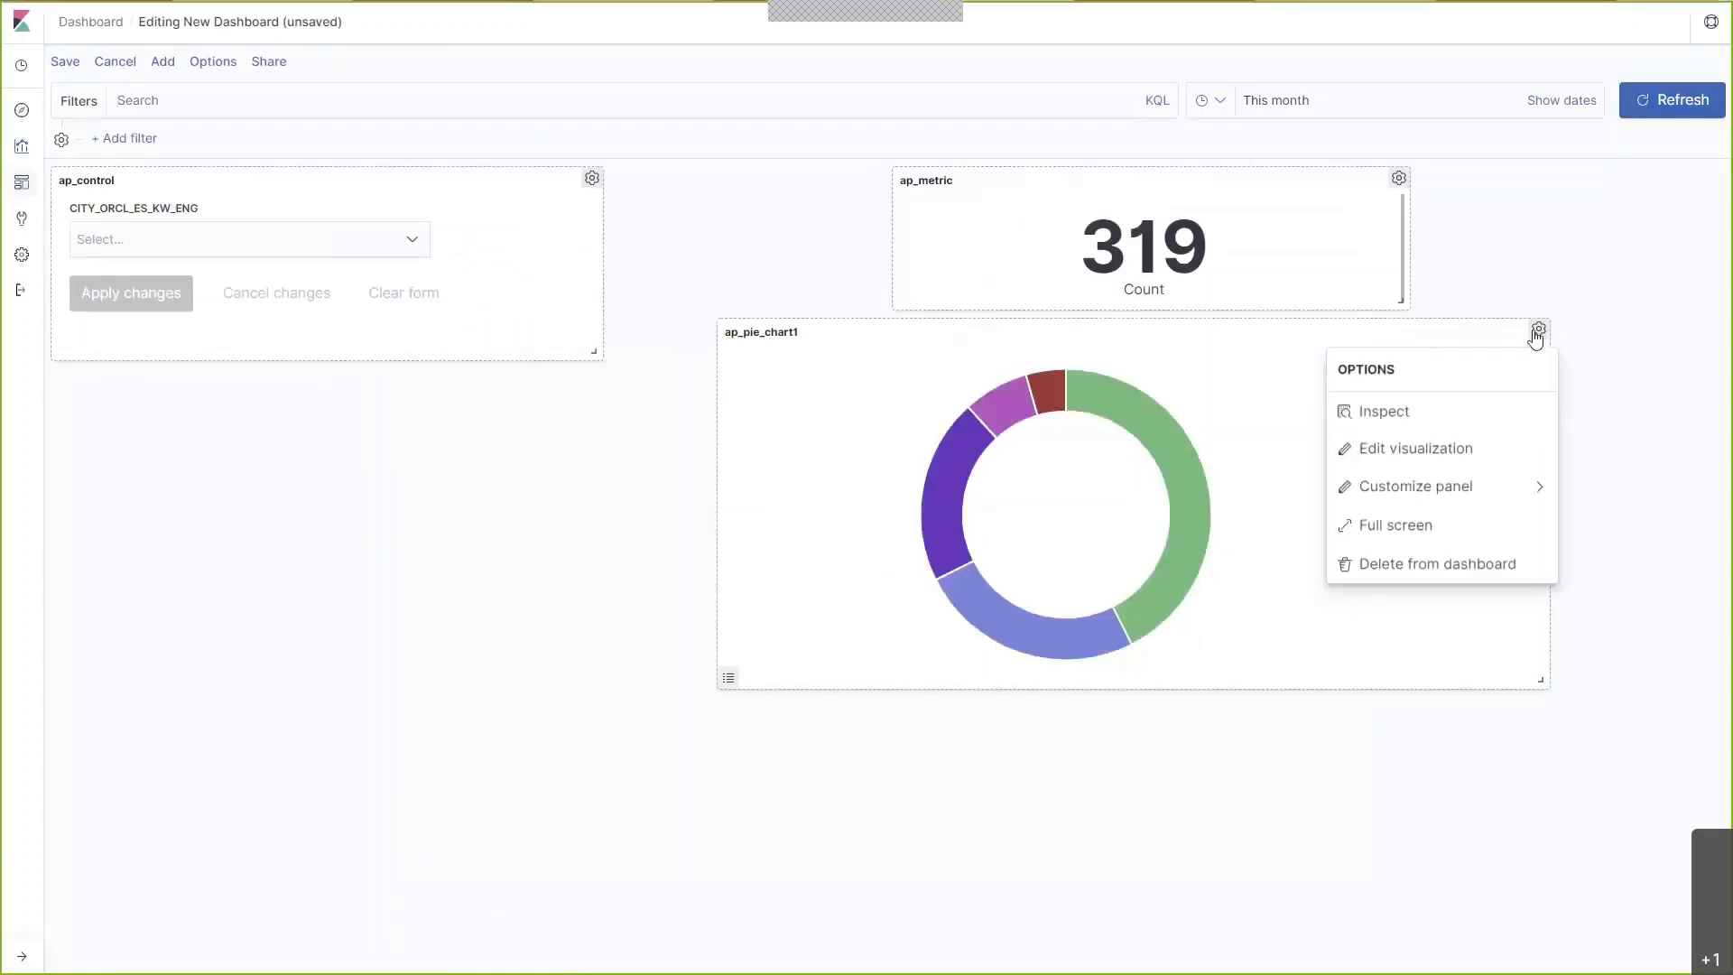
- Edit the donut chart to turn on slice labels and apply the change
left_click(1429, 449)
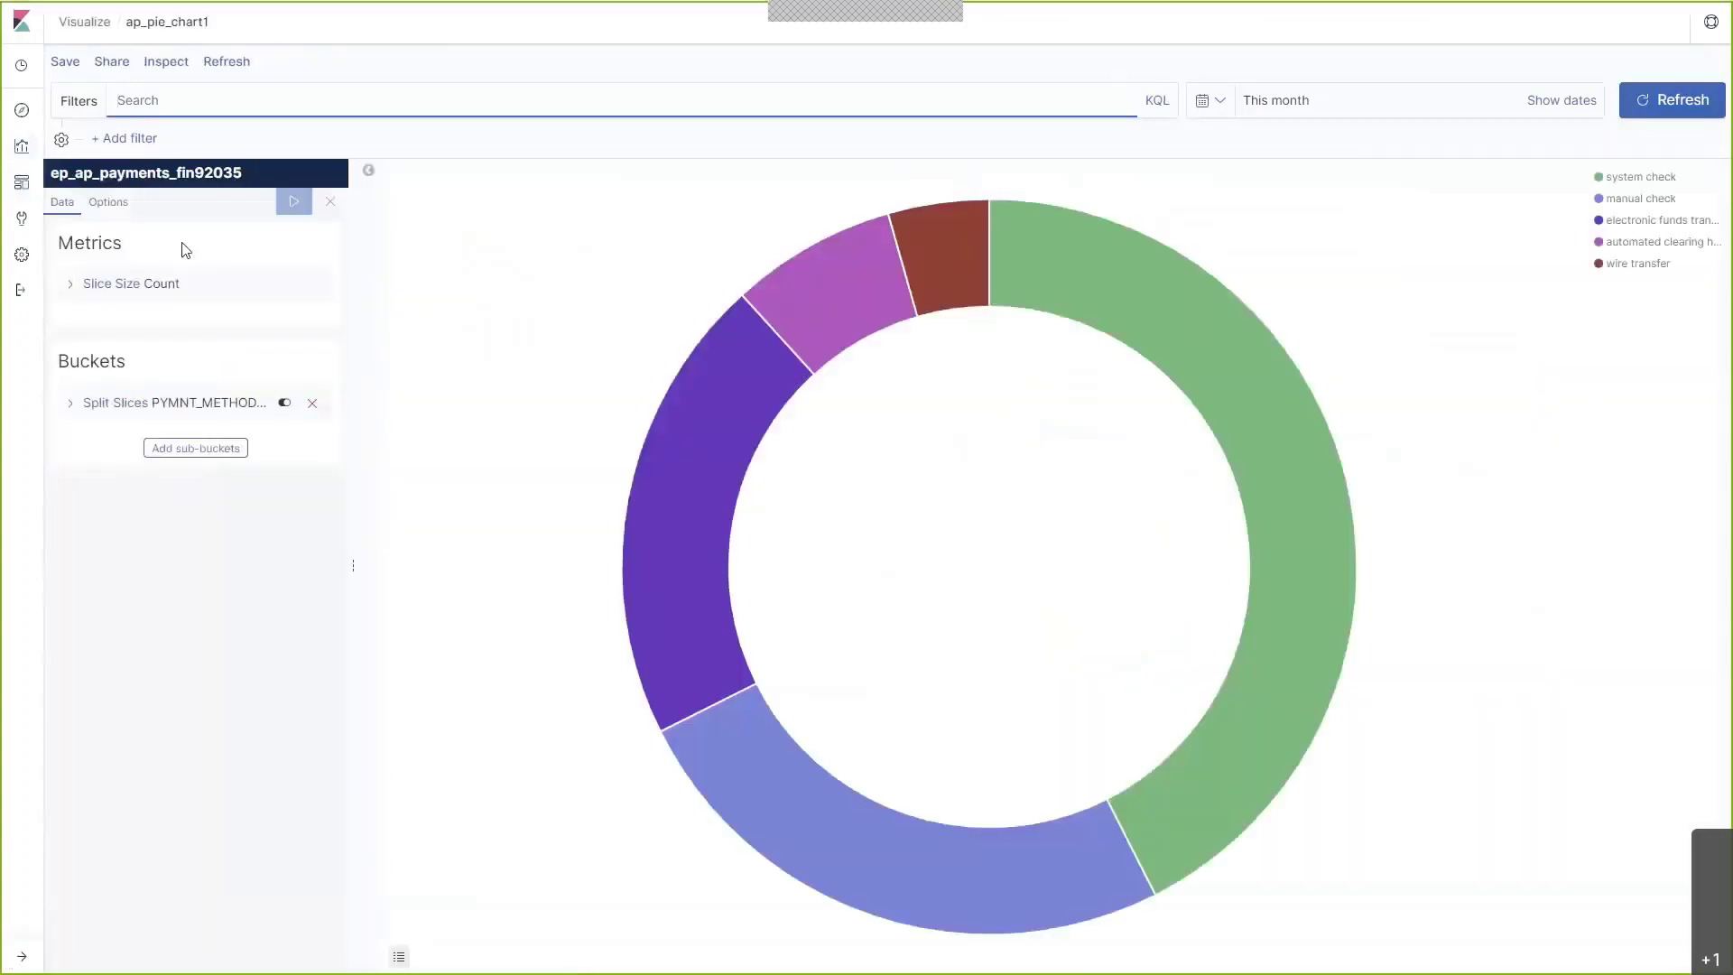
left_click(106, 202)
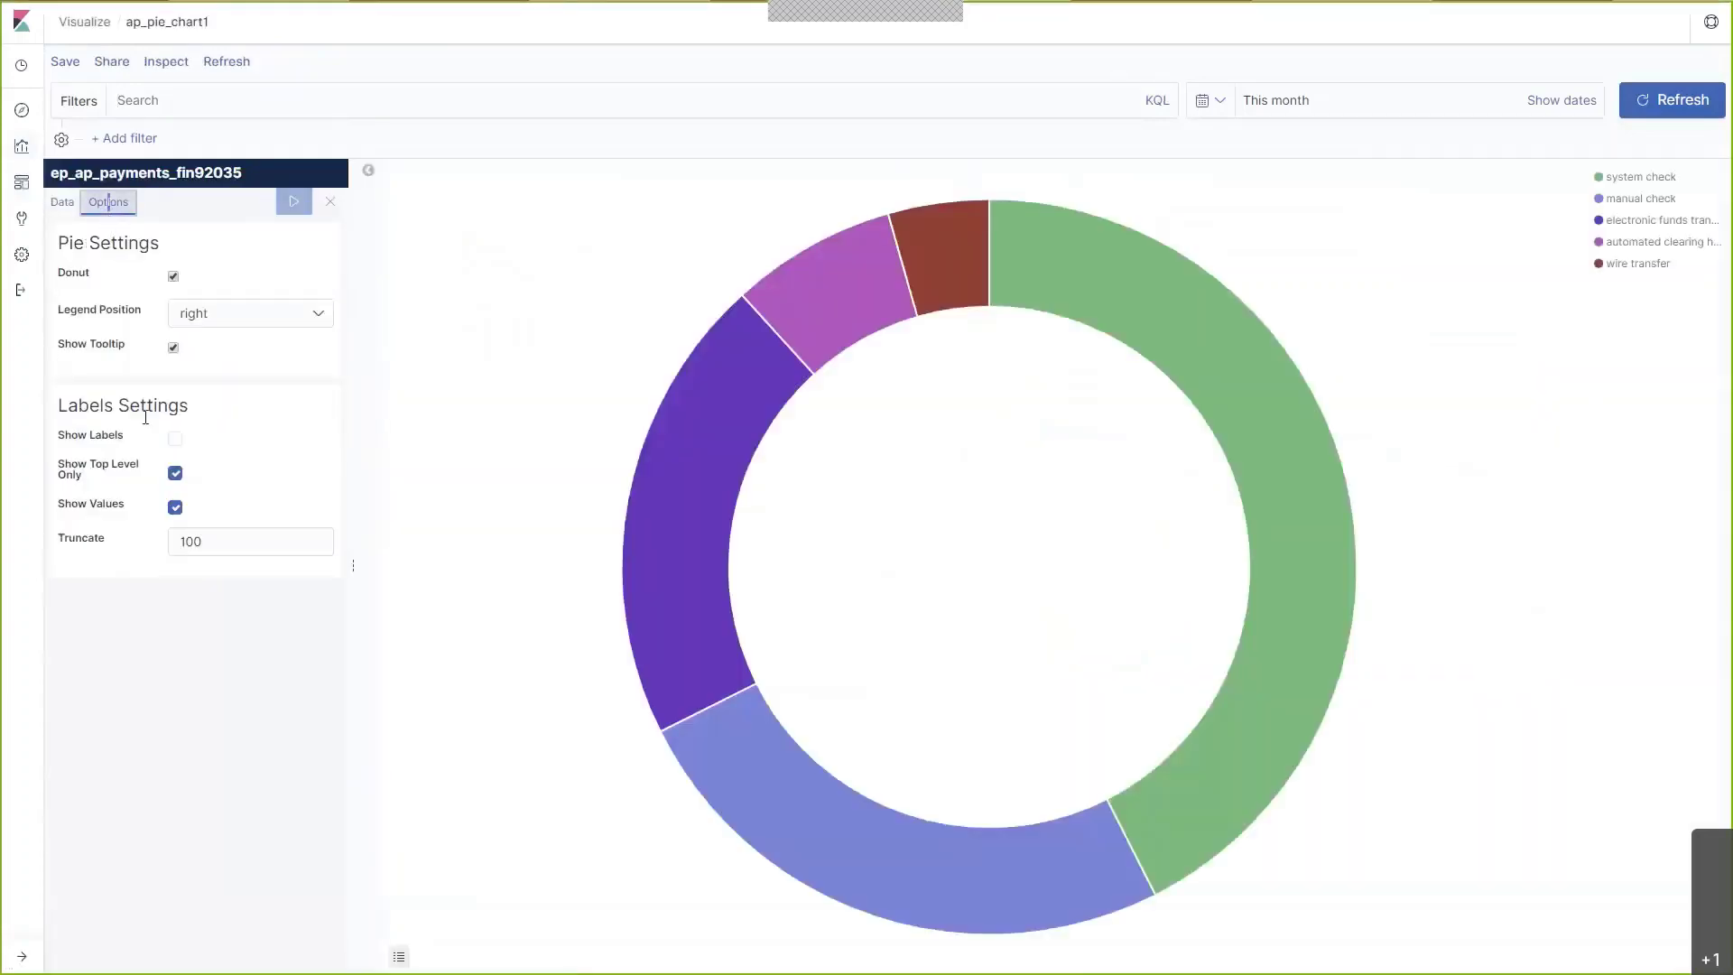
left_click(175, 440)
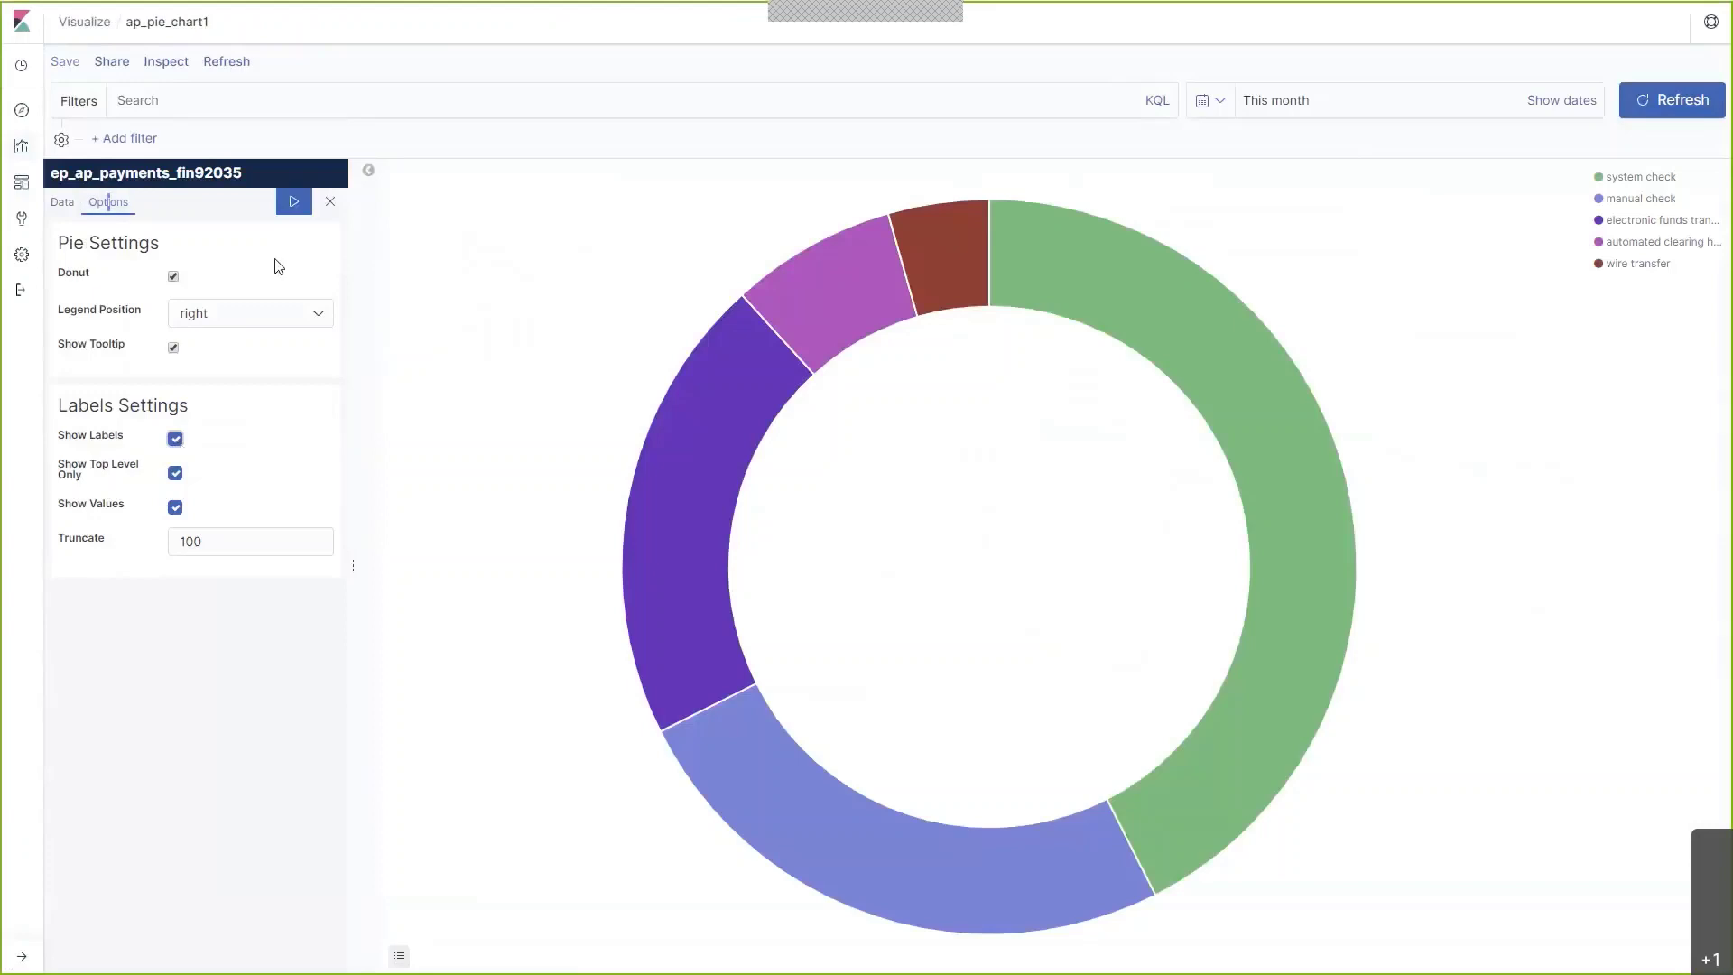
left_click(287, 204)
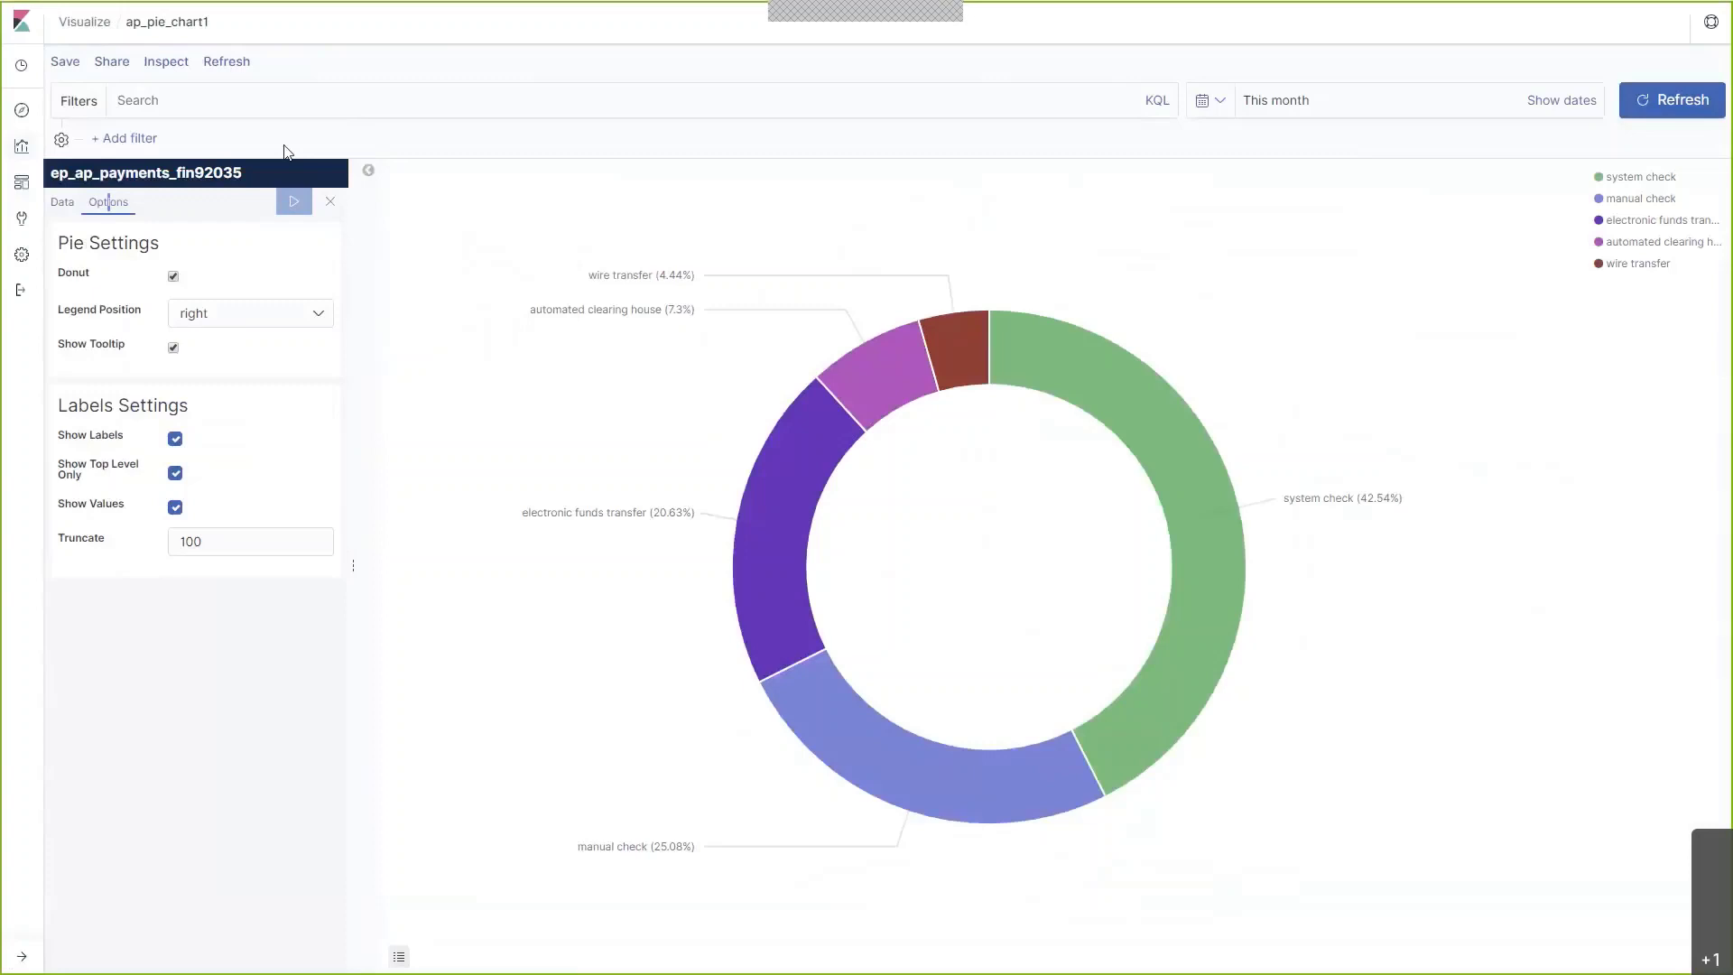
- Re-save the chart as ap_pie_chart1 and return to the dashboard
left_click(65, 62)
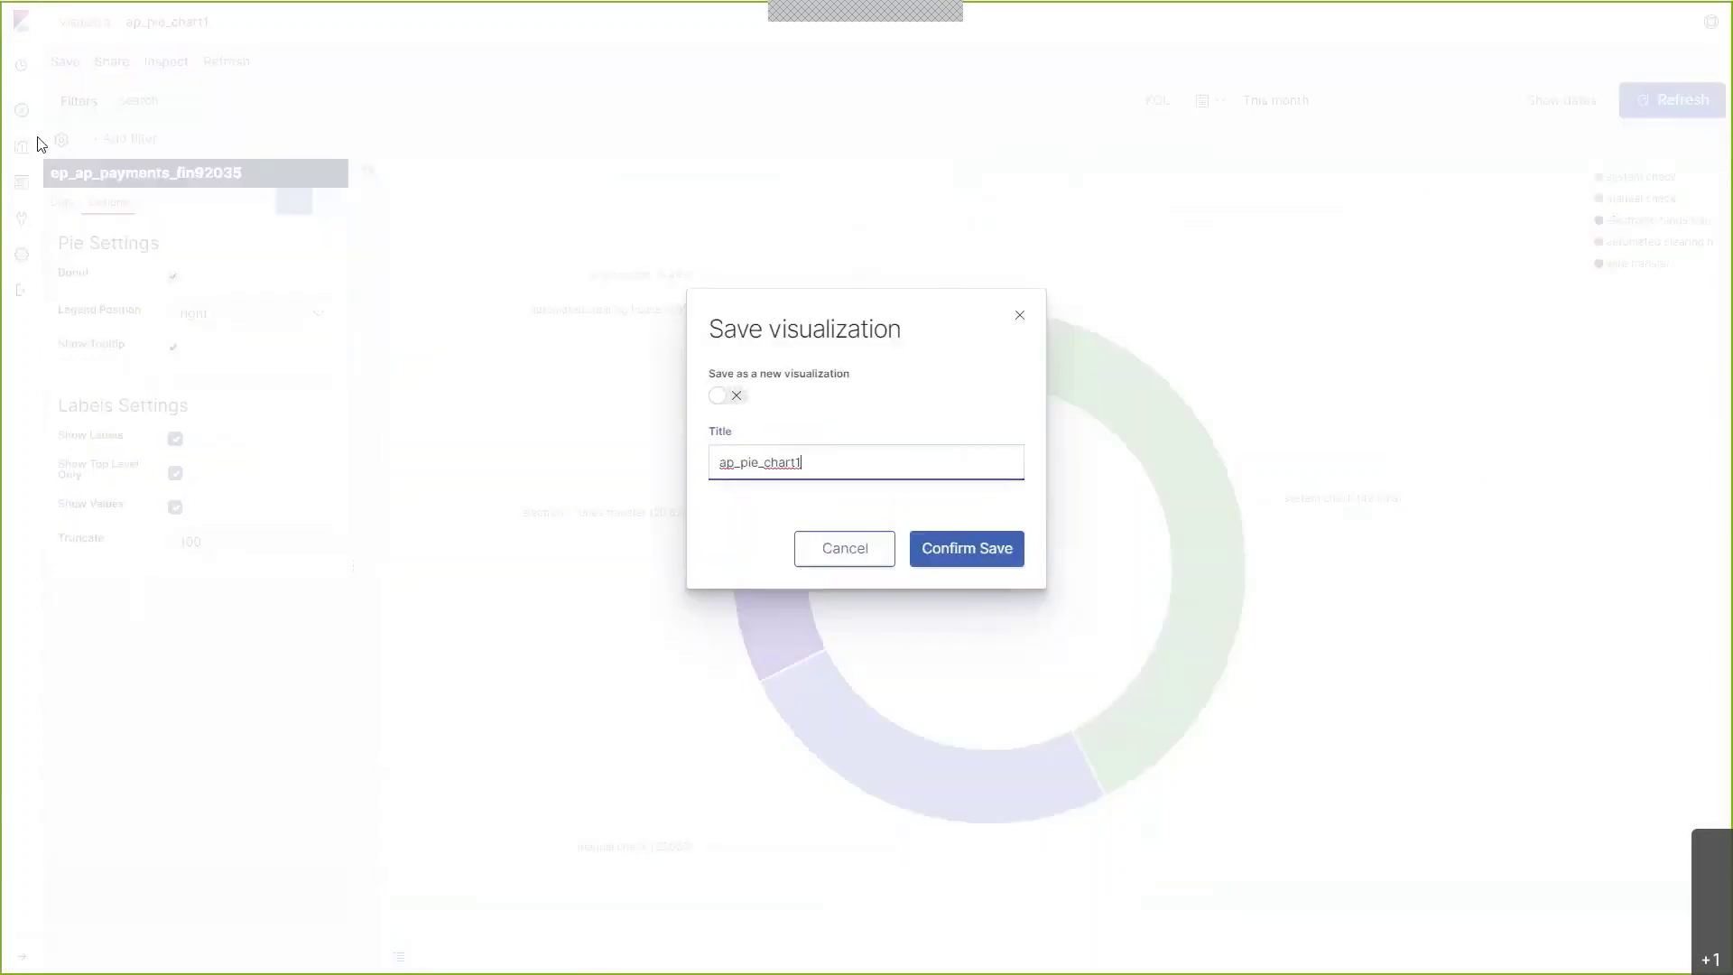
left_click(964, 553)
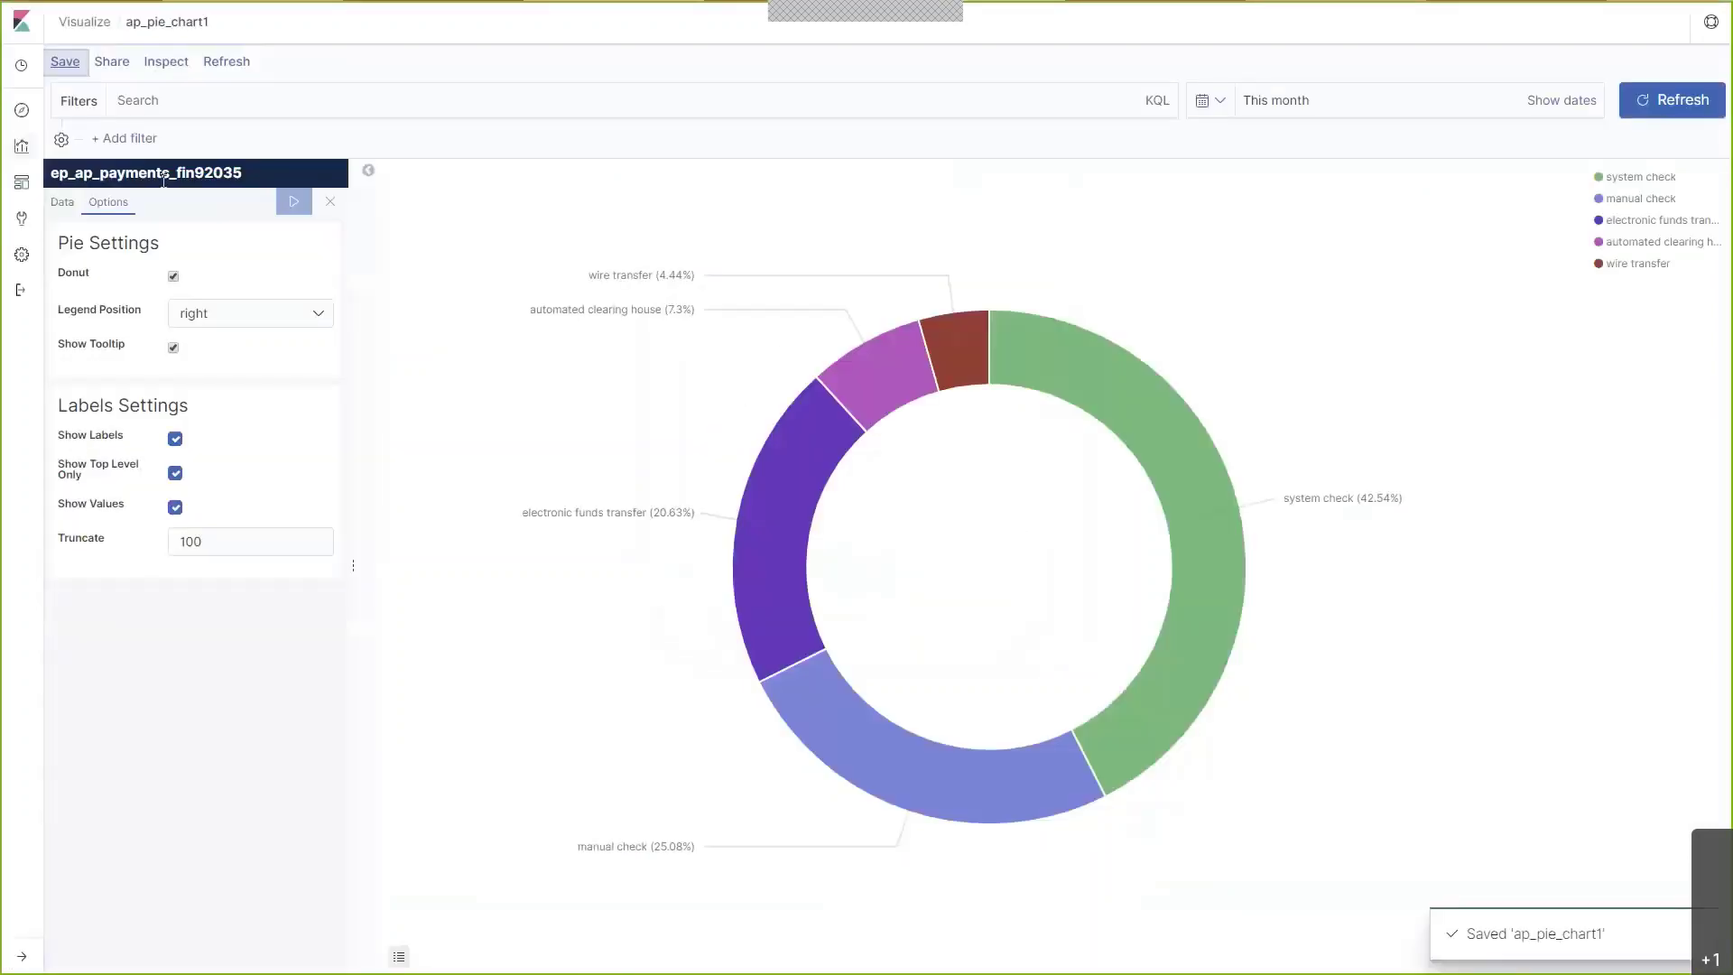
left_click(25, 186)
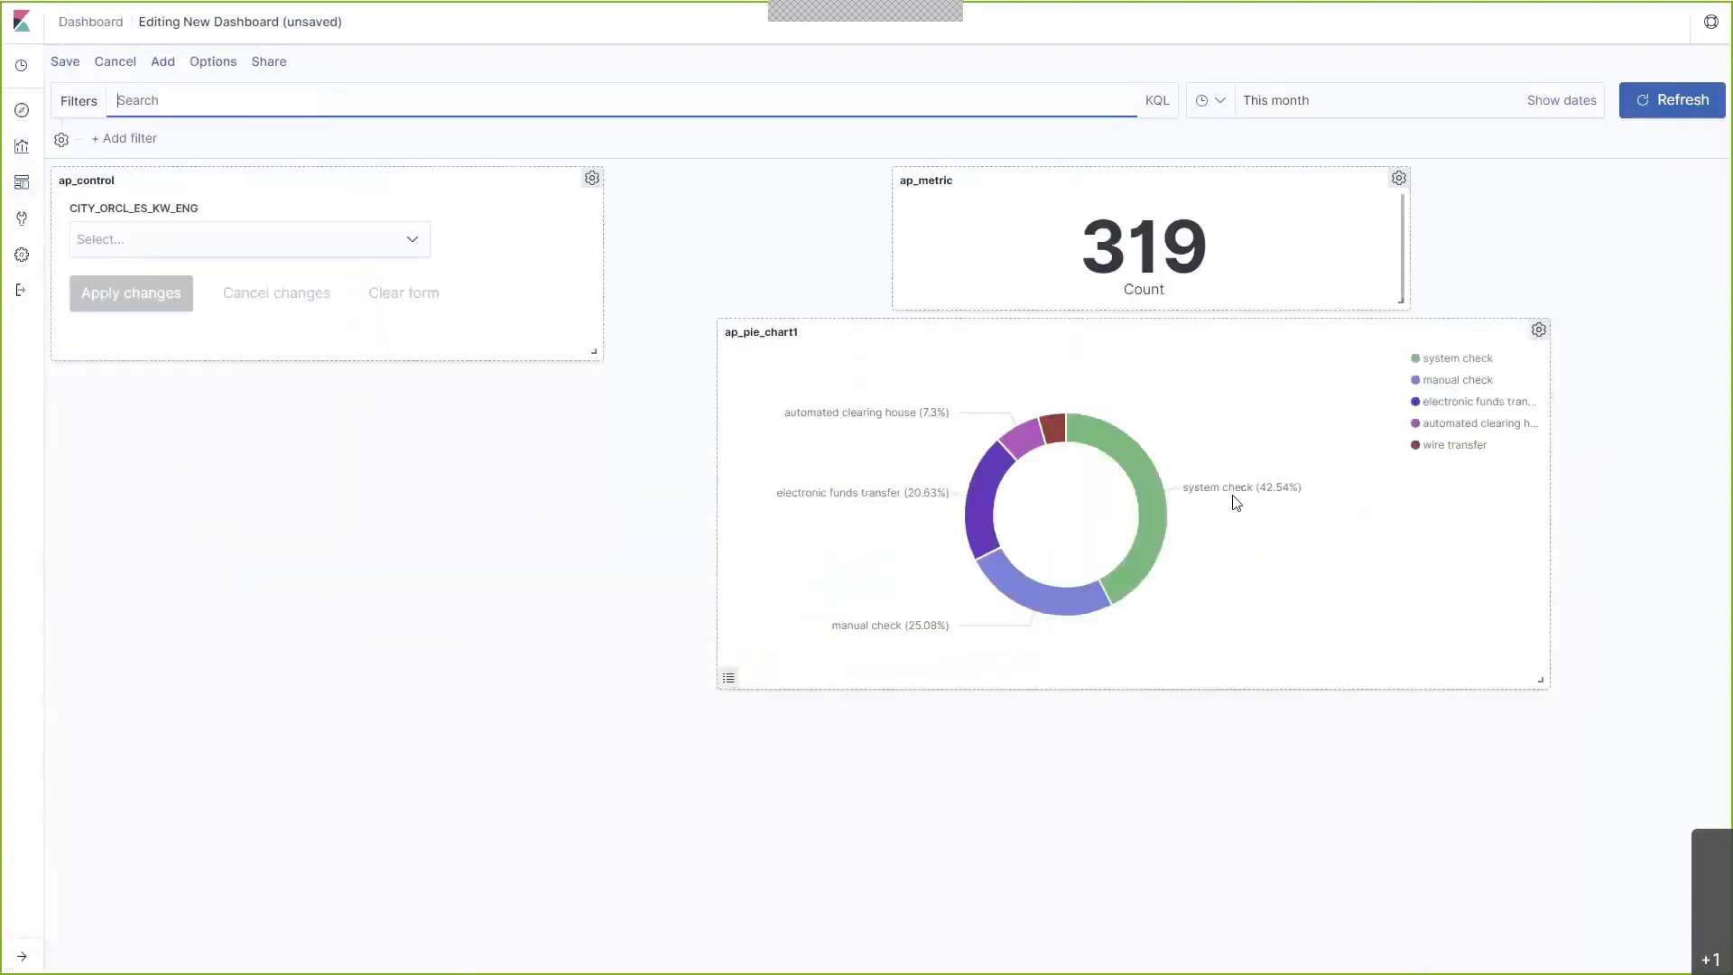
- Select city1 in the CITY_ORCL_ES_KW_ENG control and apply the filter to the dashboard
left_click(413, 245)
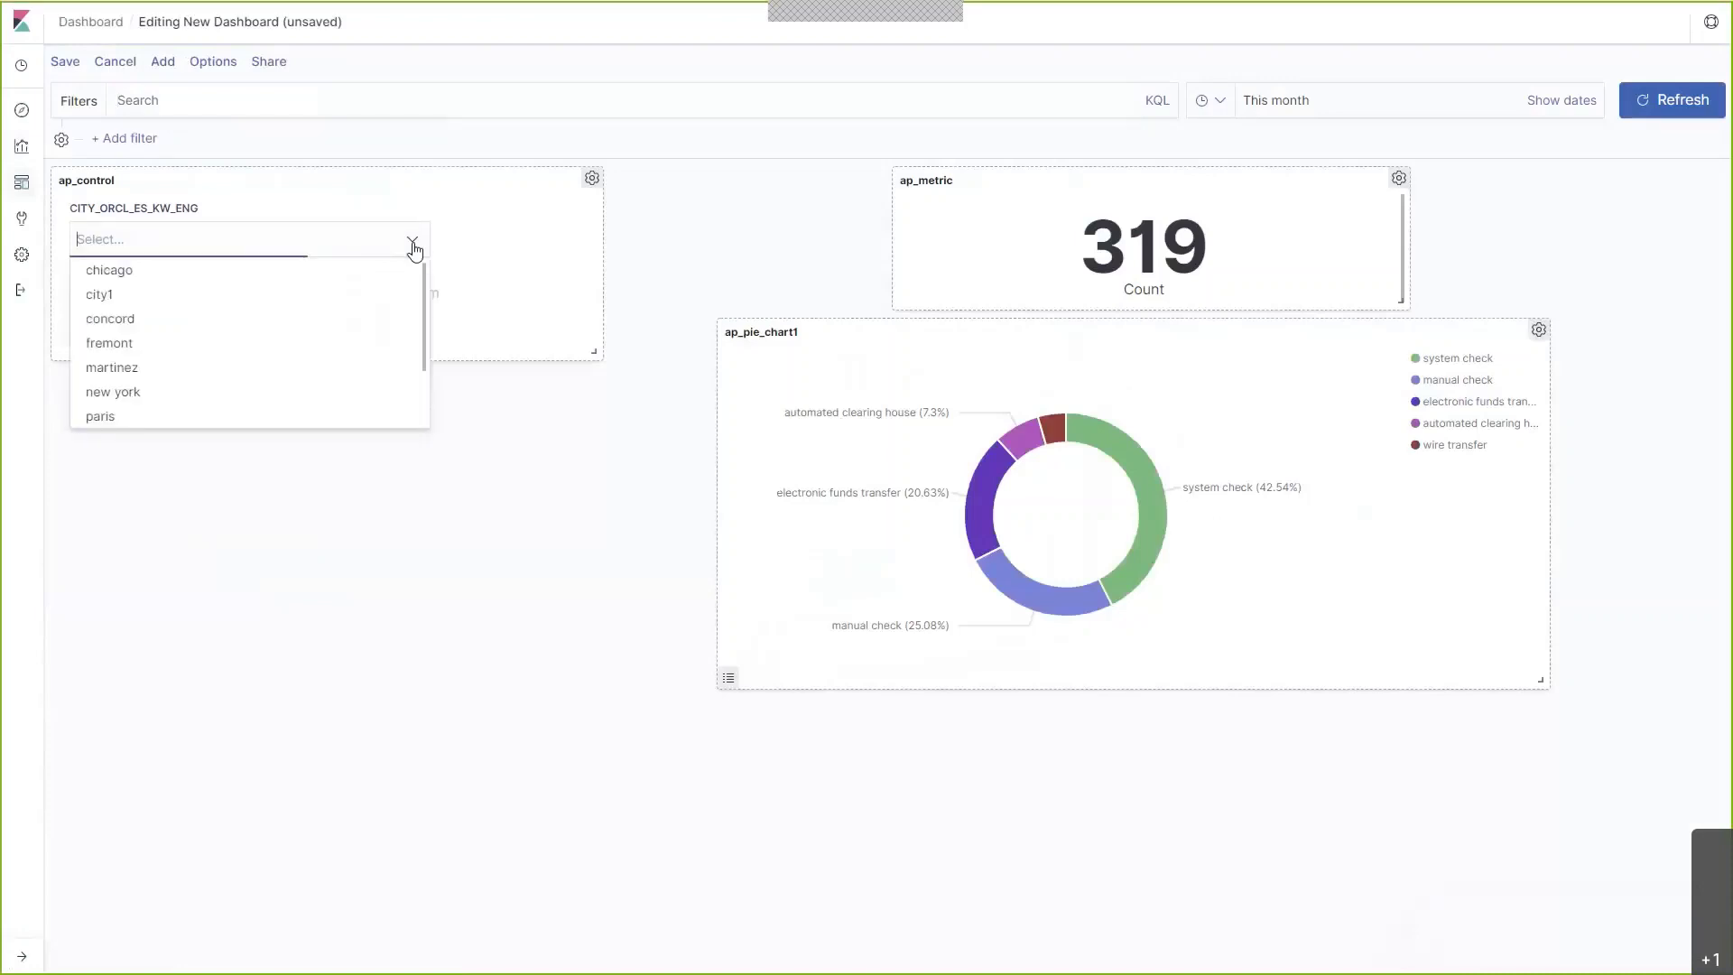
left_click(99, 296)
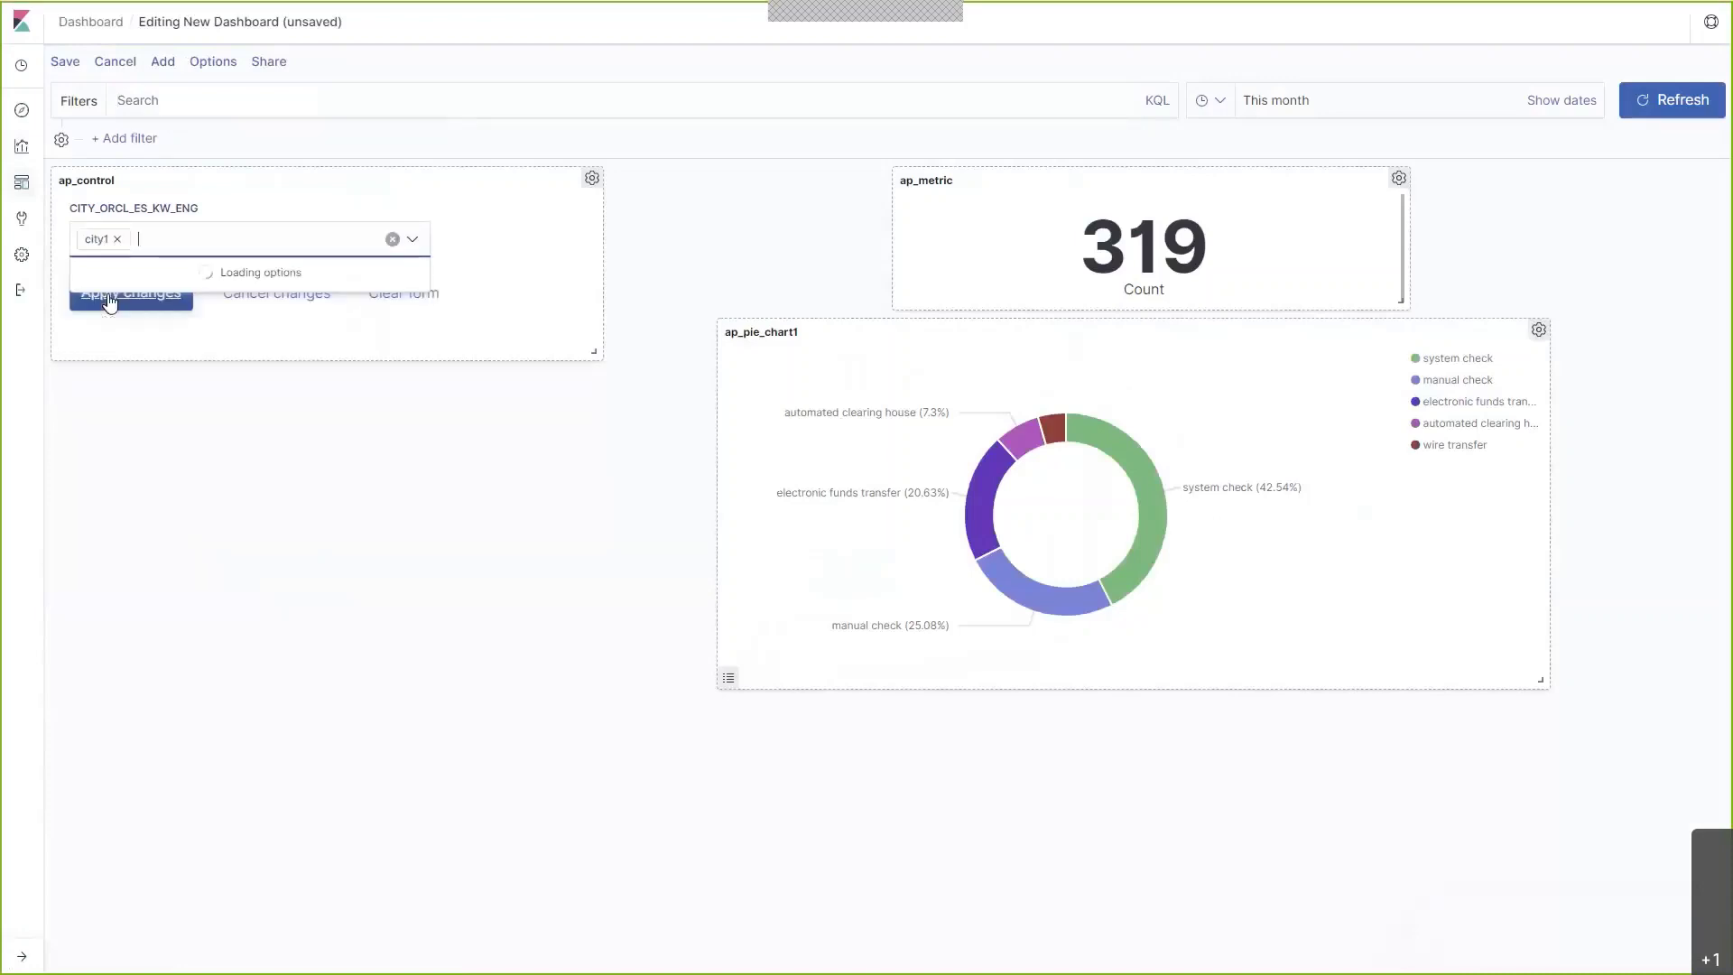
key("Escape")
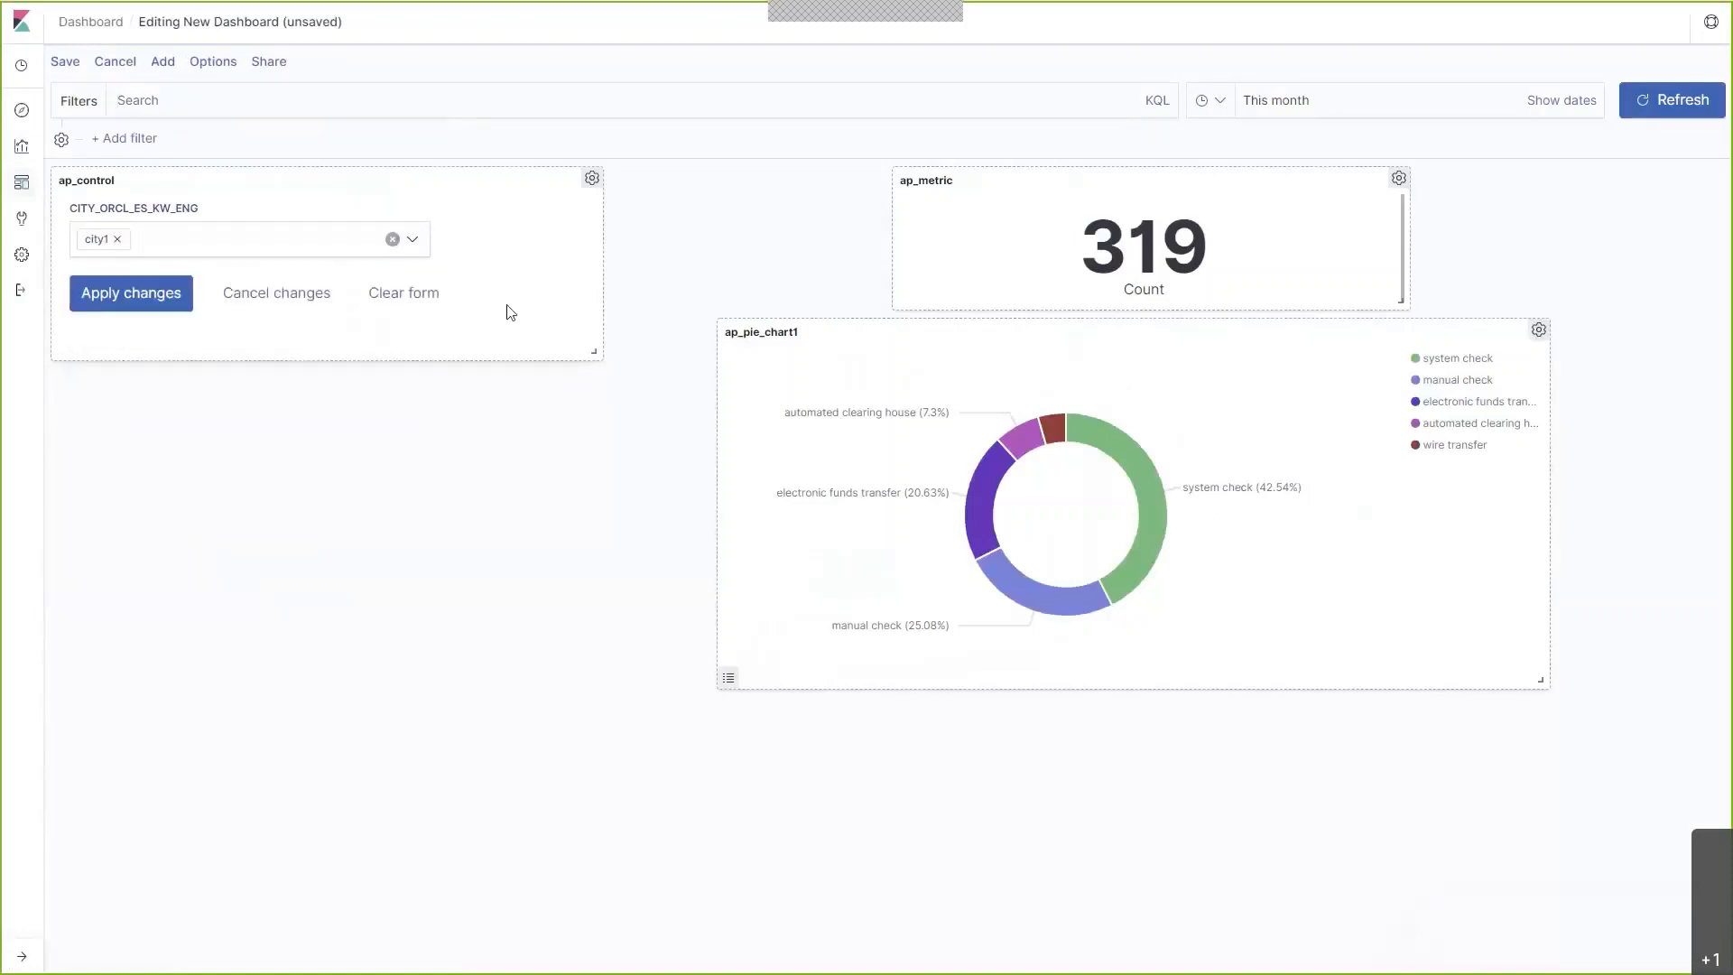
left_click(158, 291)
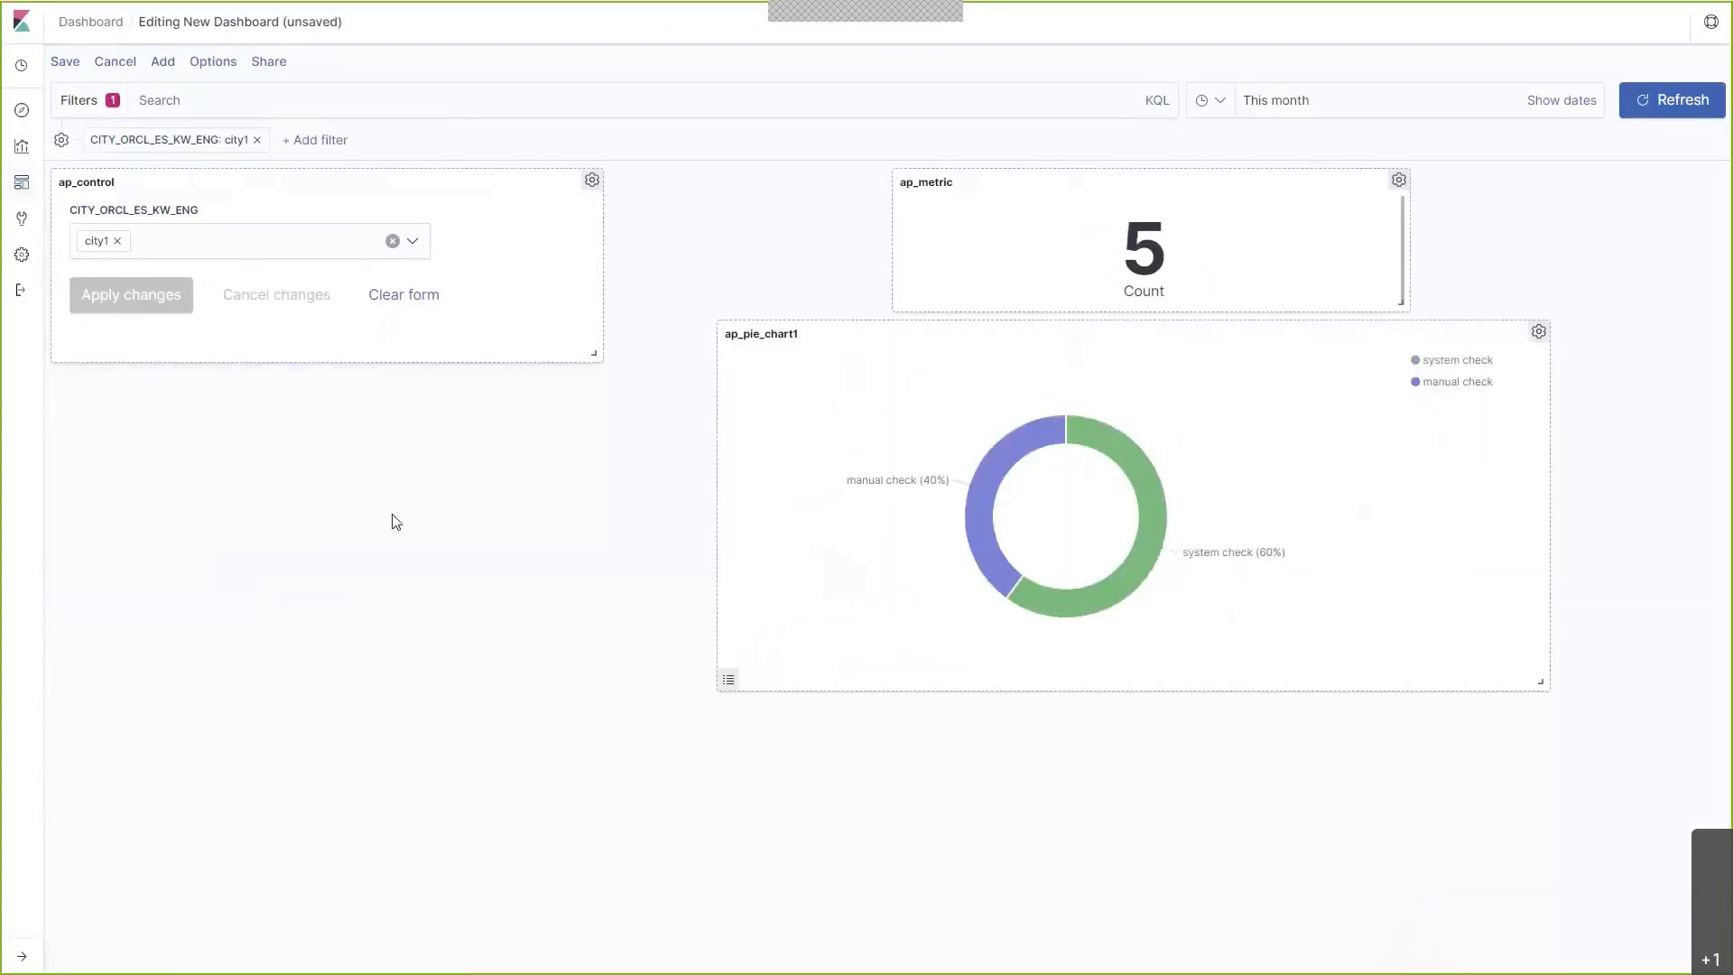
- Shrink the city control panel, line up the count metric and donut chart beside it, and return to Dashboards
left_click_drag(593, 352, 457, 330)
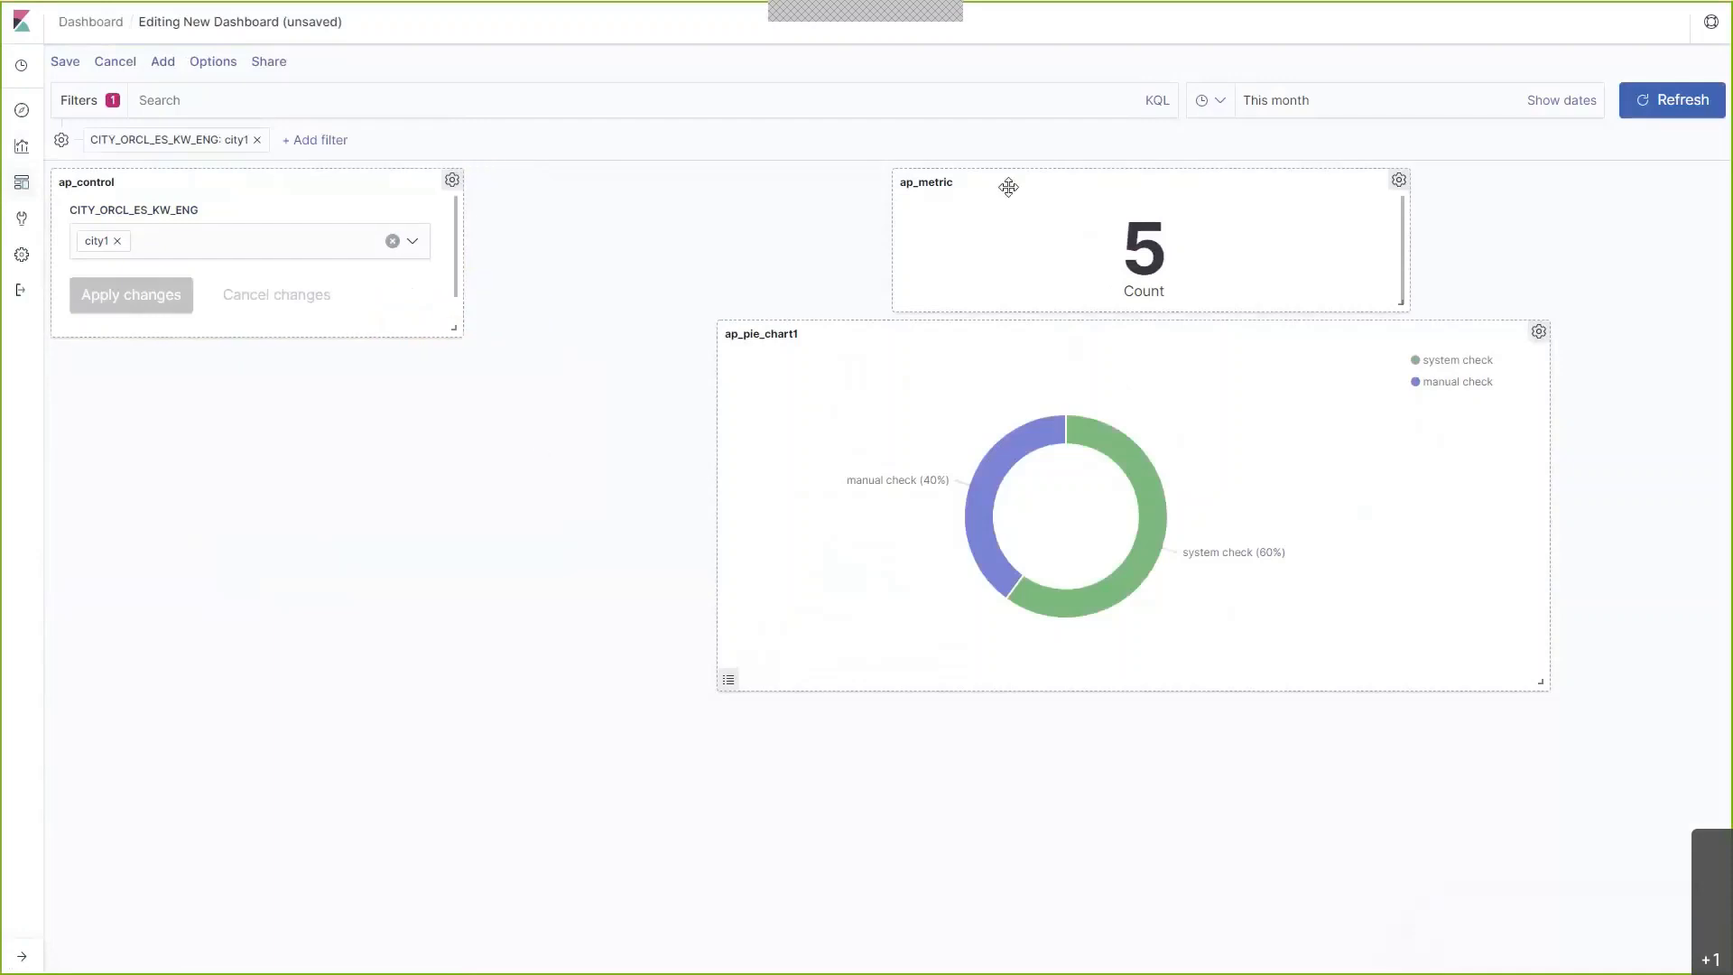
left_click_drag(1009, 185, 643, 191)
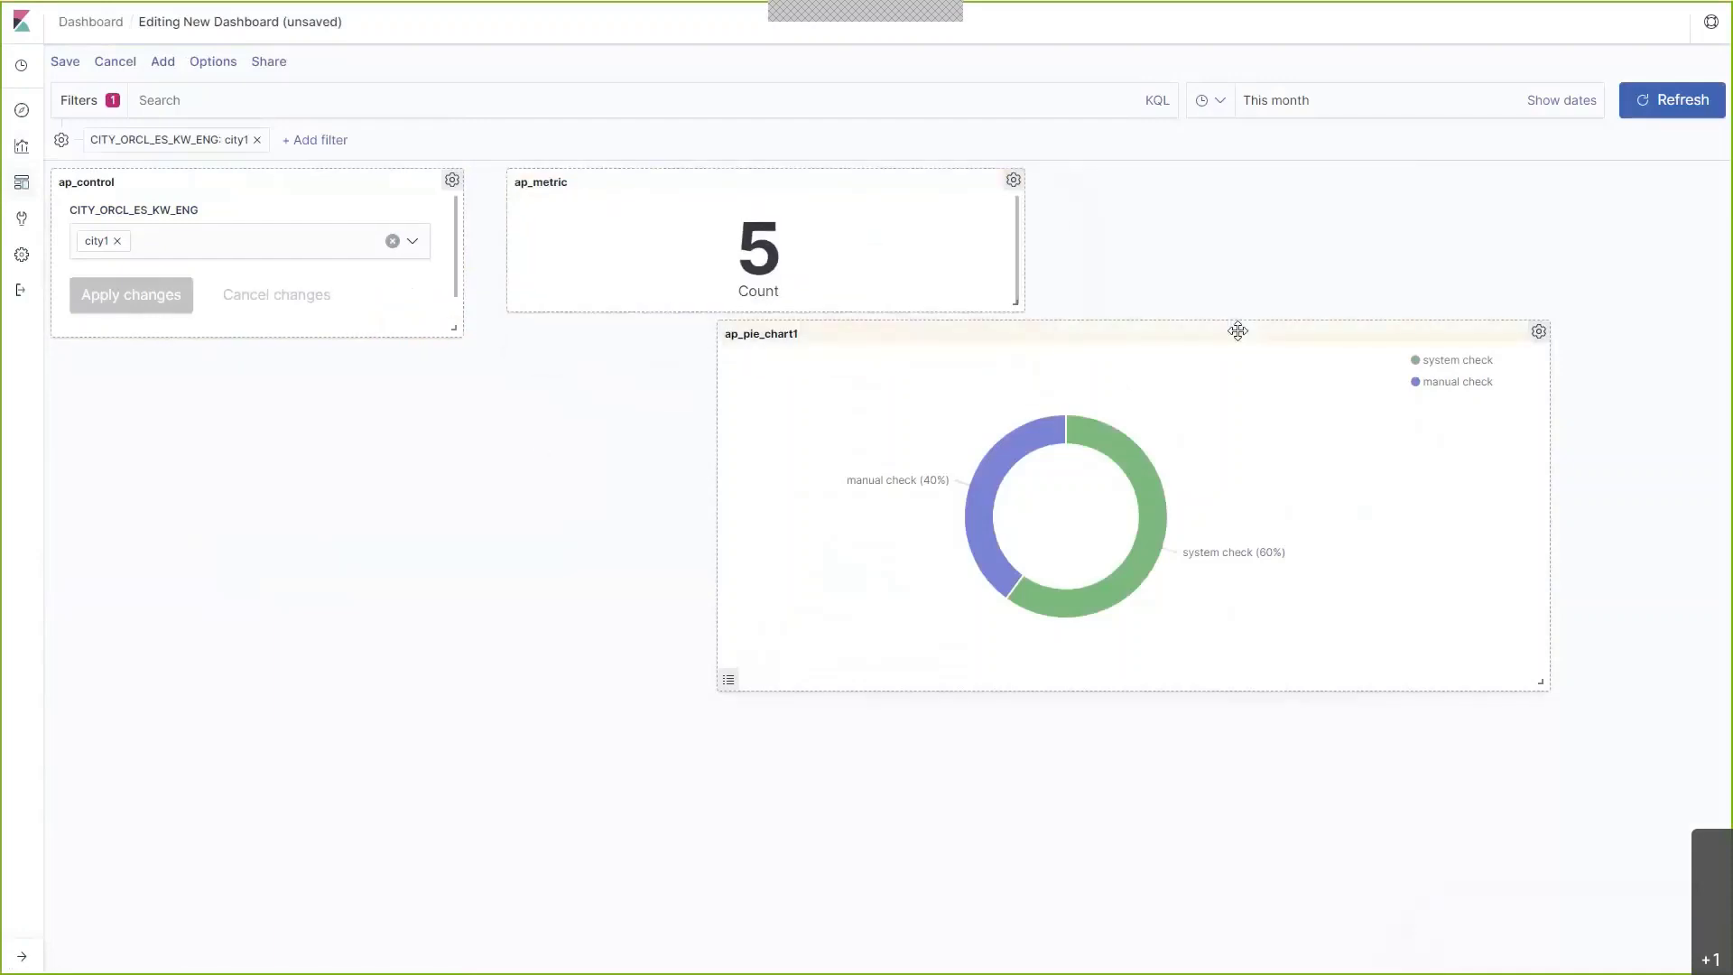
left_click_drag(1219, 332, 980, 331)
left_click_drag(880, 178, 991, 176)
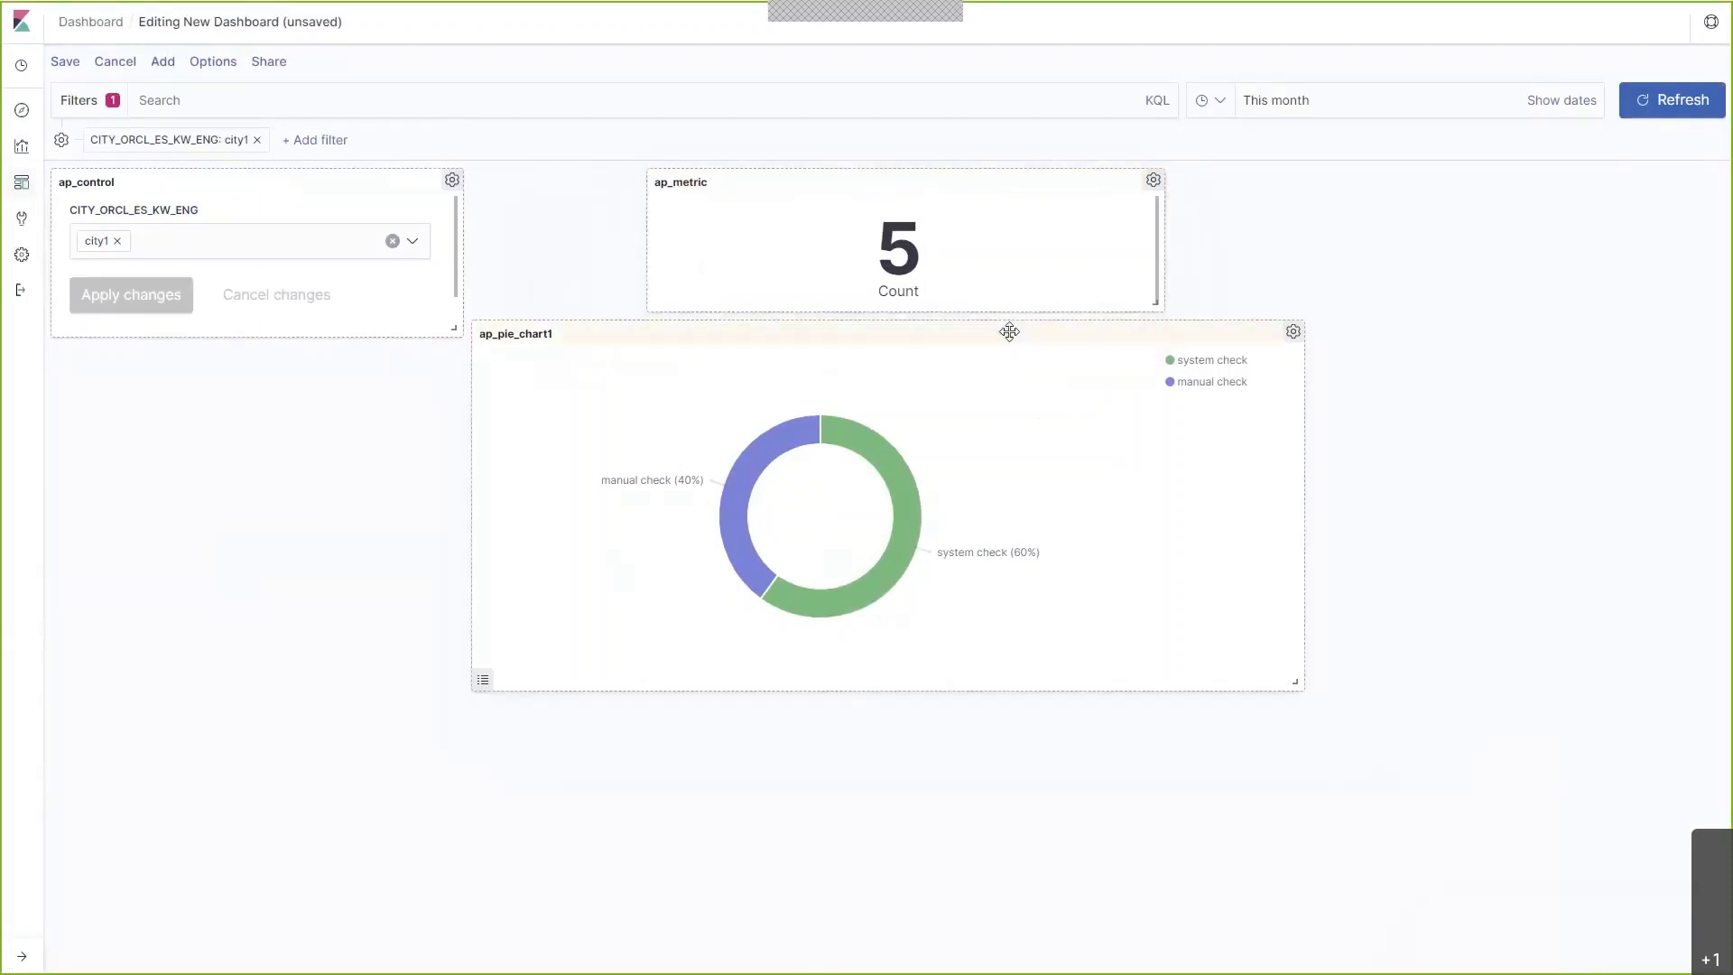
left_click_drag(1010, 331, 1046, 331)
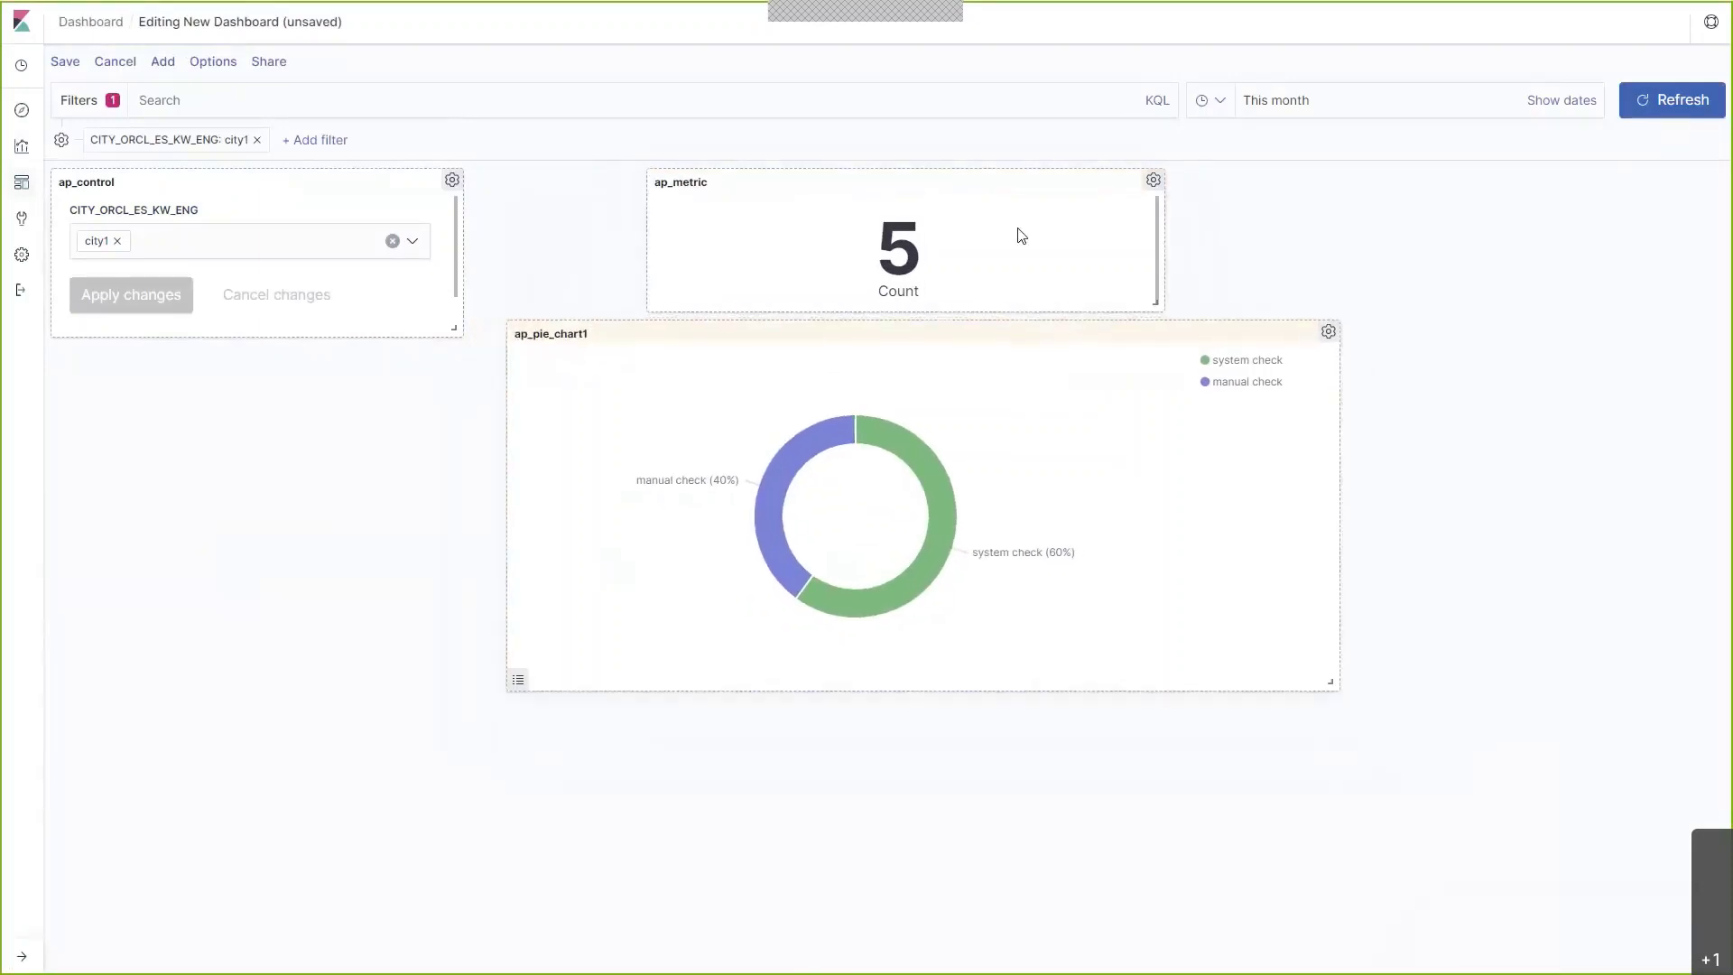
left_click_drag(975, 177, 1017, 178)
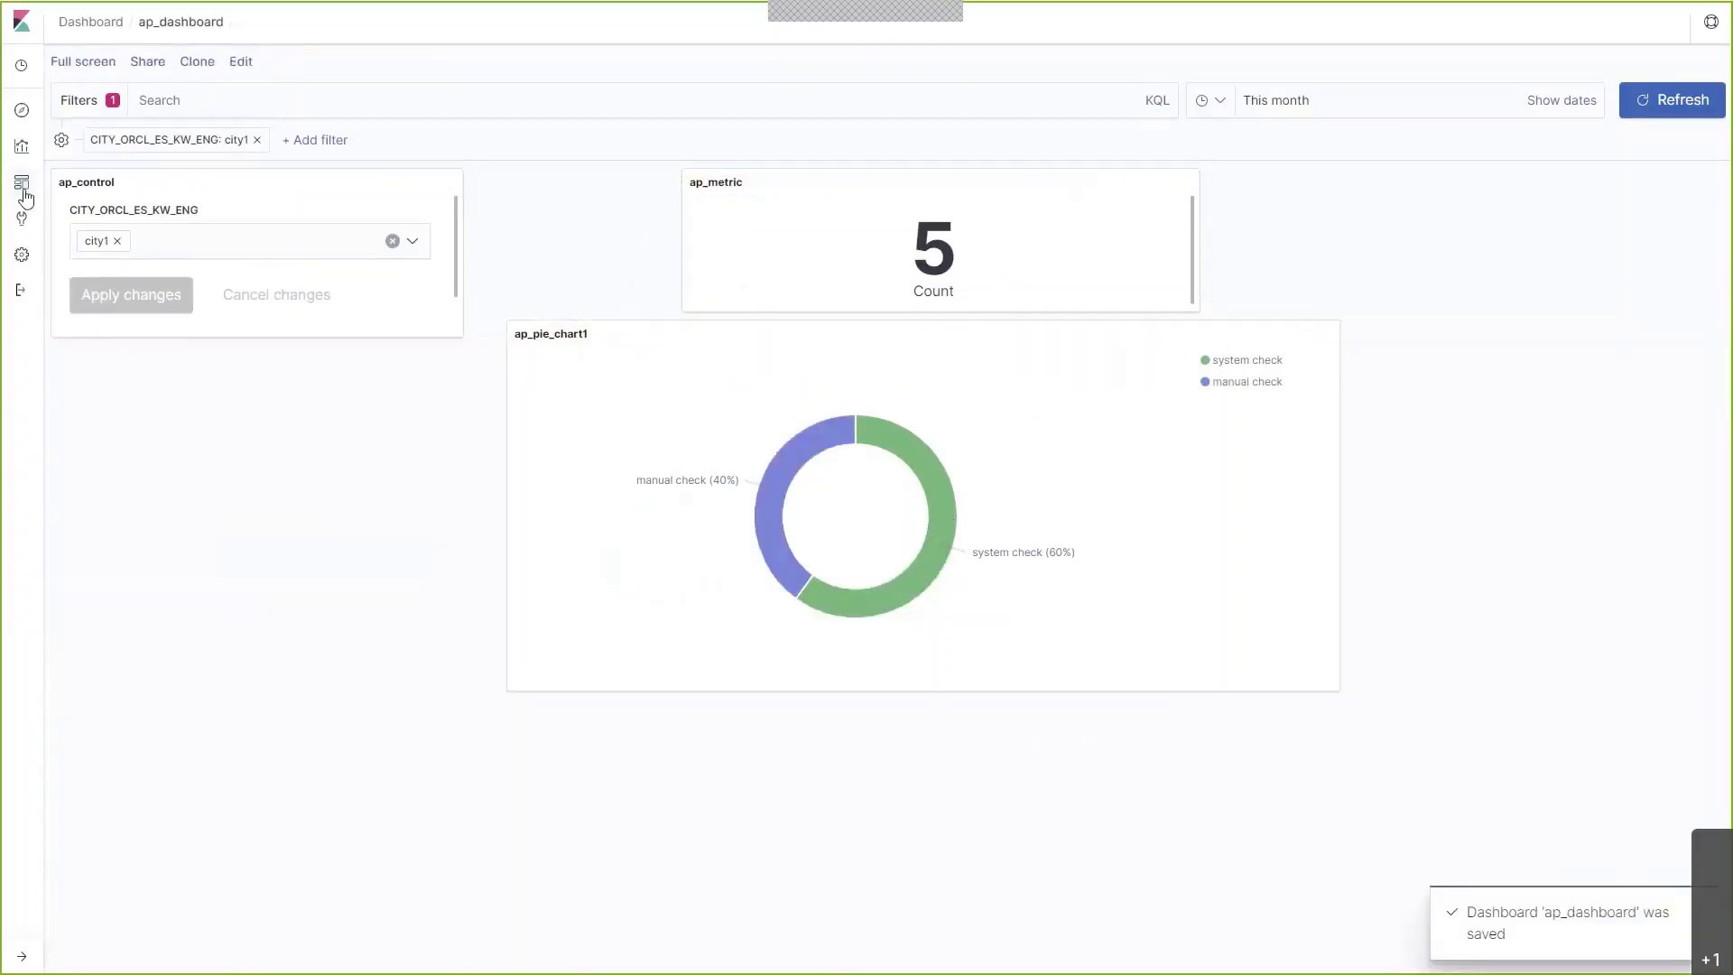
left_click(22, 185)
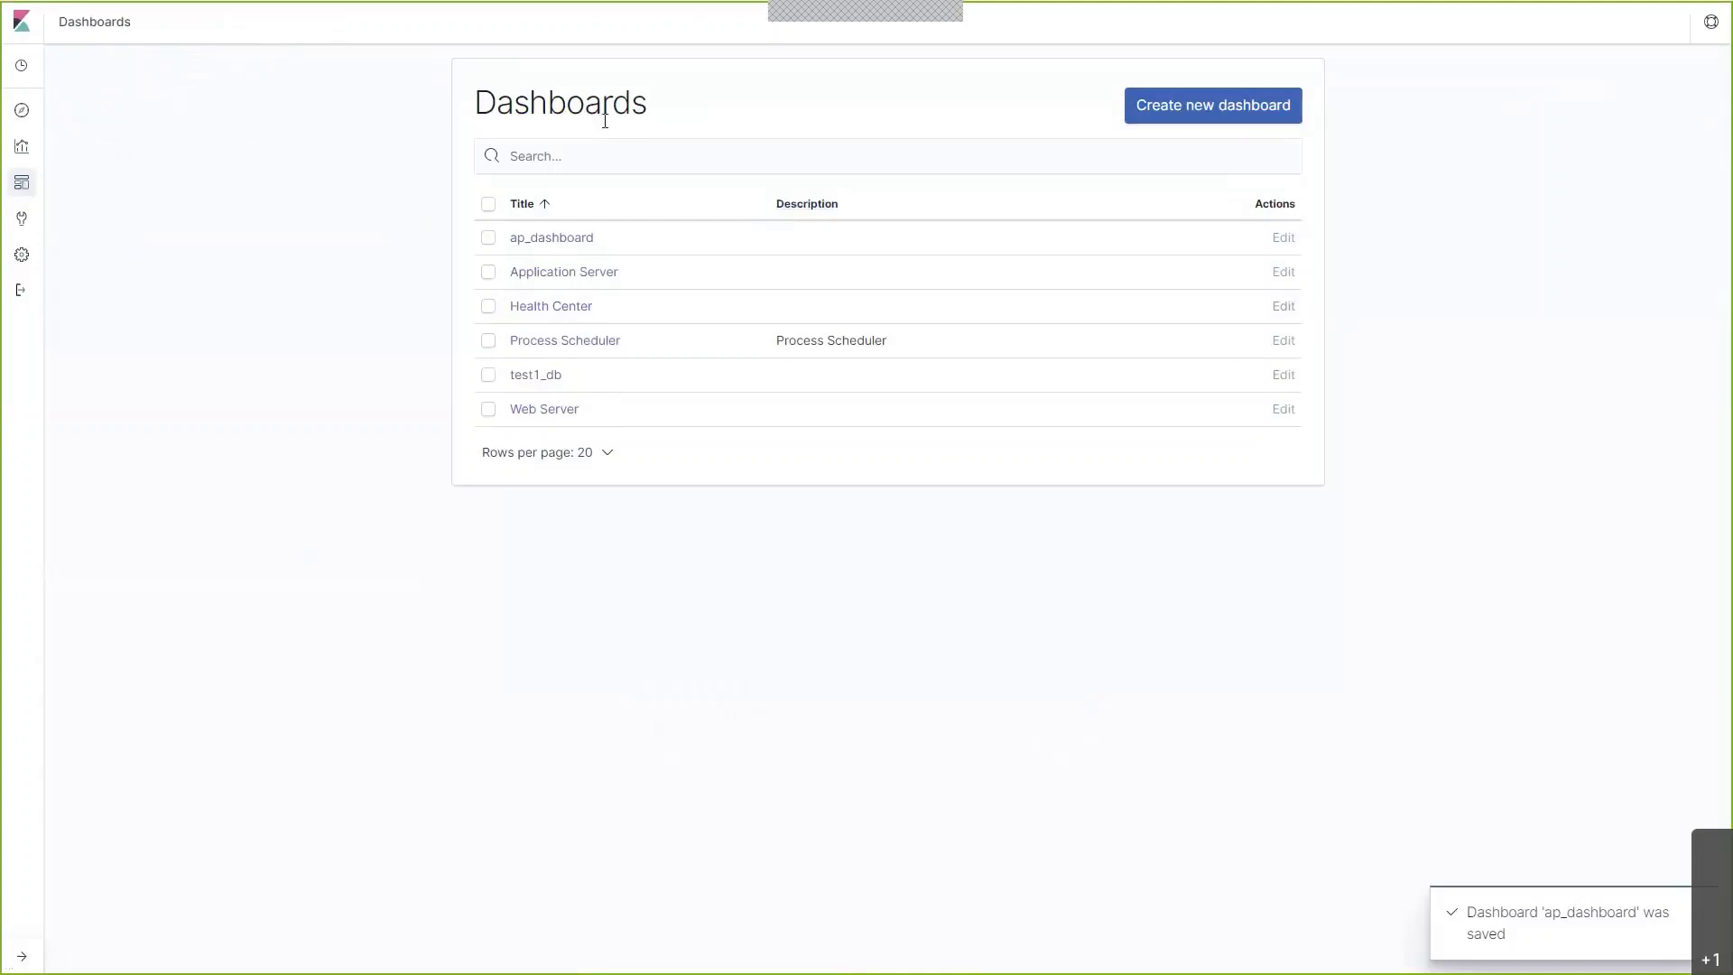
- Open ap_dashboard, which shows the city1-filtered count of 5 and a two-slice donut
left_click(559, 239)
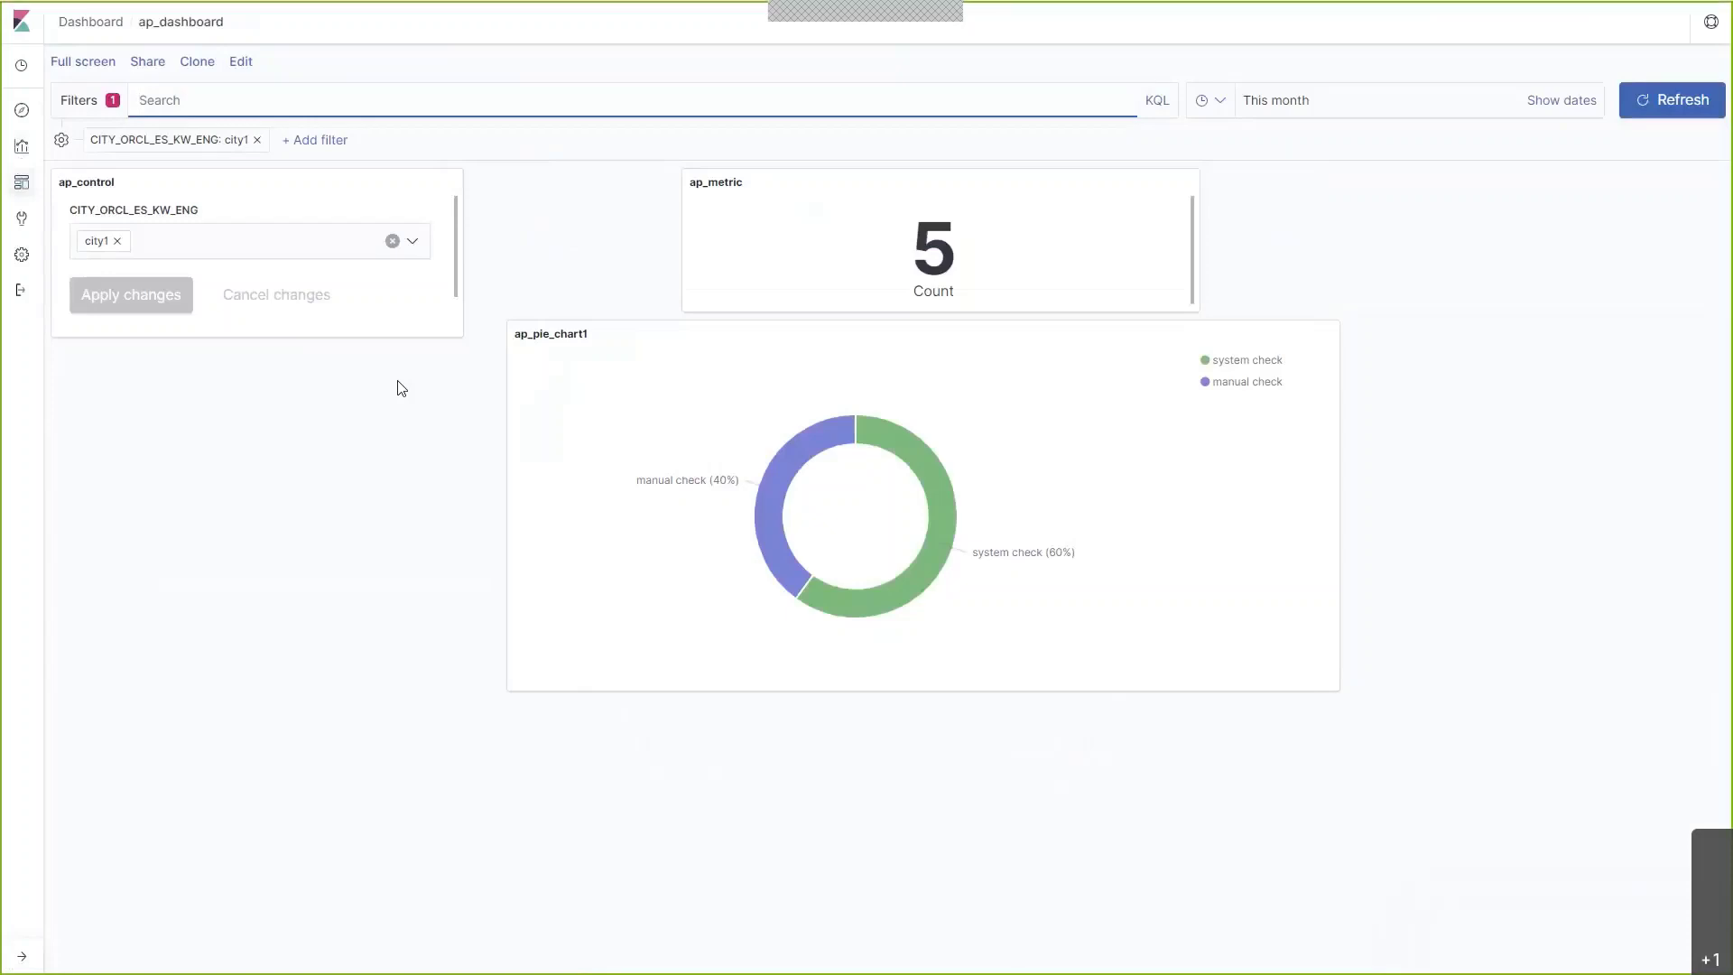
- Remove the CITY_ORCL_ES_KW_ENG: city1 filter and re-save ap_dashboard
left_click(242, 62)
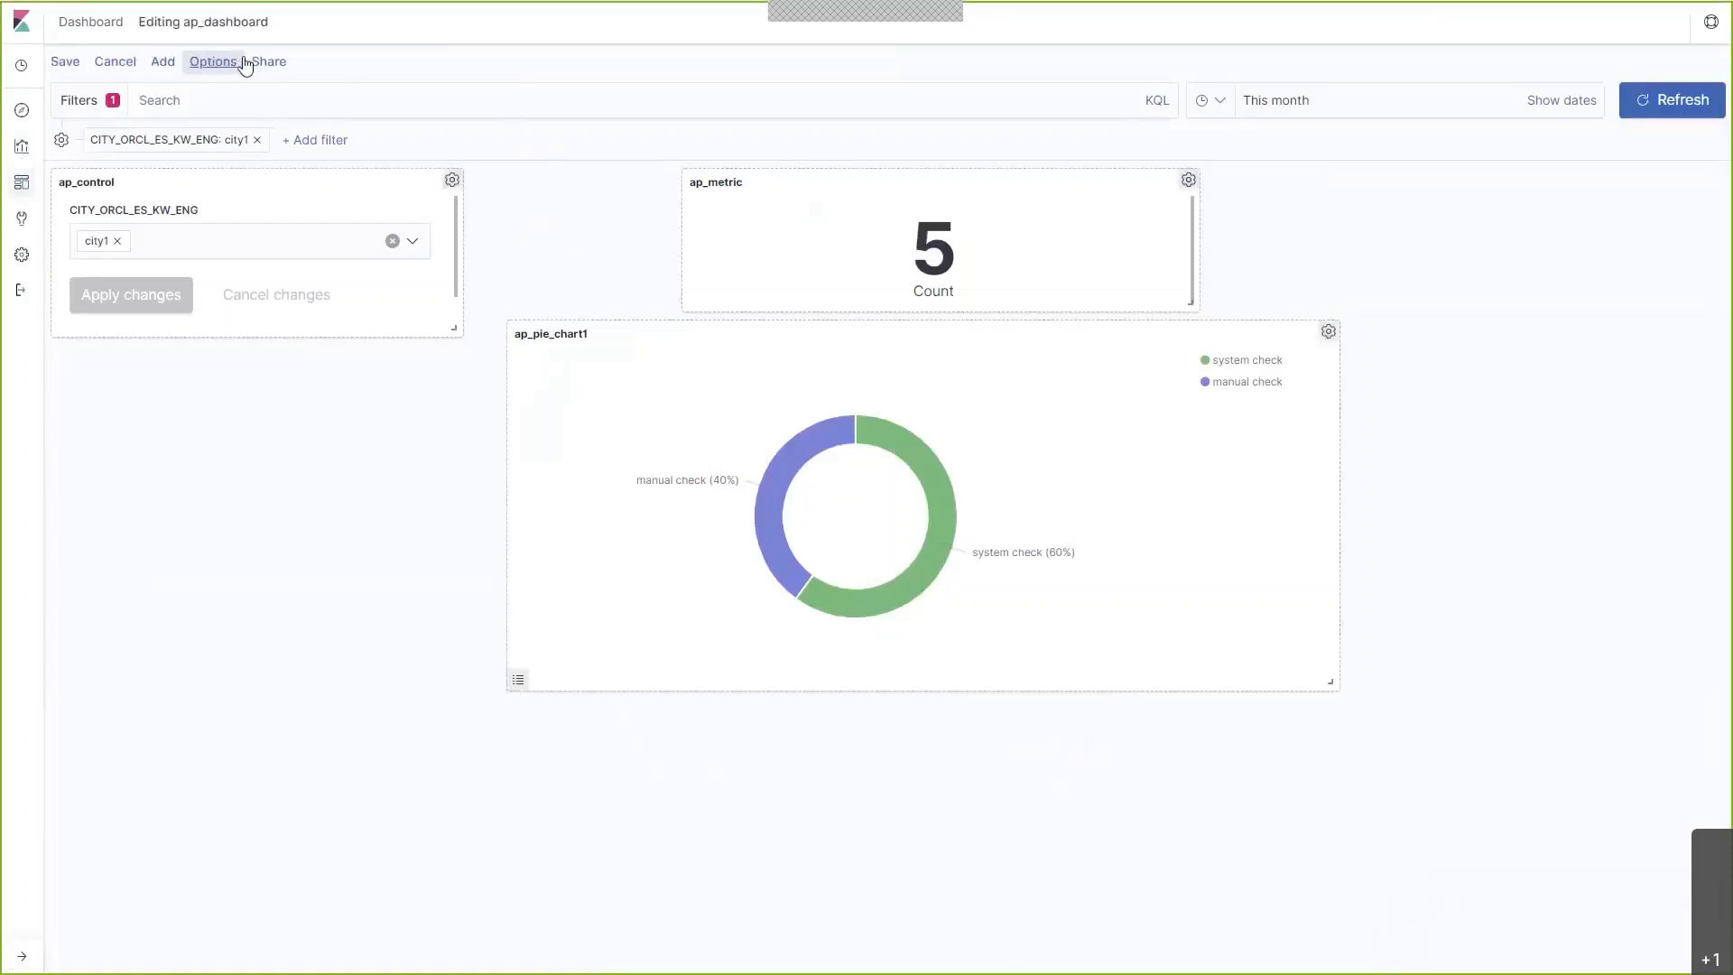
left_click(258, 140)
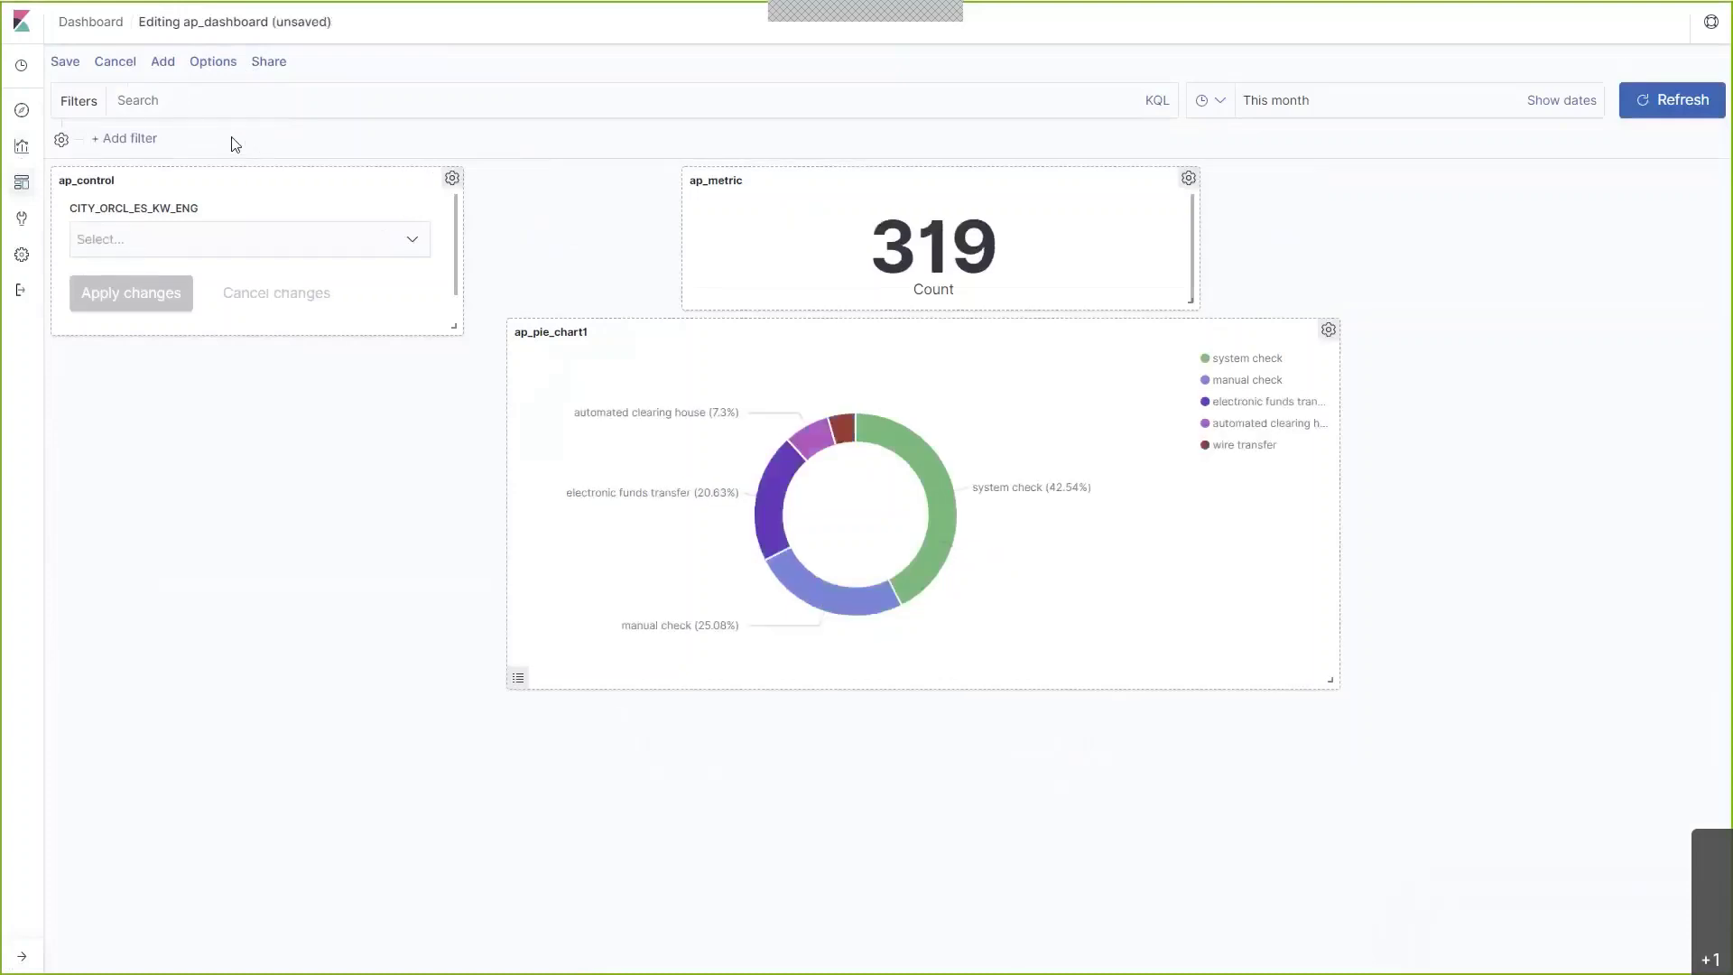
left_click(65, 61)
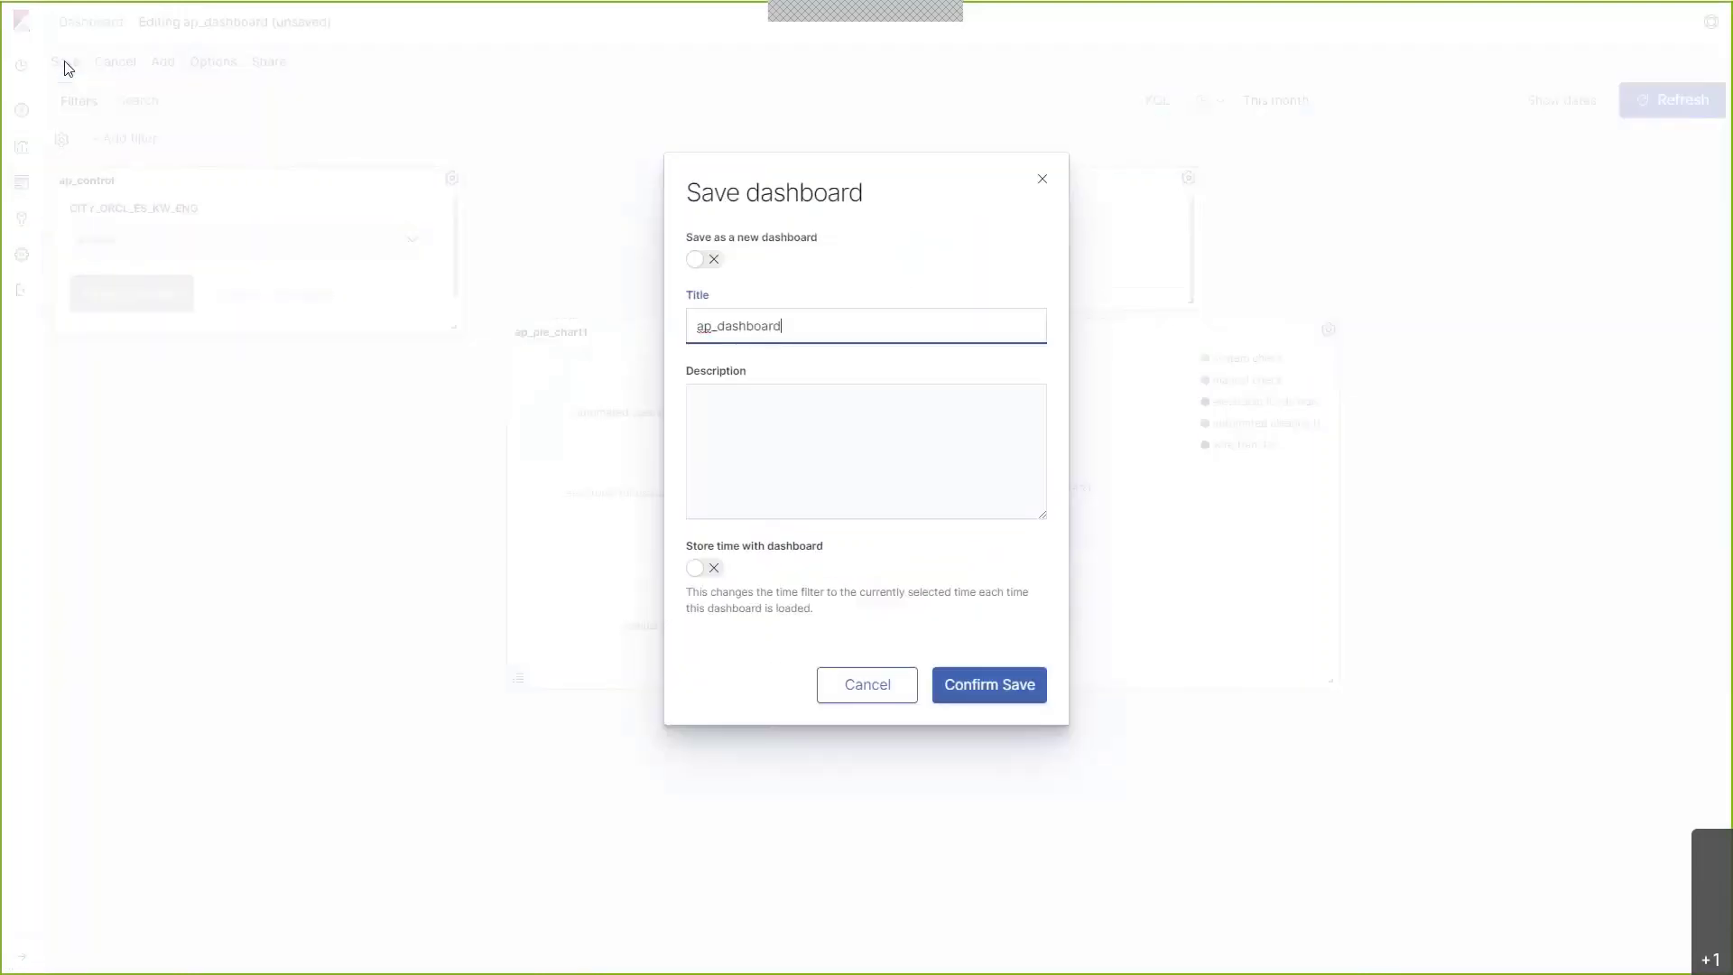
left_click(1000, 686)
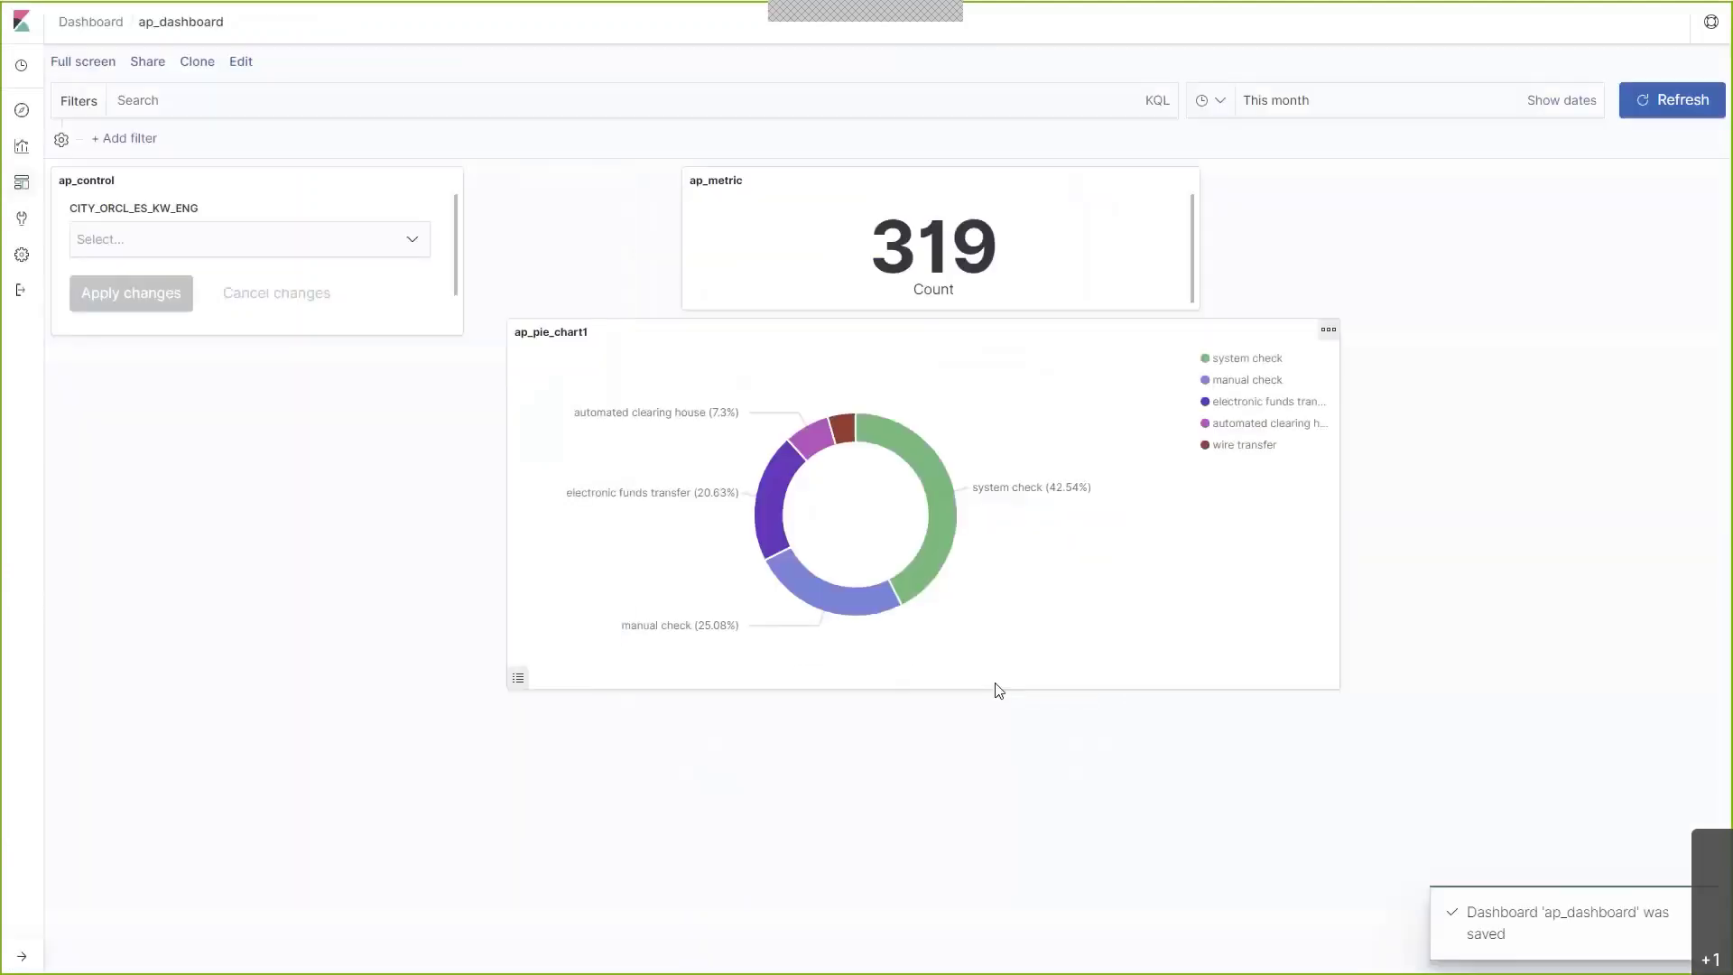
- Reopen ap_dashboard and filter the city control to san francisco
left_click(20, 185)
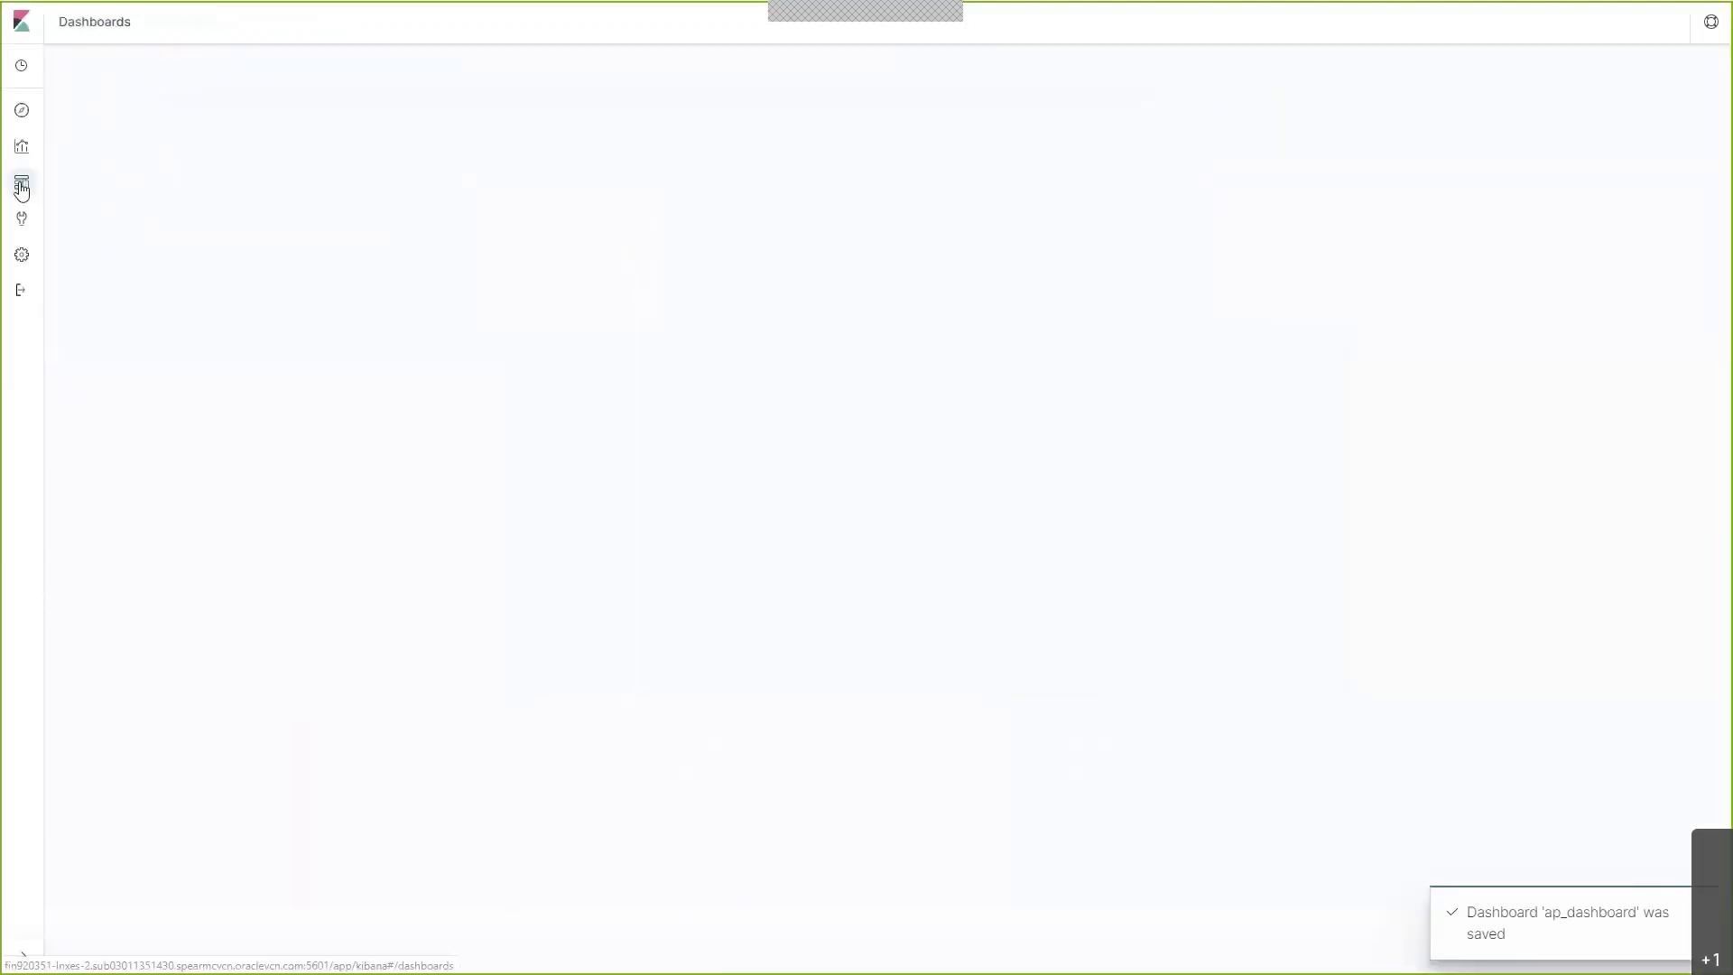
left_click(565, 245)
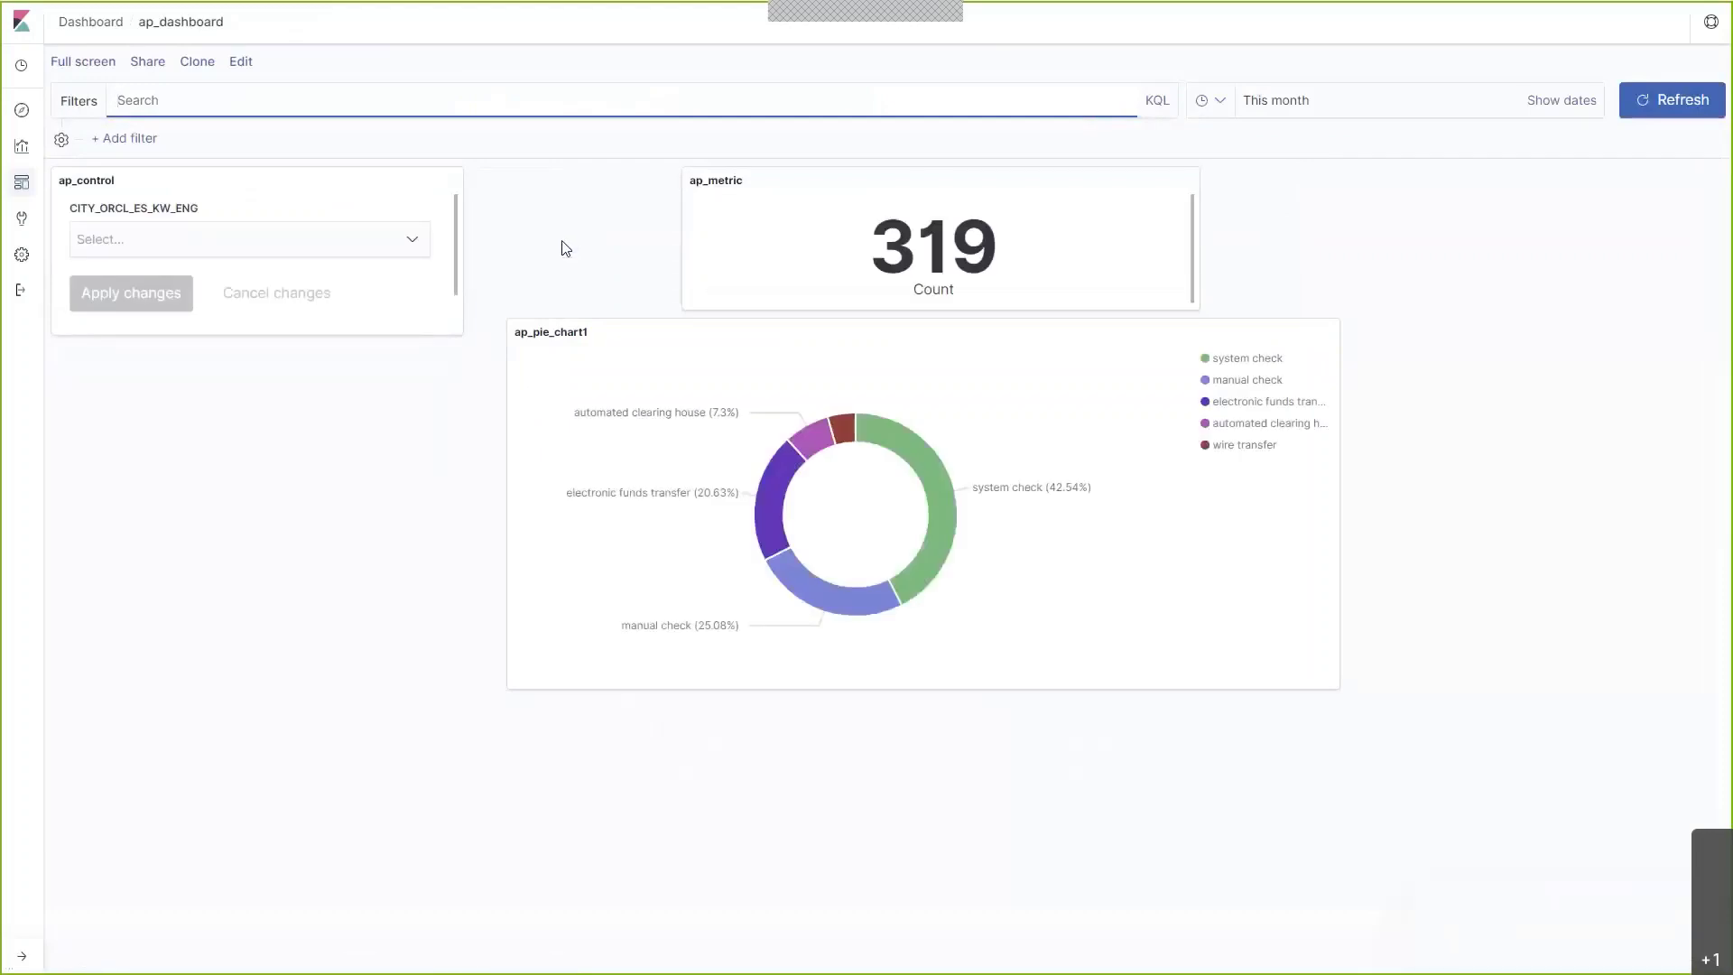
left_click(412, 240)
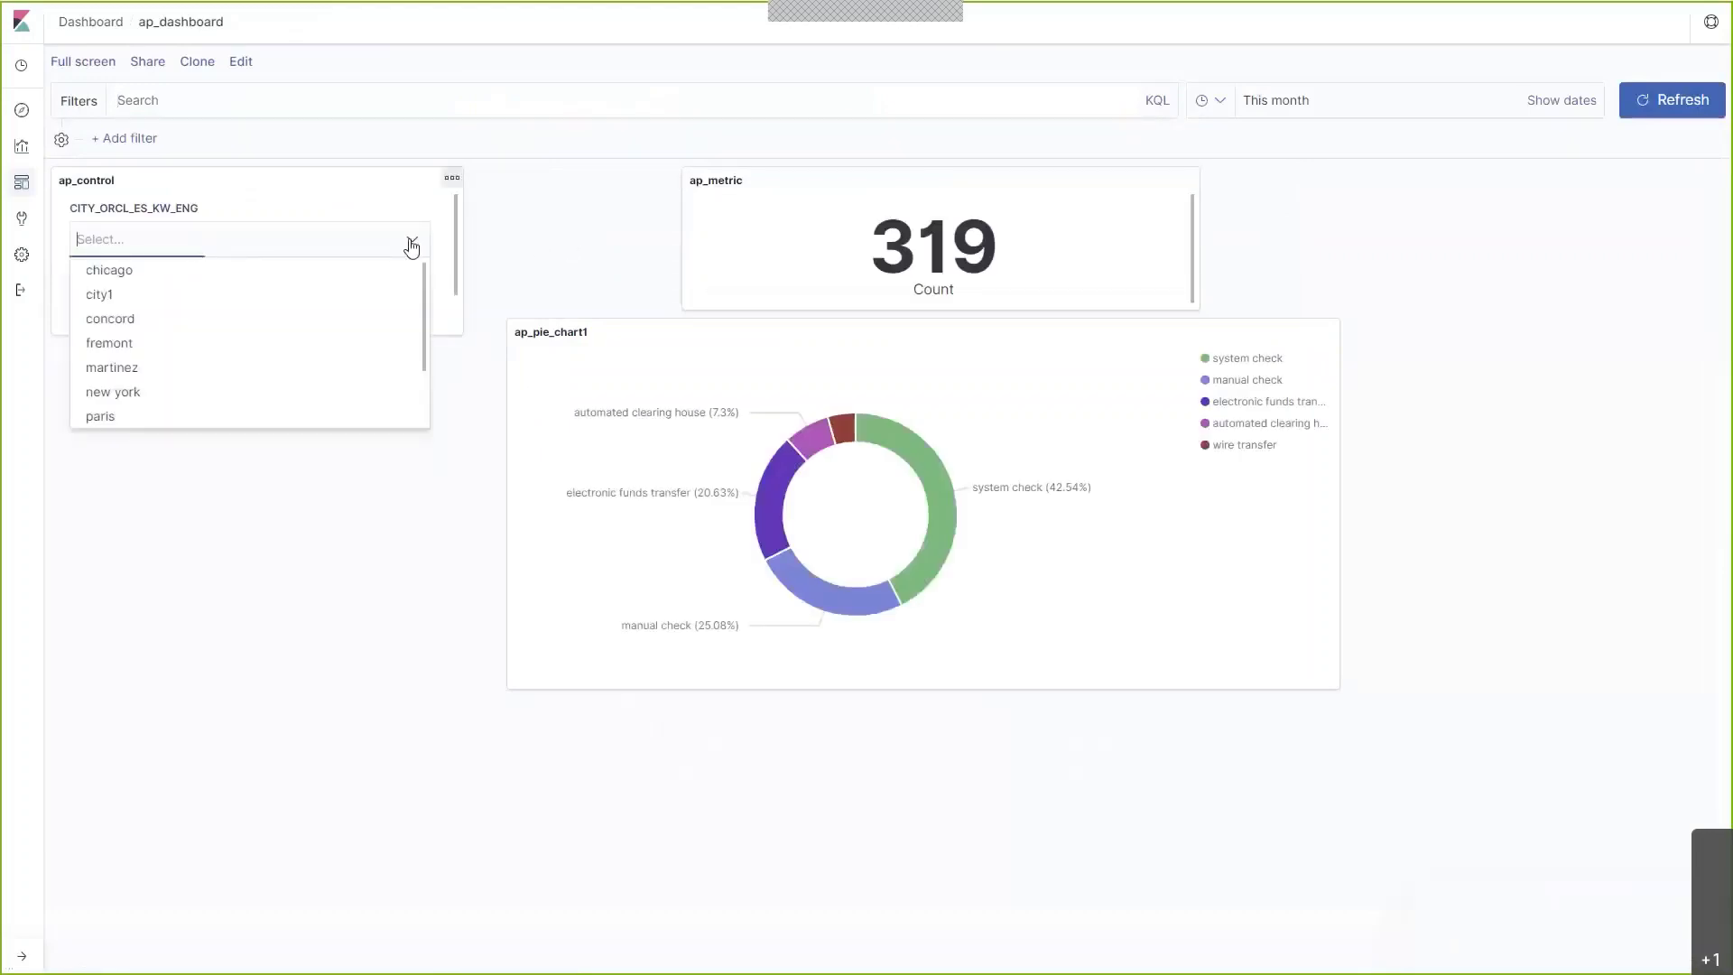
scroll(116, 371, "down", 1)
left_click(129, 392)
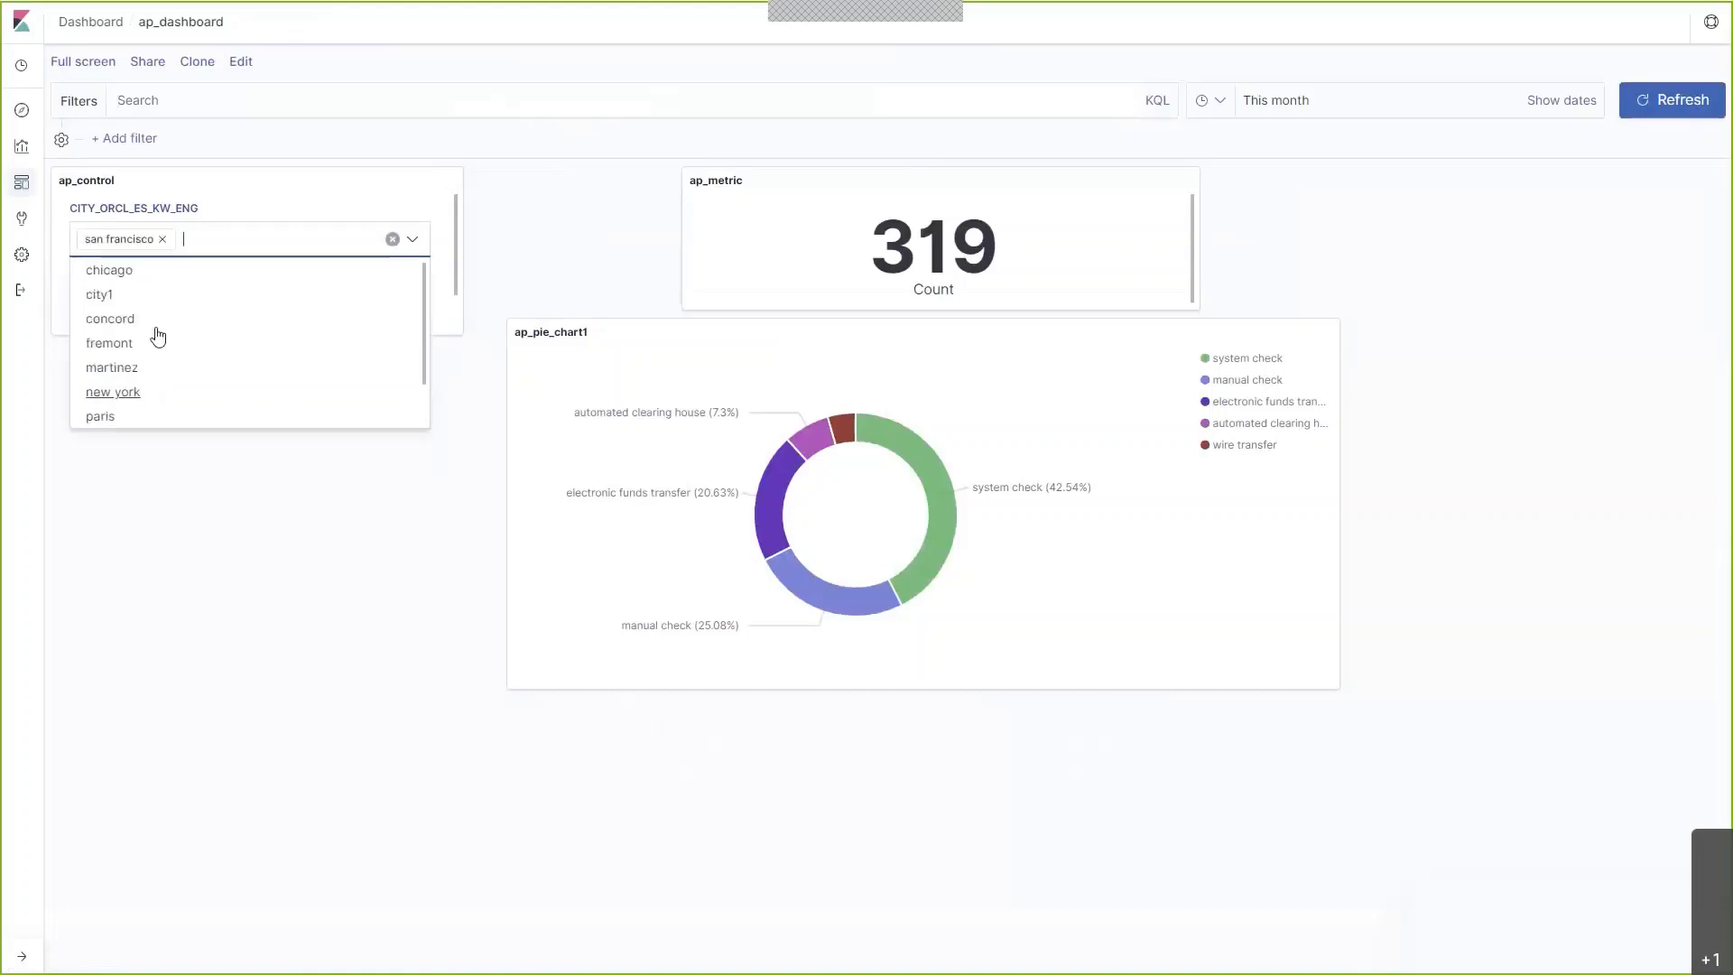
left_click(225, 453)
left_click(140, 298)
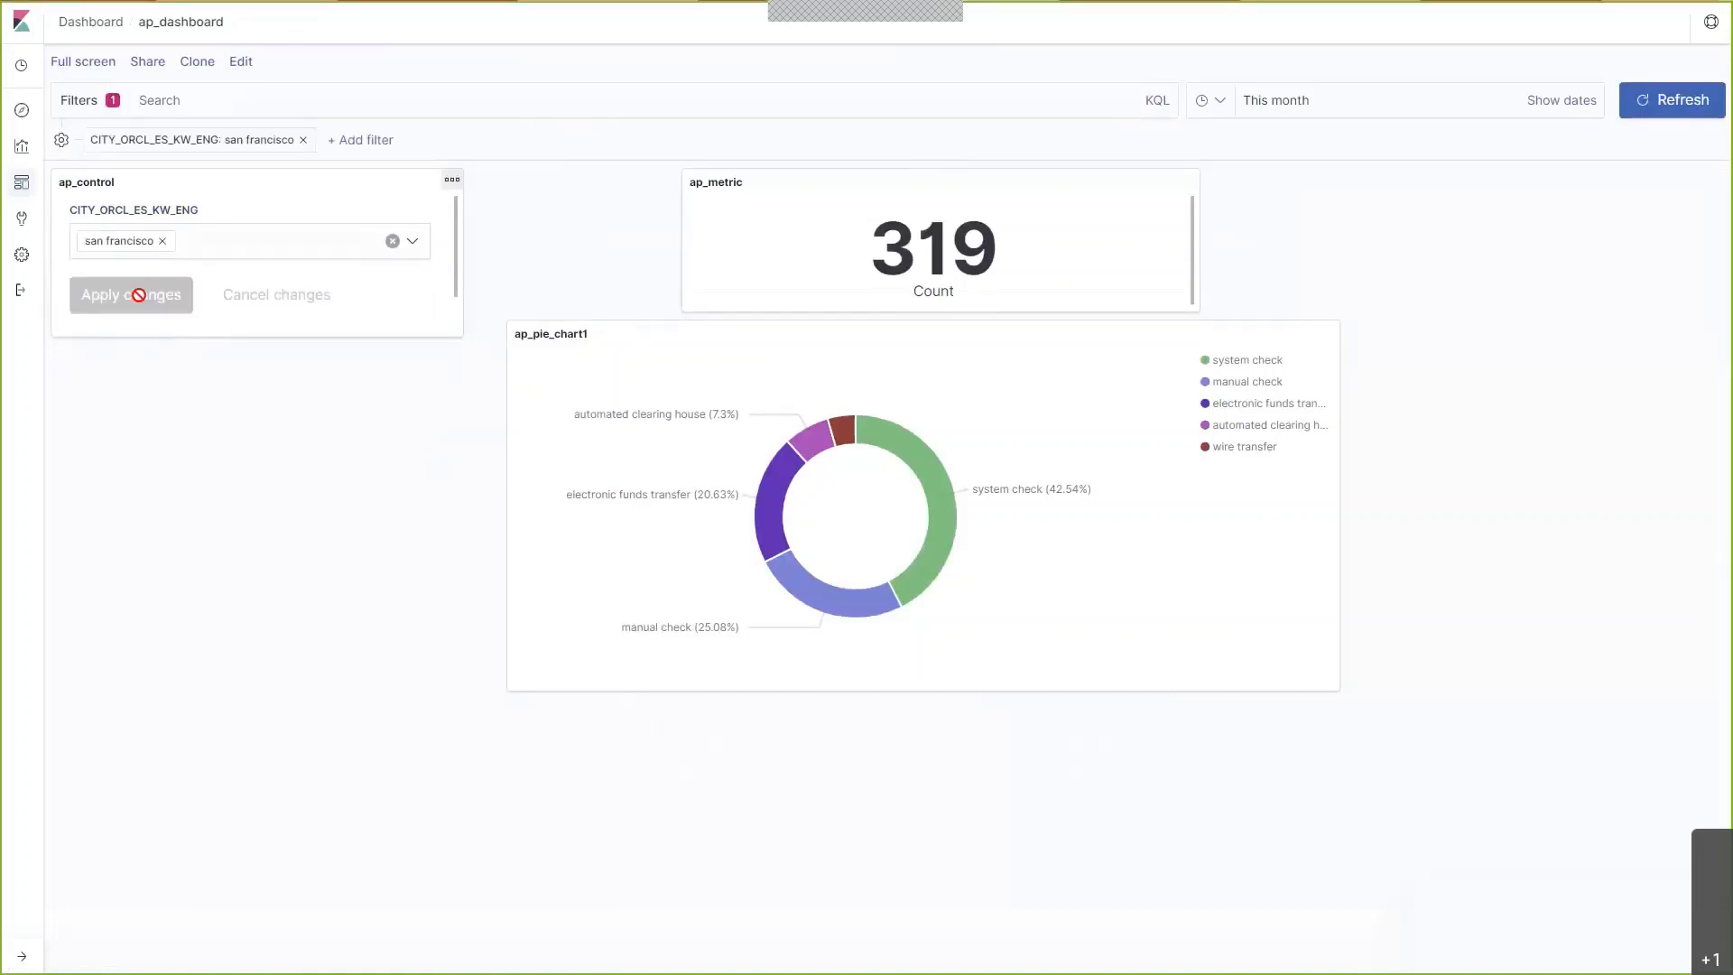
- Add pleasanton as a second city and apply the filter
left_click(413, 246)
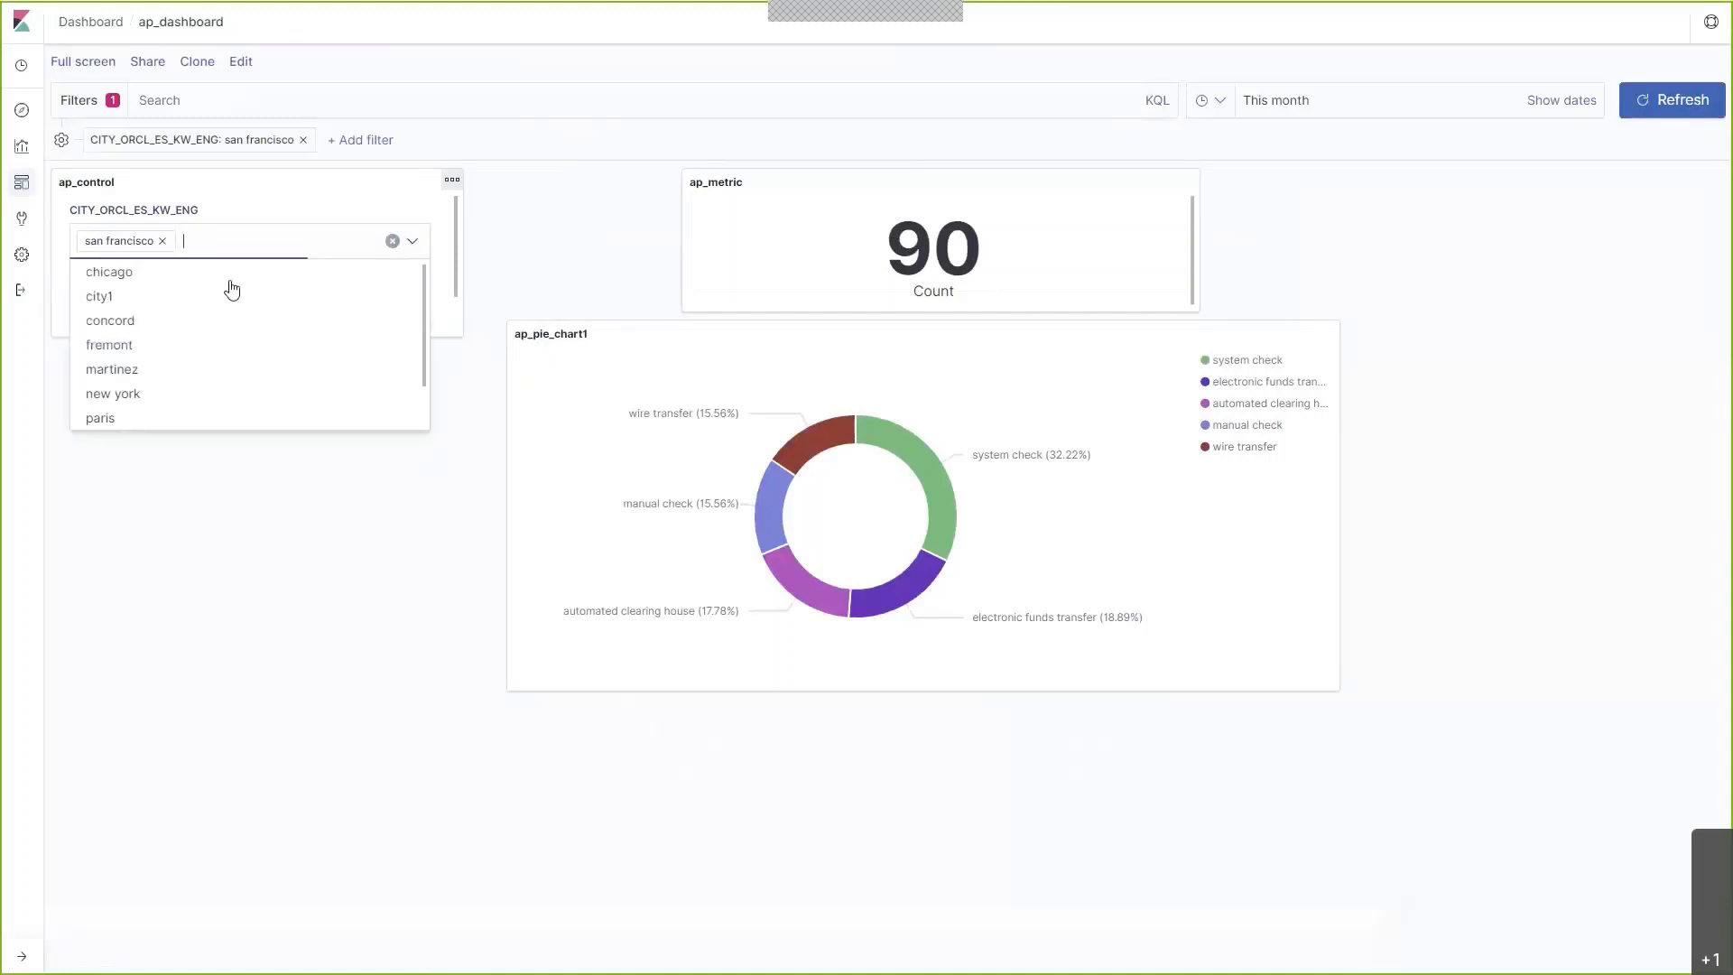
scroll(117, 375, "down", 1)
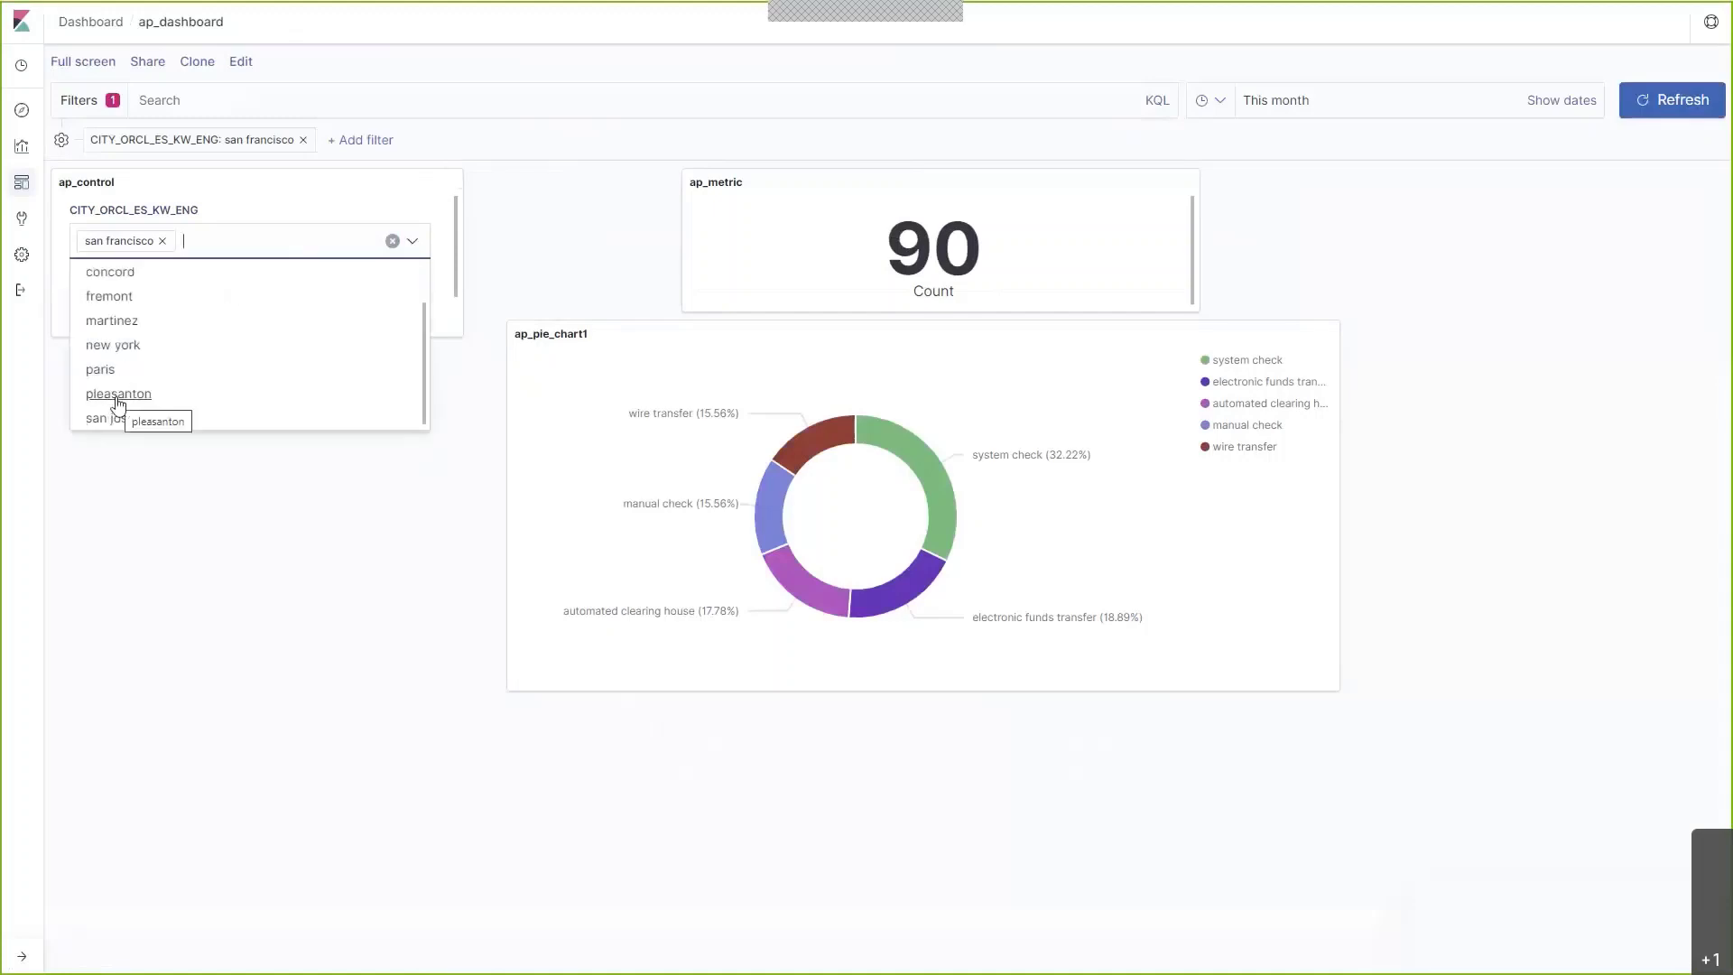
left_click(117, 397)
left_click(201, 451)
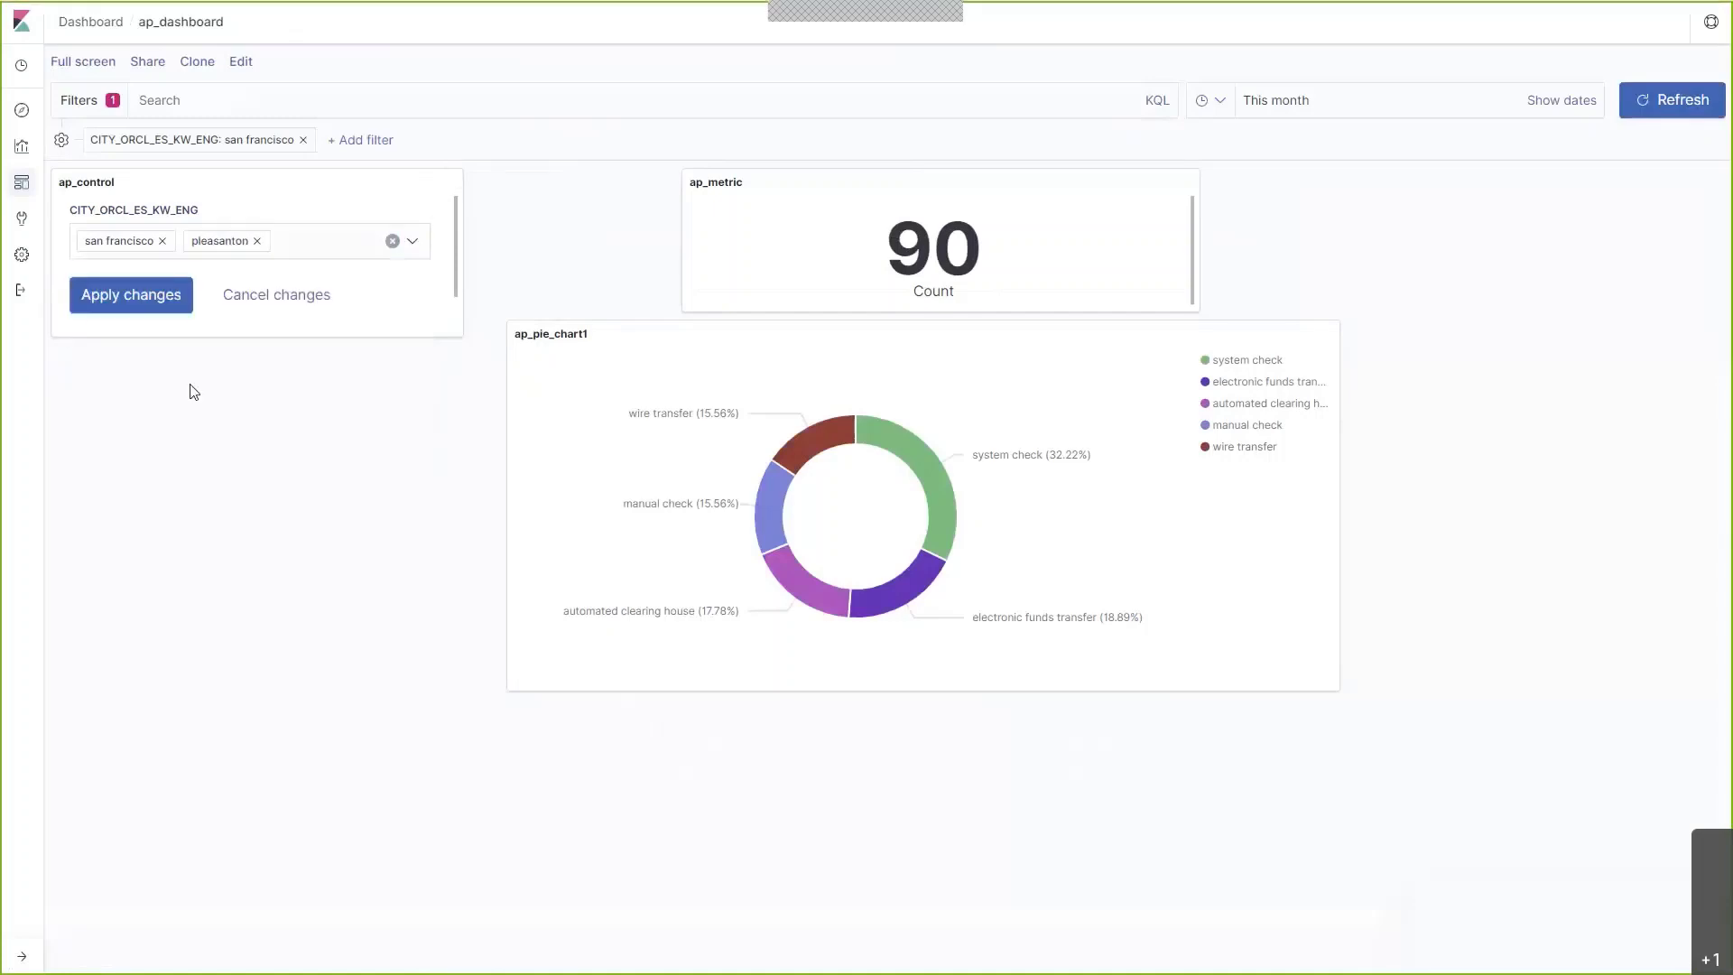
left_click(142, 299)
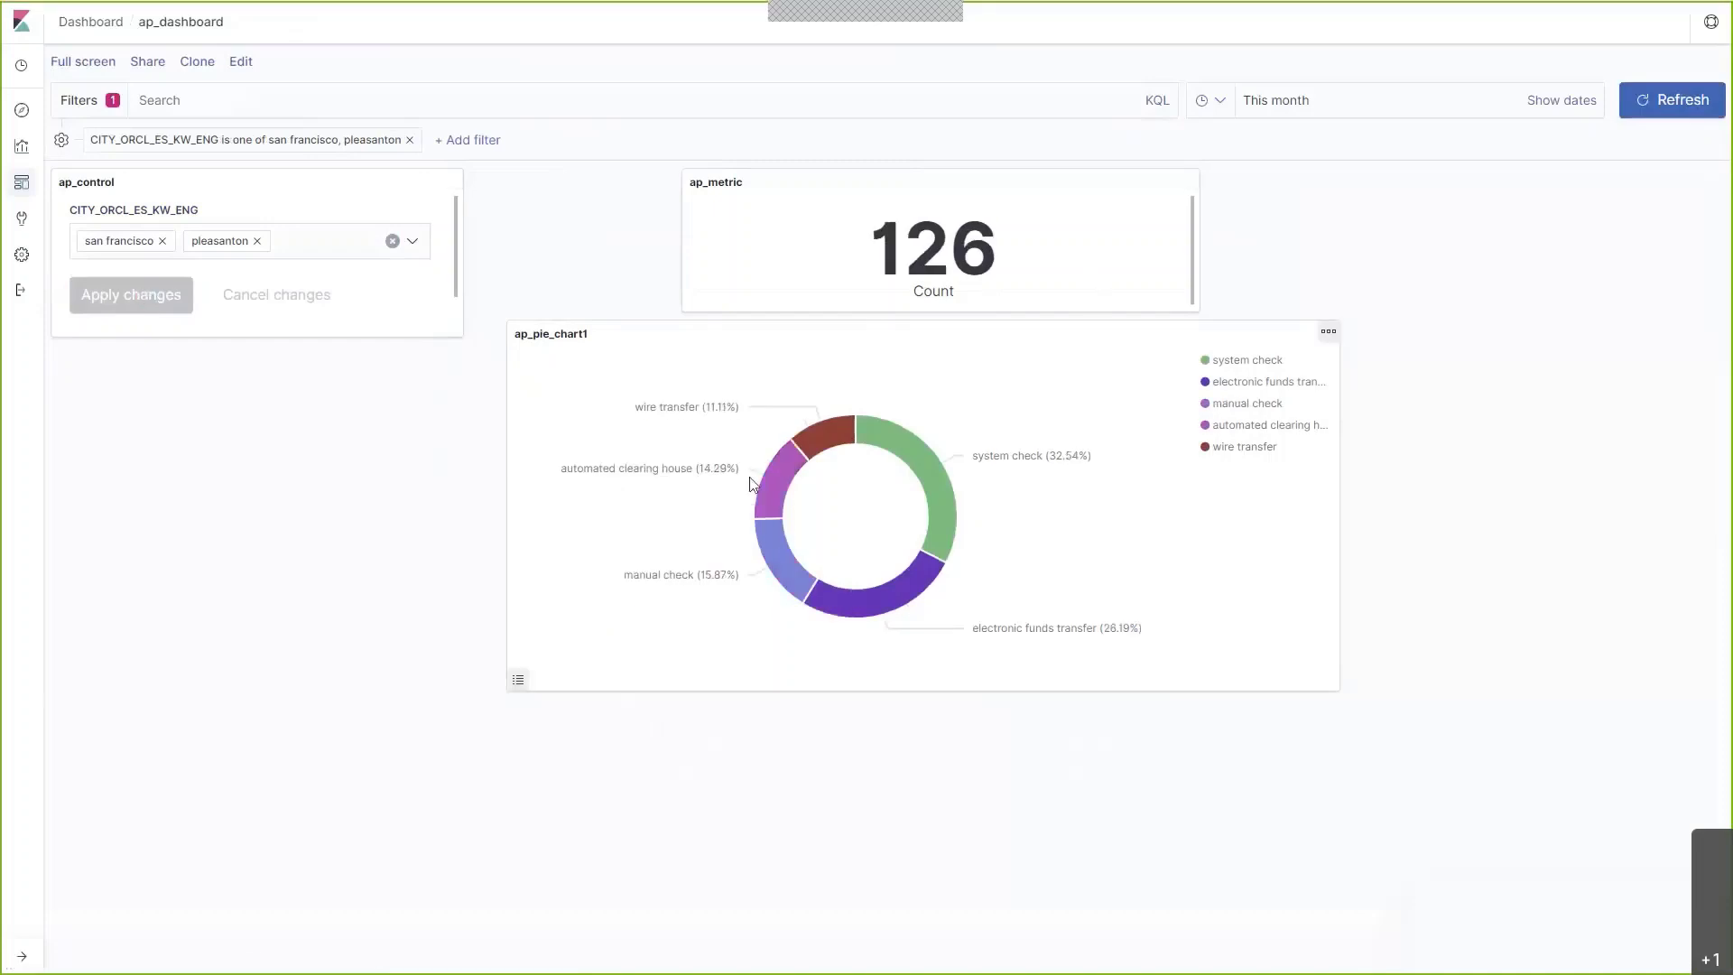
- Filter by the manual check donut slice, then remove the payment-method and city filters
left_click(767, 579)
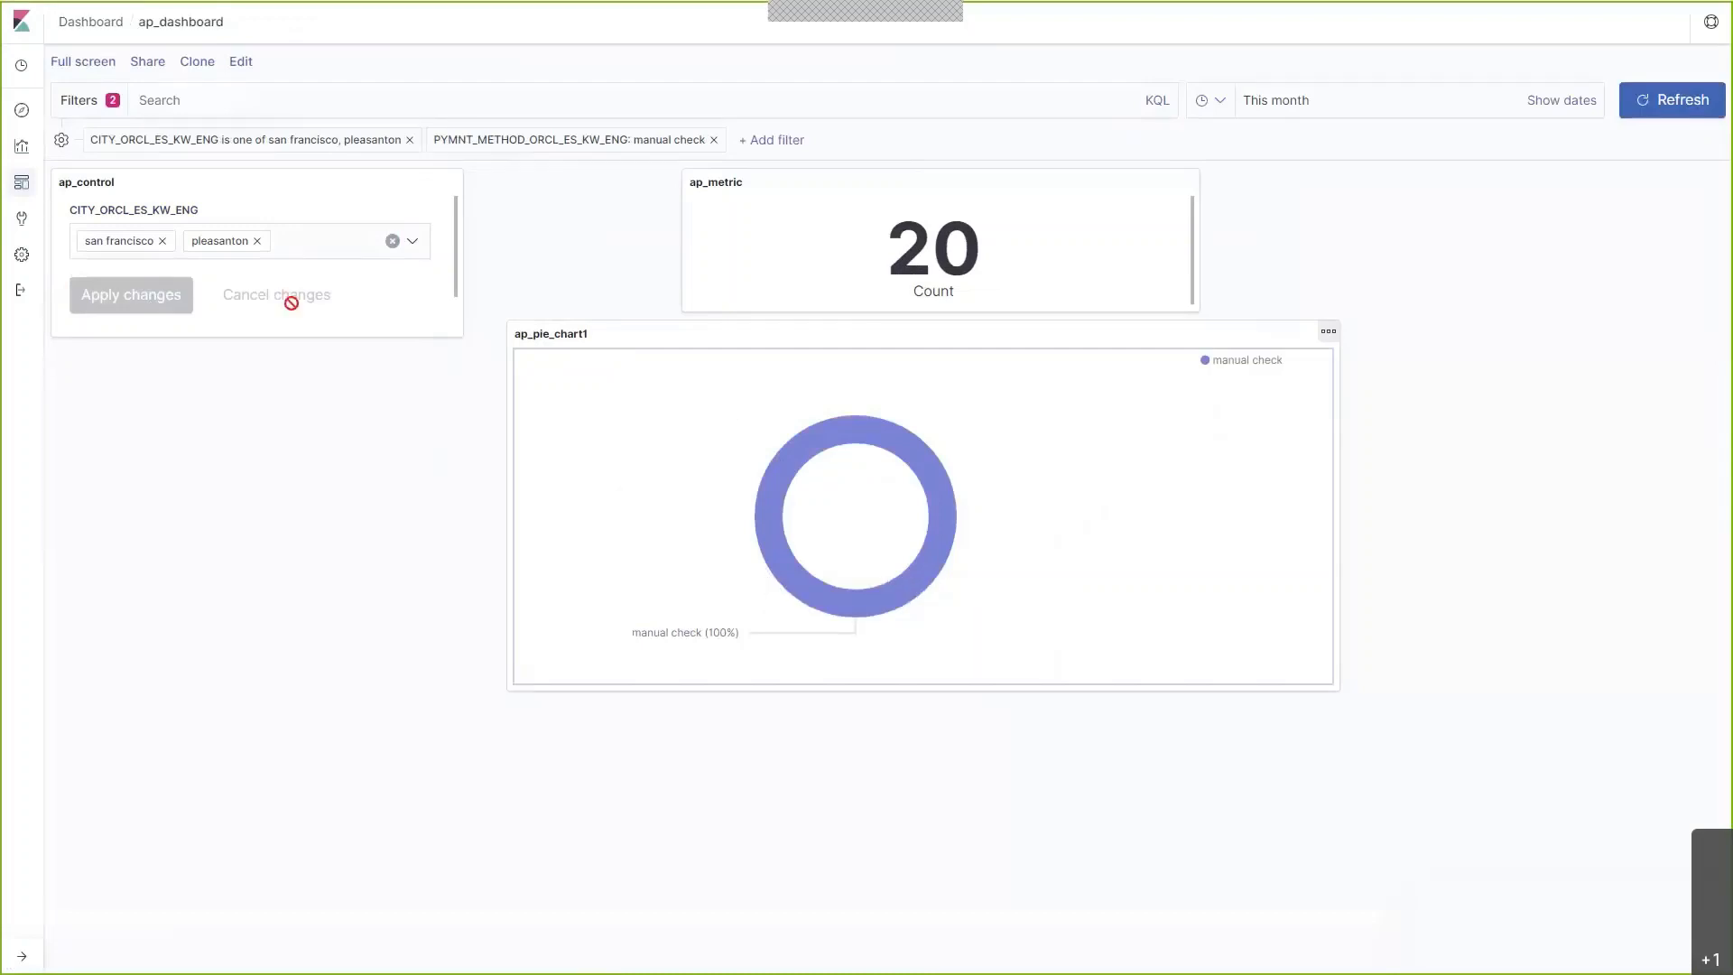
left_click(713, 140)
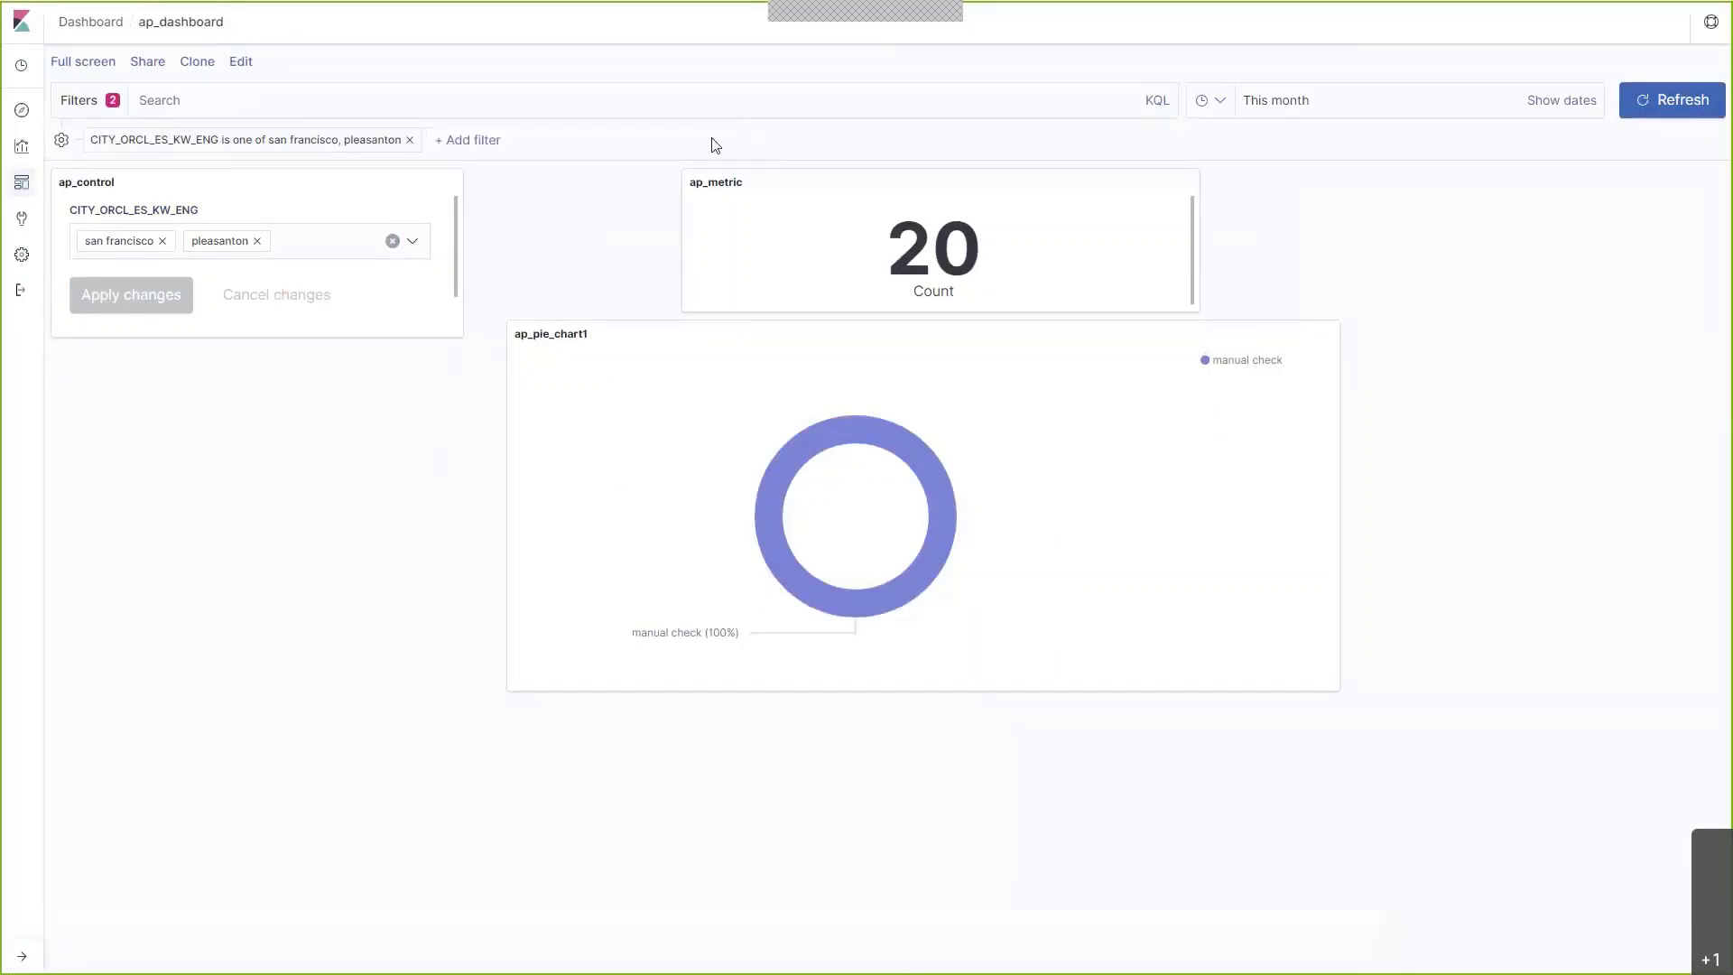
left_click(409, 140)
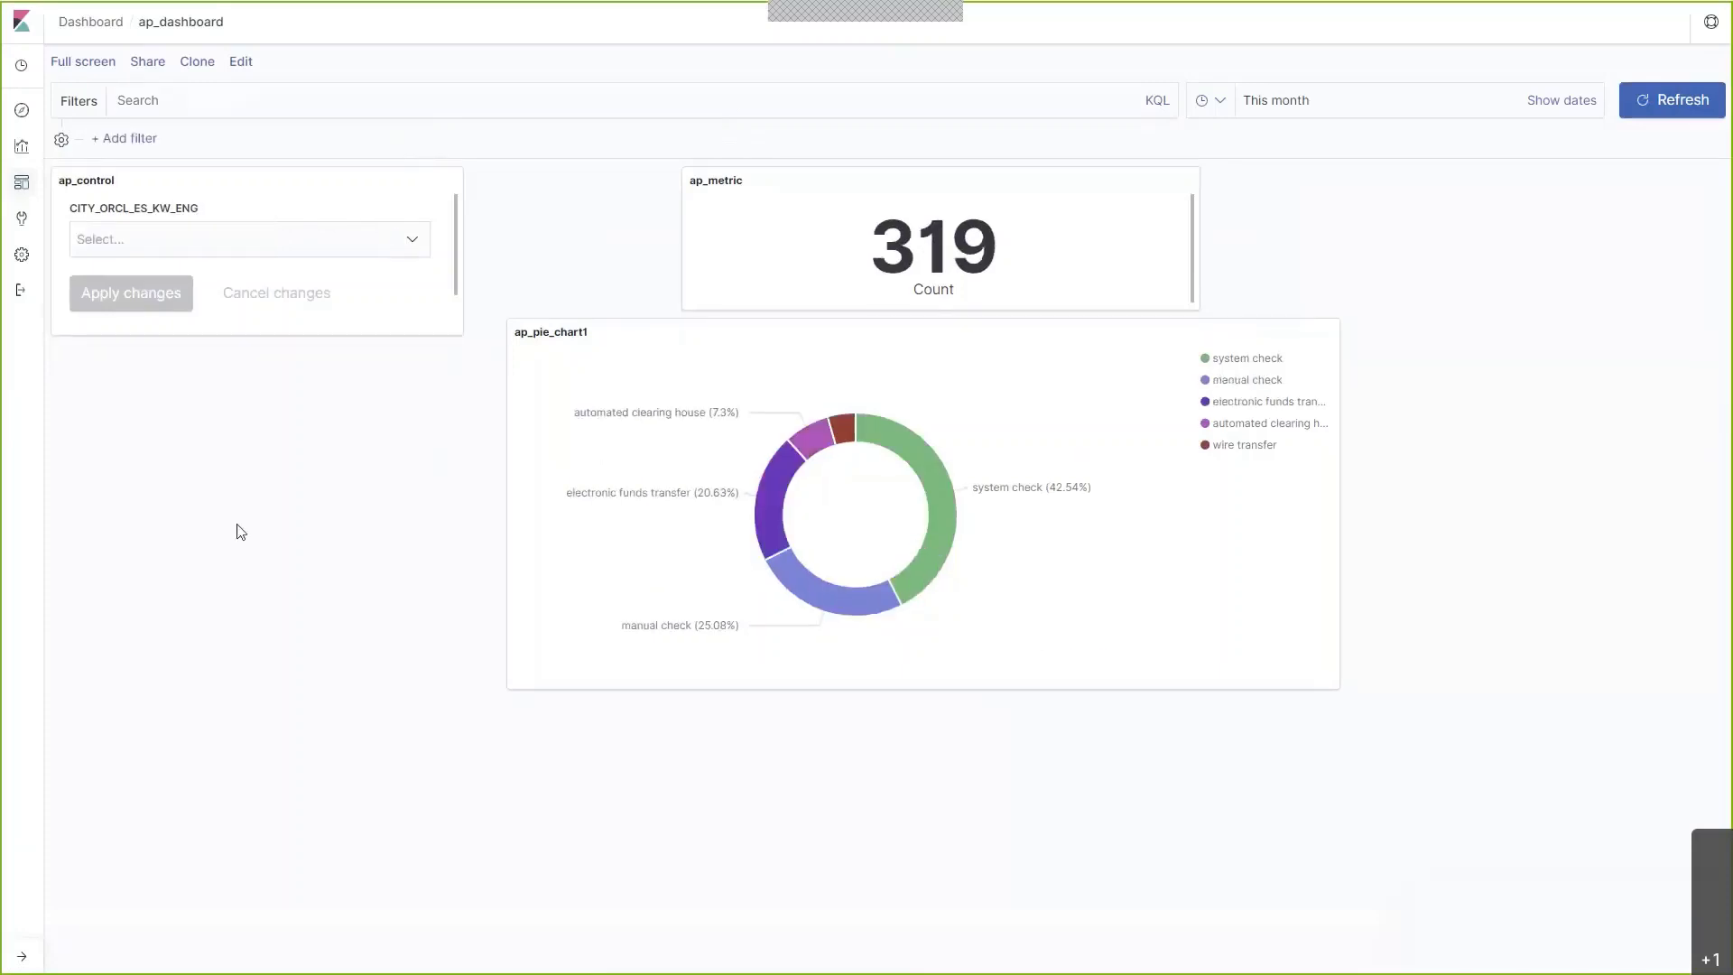